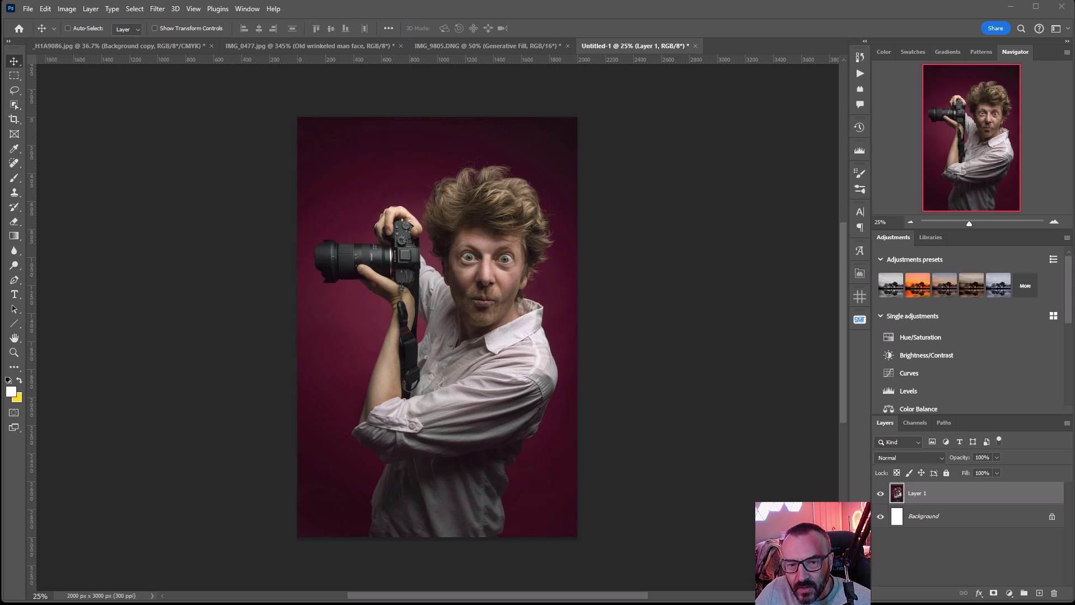
Draw a freehand Lasso selection around the man's face, from the forehead down to the chin
scroll(511, 260, "up", 3)
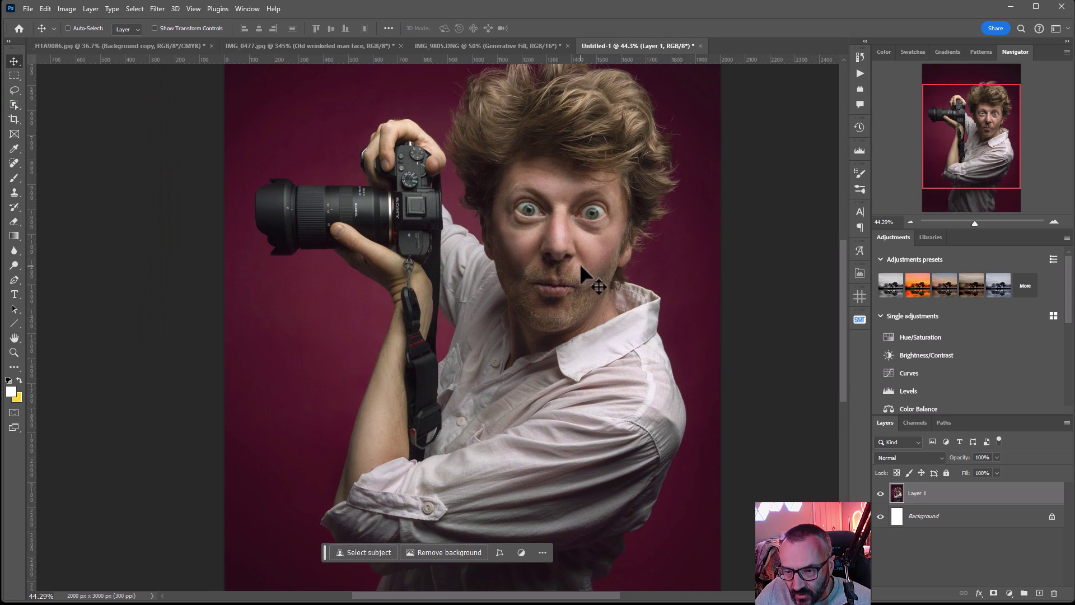
scroll(580, 263, "down", 2)
scroll(577, 274, "down", 2)
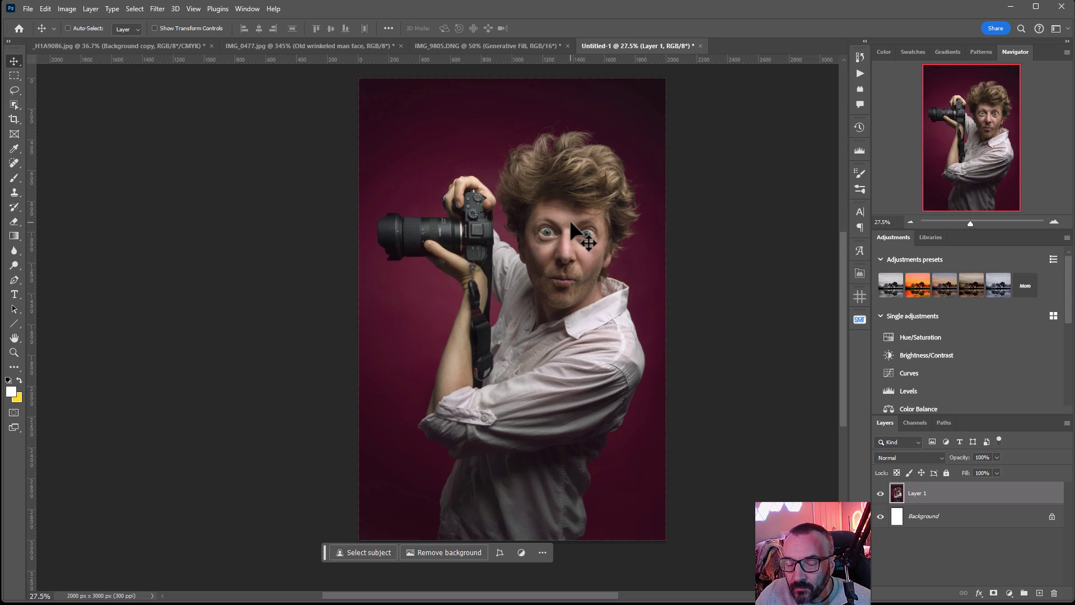
left_click(12, 93)
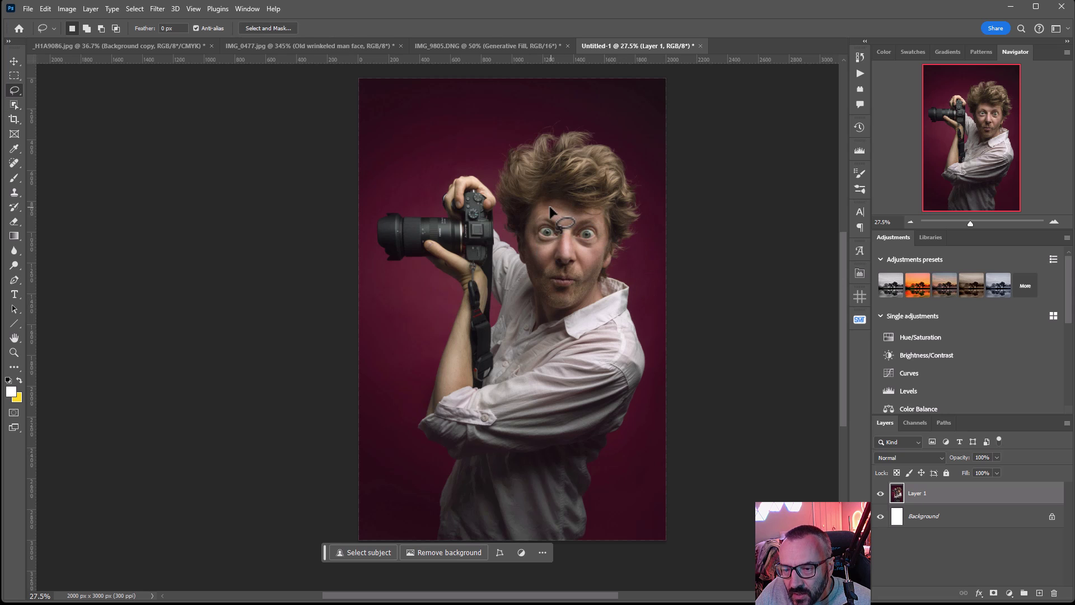
scroll(560, 212, "up", 3)
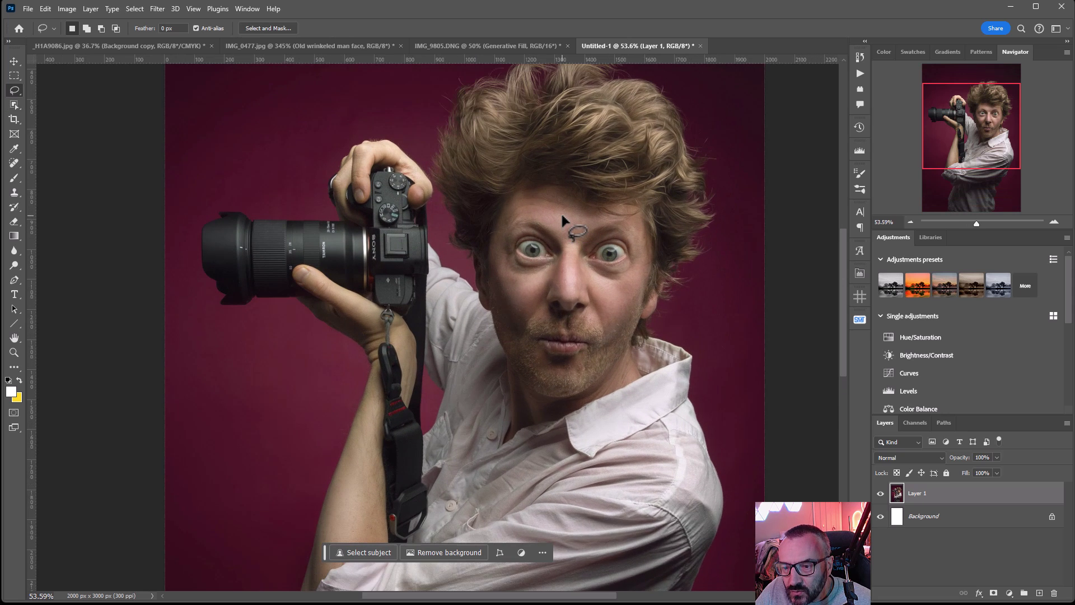
scroll(559, 211, "up", 1)
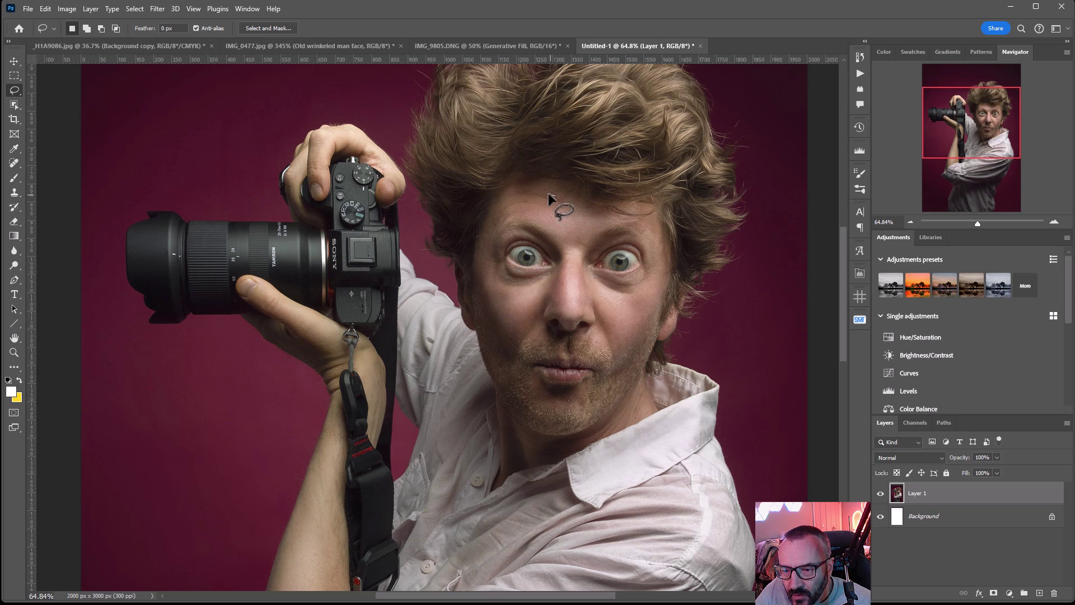
mouse_move(556, 195)
left_mouse_down()
mouse_move(503, 208)
mouse_move(483, 235)
mouse_move(476, 286)
mouse_move(522, 414)
mouse_move(561, 429)
mouse_move(626, 384)
mouse_move(654, 336)
mouse_move(668, 253)
mouse_move(653, 203)
mouse_move(555, 197)
left_mouse_up()
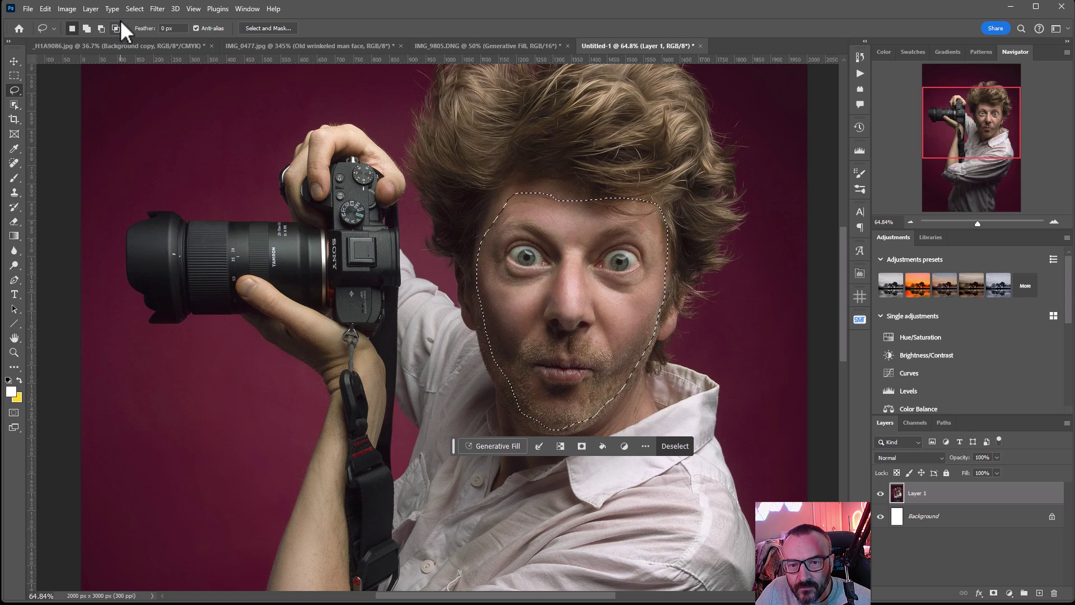
Feather the face selection with a radius of 10 pixels
left_click(134, 8)
mouse_move(160, 186)
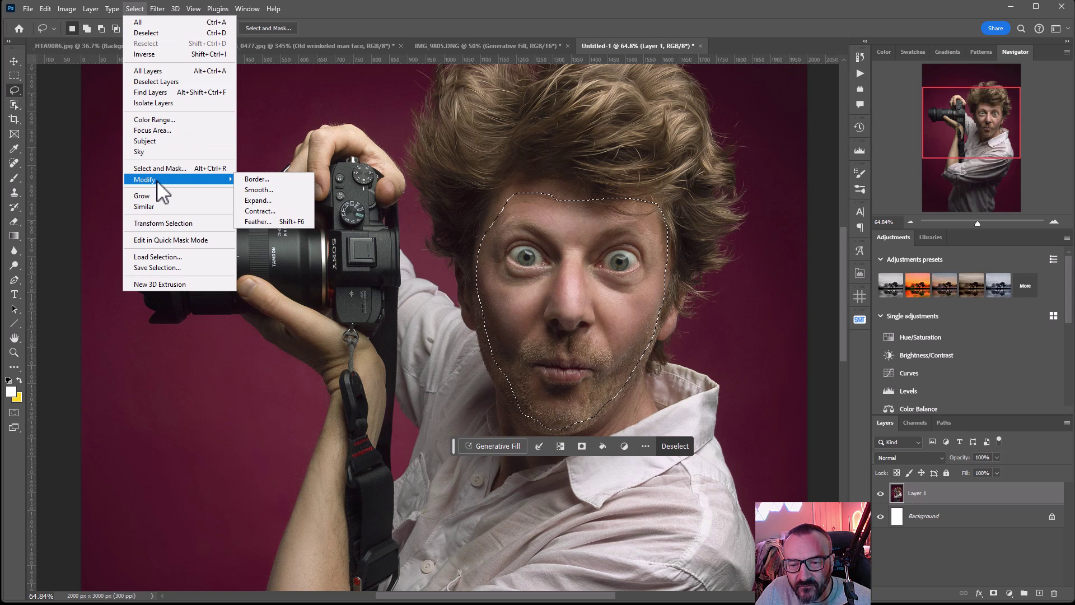
left_click(257, 221)
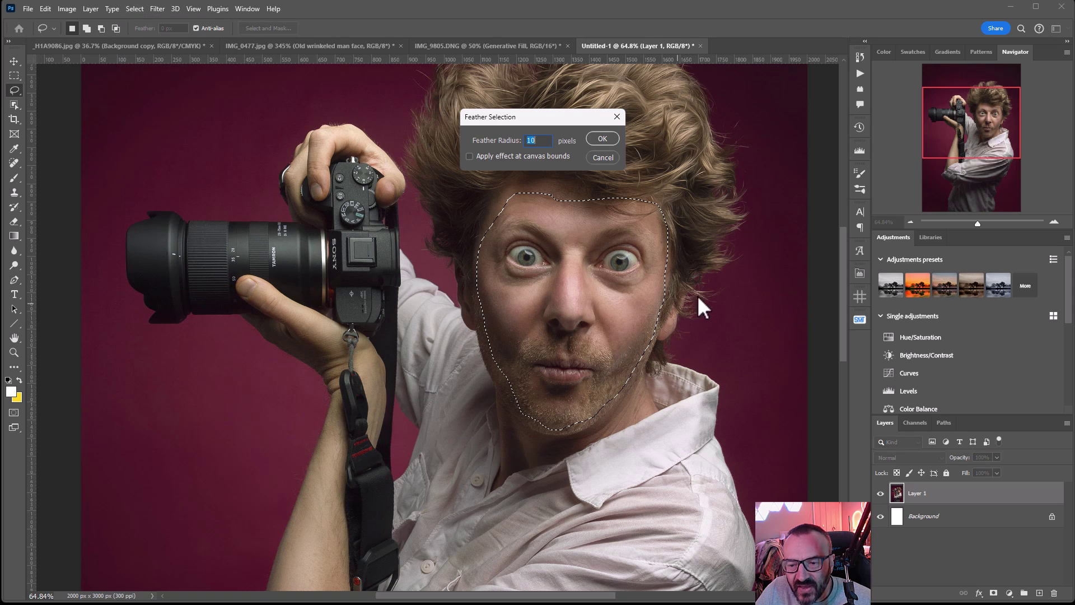
key("Return")
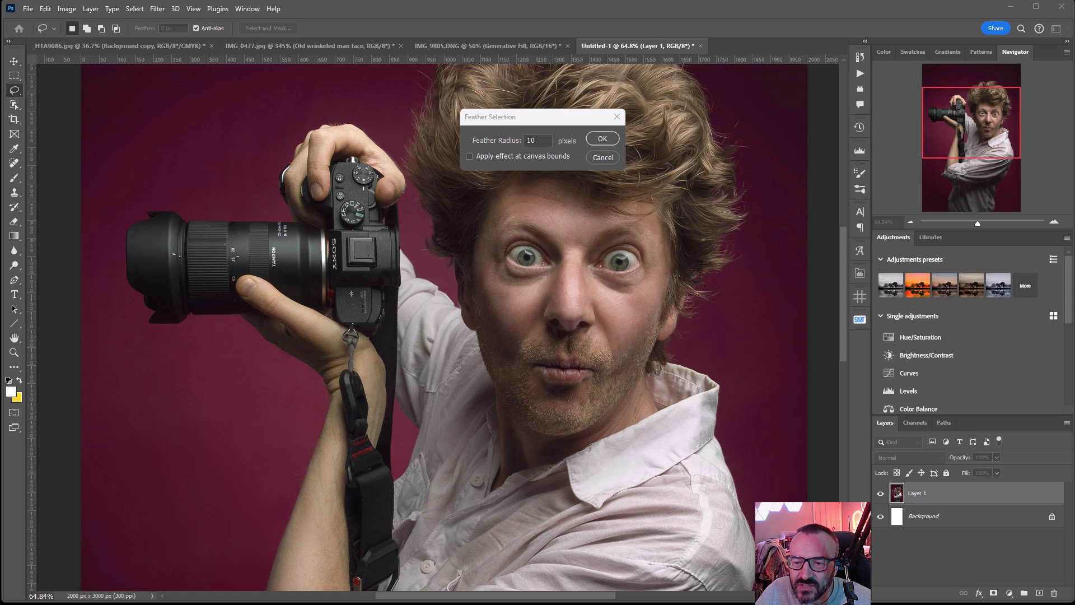
left_click(601, 138)
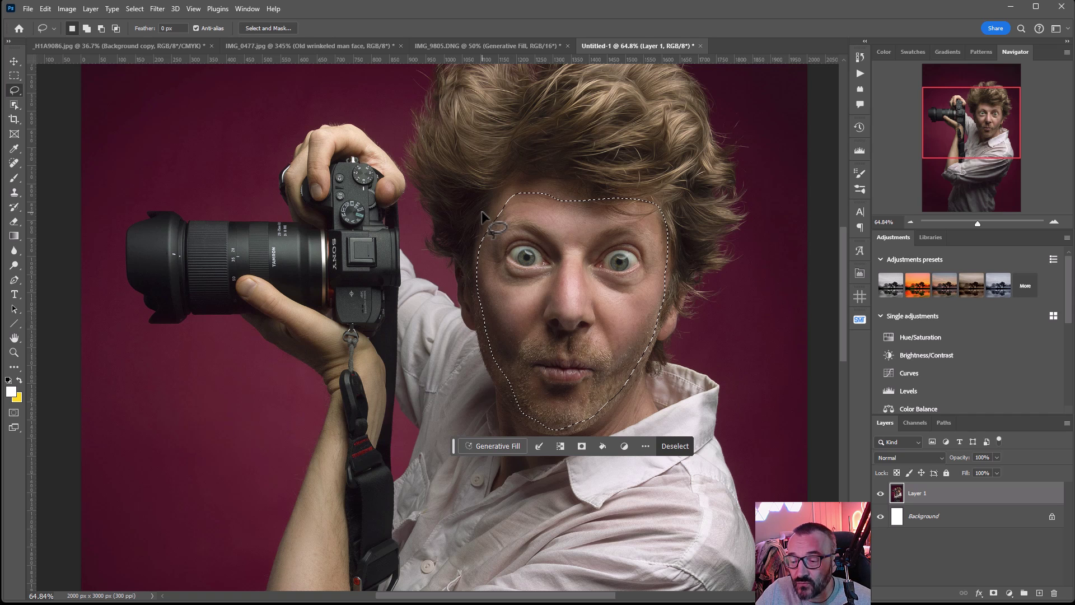
Invert the selection so it covers everything except the face
left_click(157, 9)
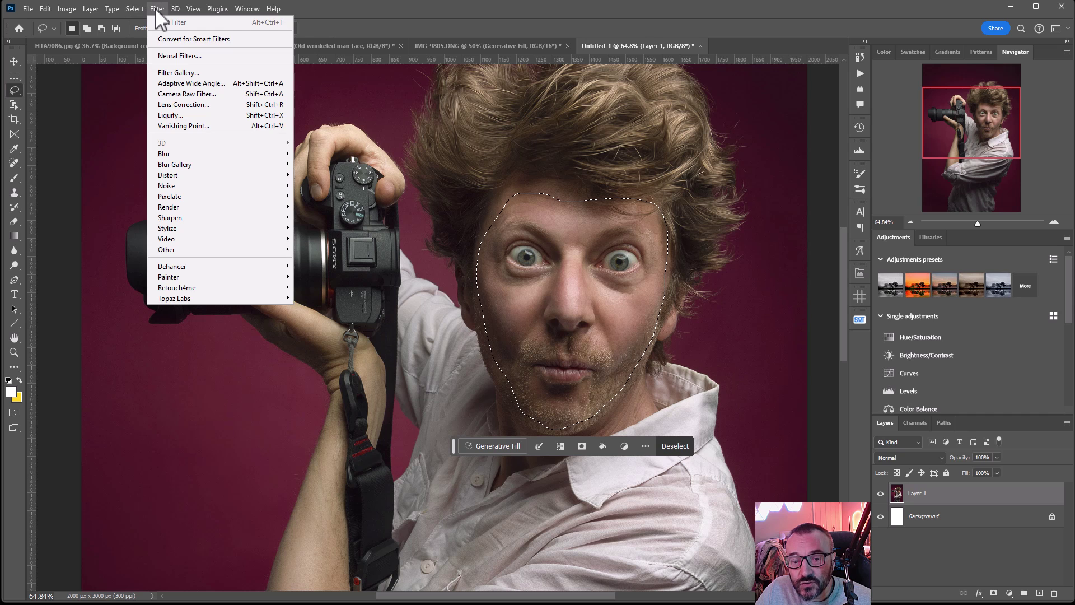
mouse_move(133, 11)
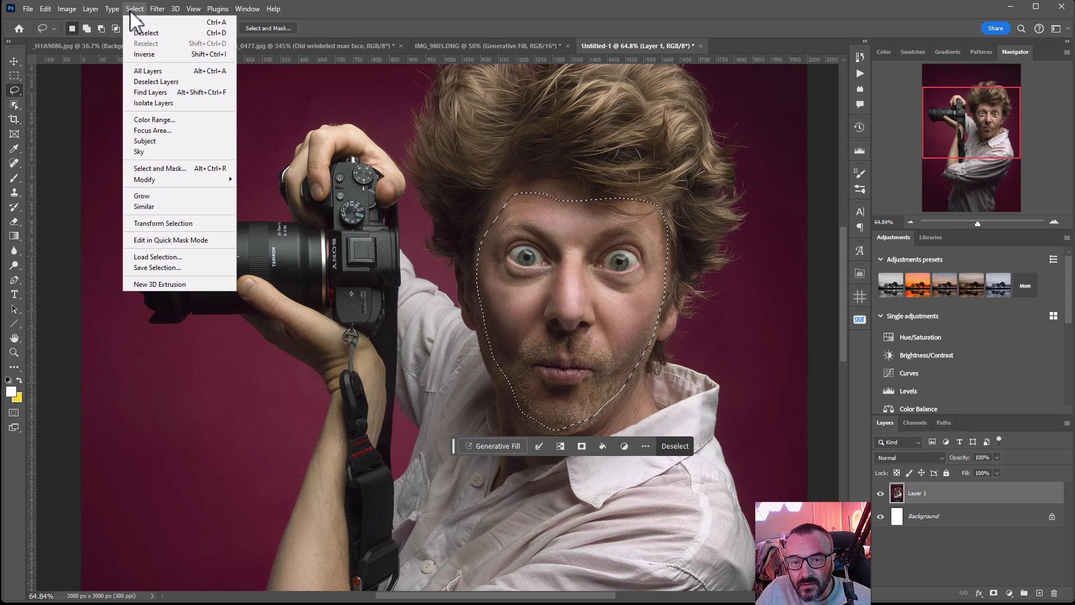
left_click(145, 55)
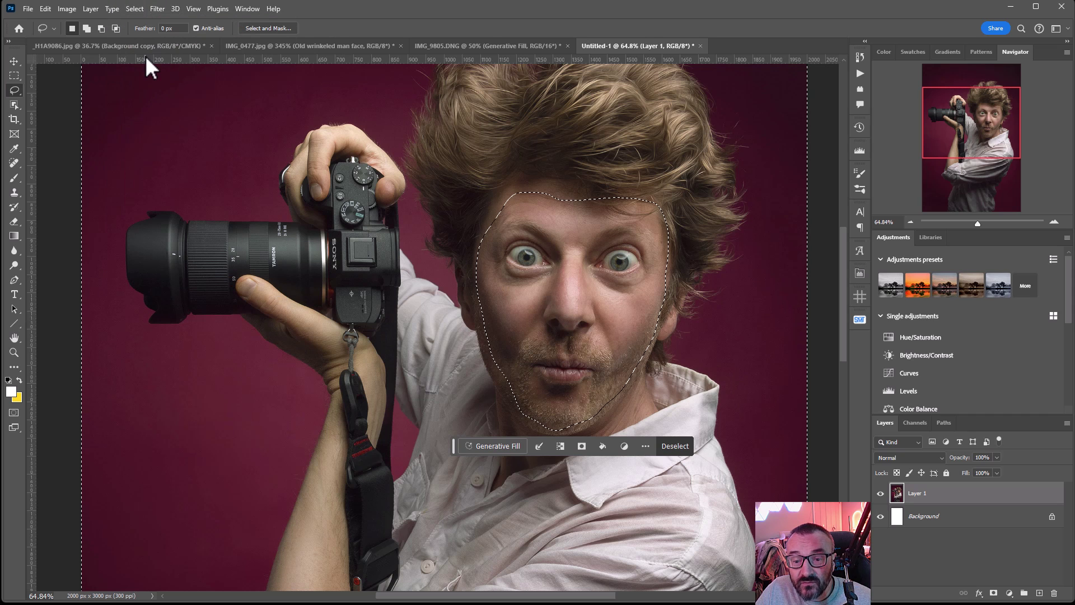
Run Generative Fill on the inverted selection with the prompt "Fat man working out"
scroll(623, 315, "down", 2)
scroll(621, 317, "down", 1)
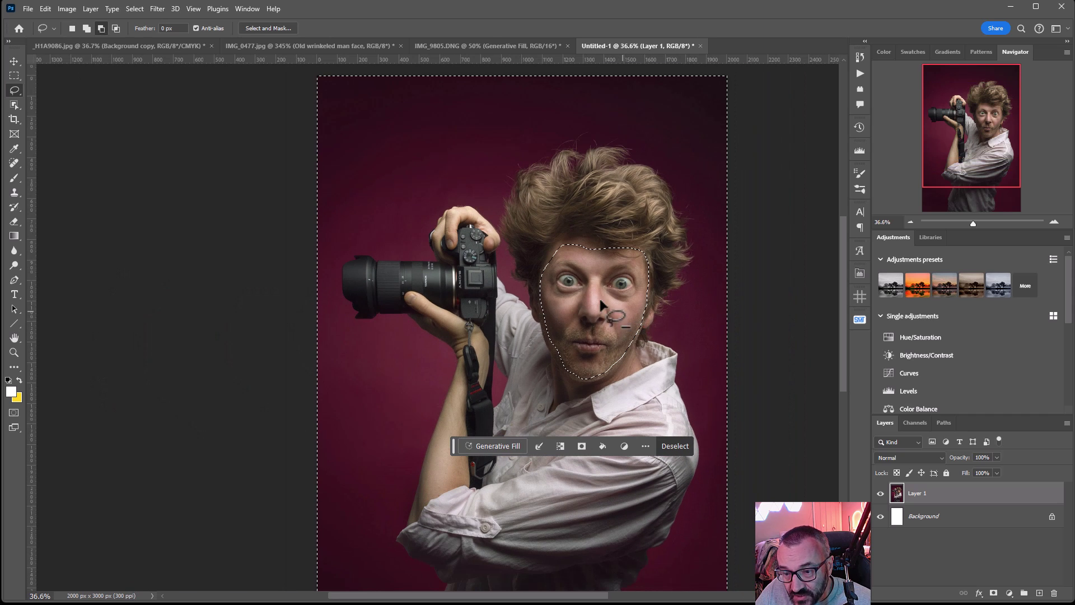
left_click_drag(700, 293, 603, 252)
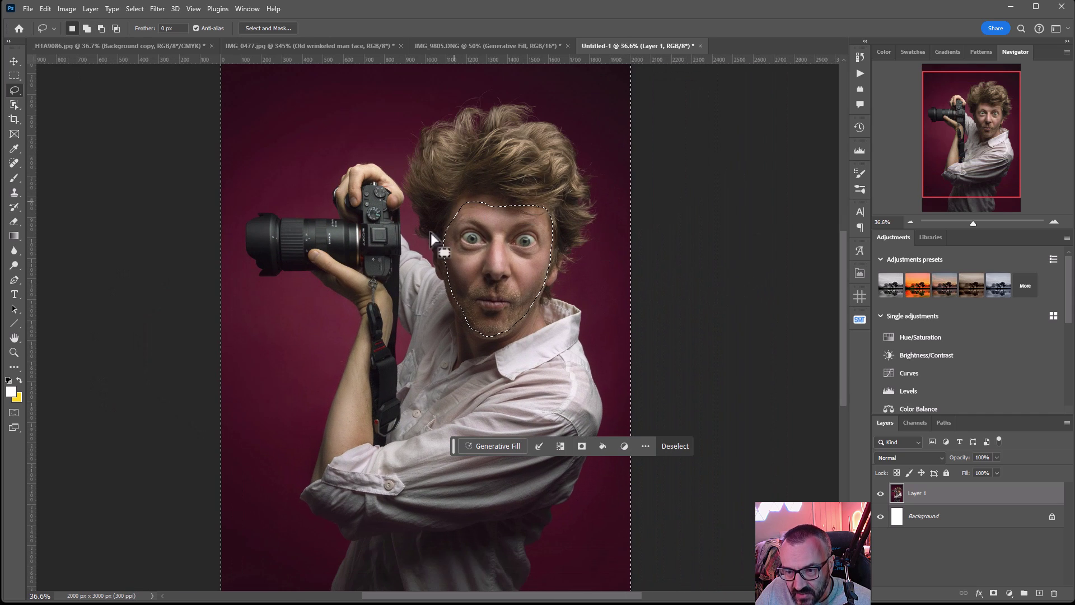
scroll(505, 235, "down", 1)
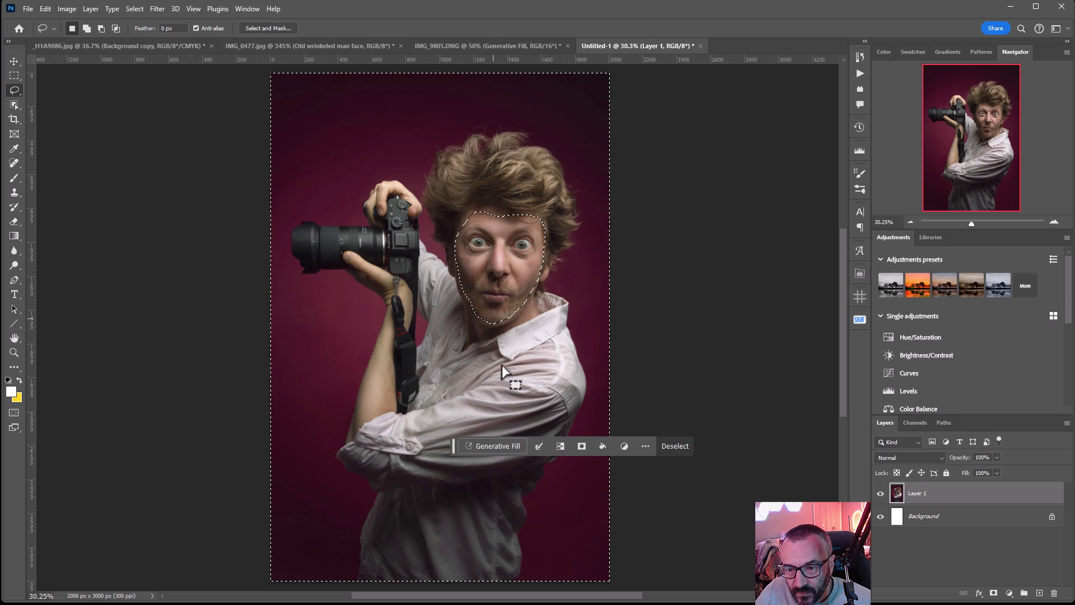
left_click(489, 445)
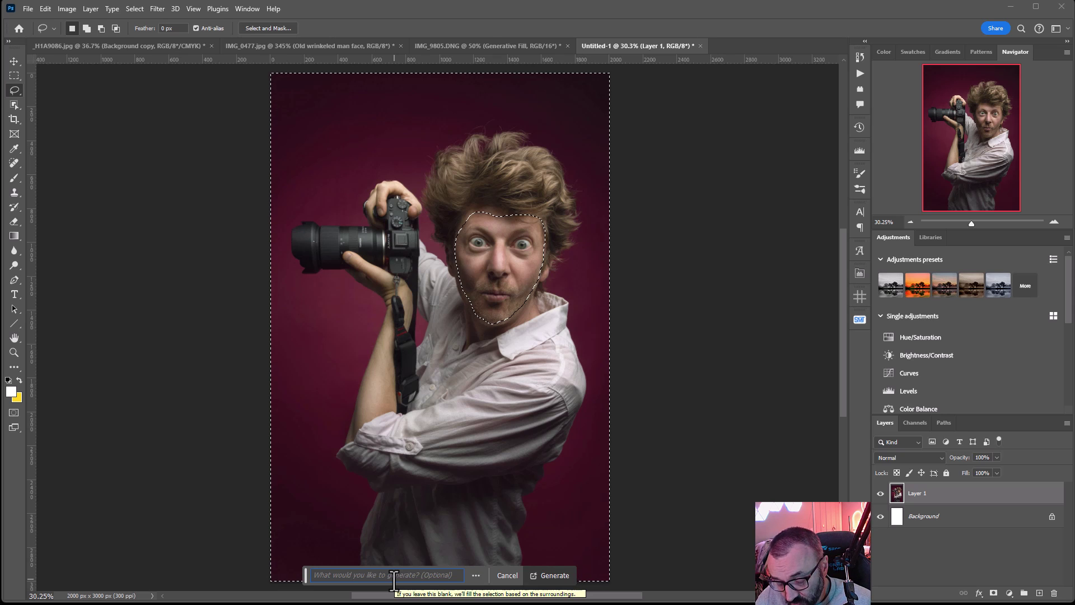
type("Fat ")
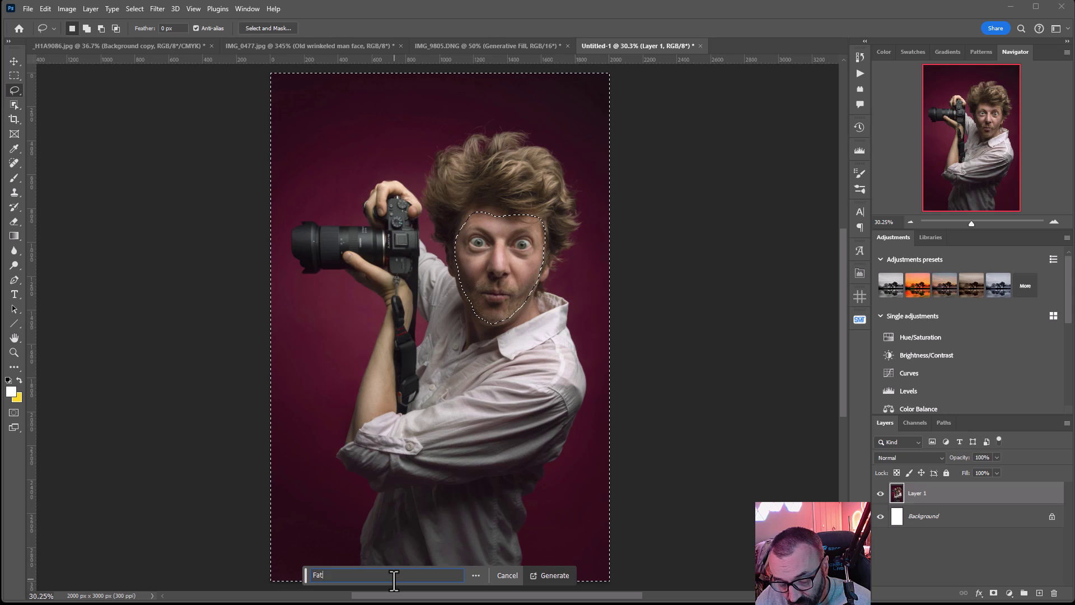
type("man ")
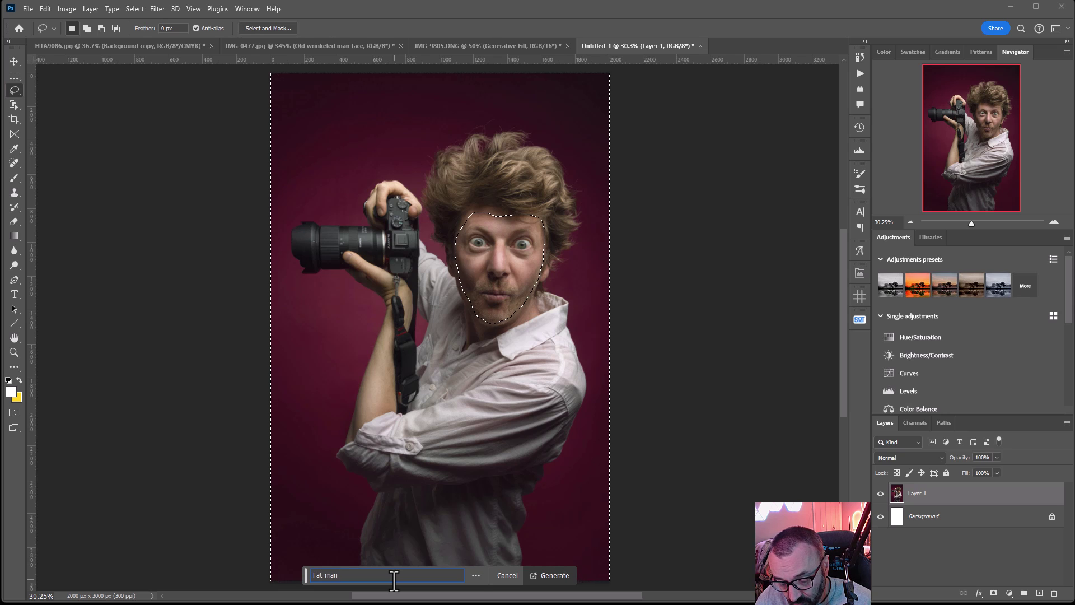
type("working out")
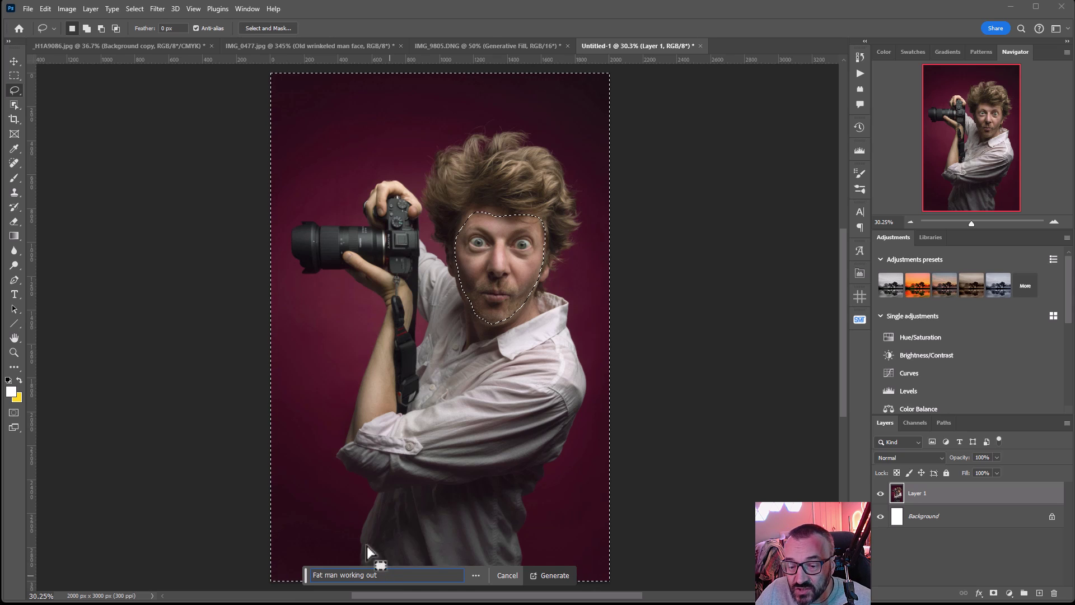
left_click(555, 575)
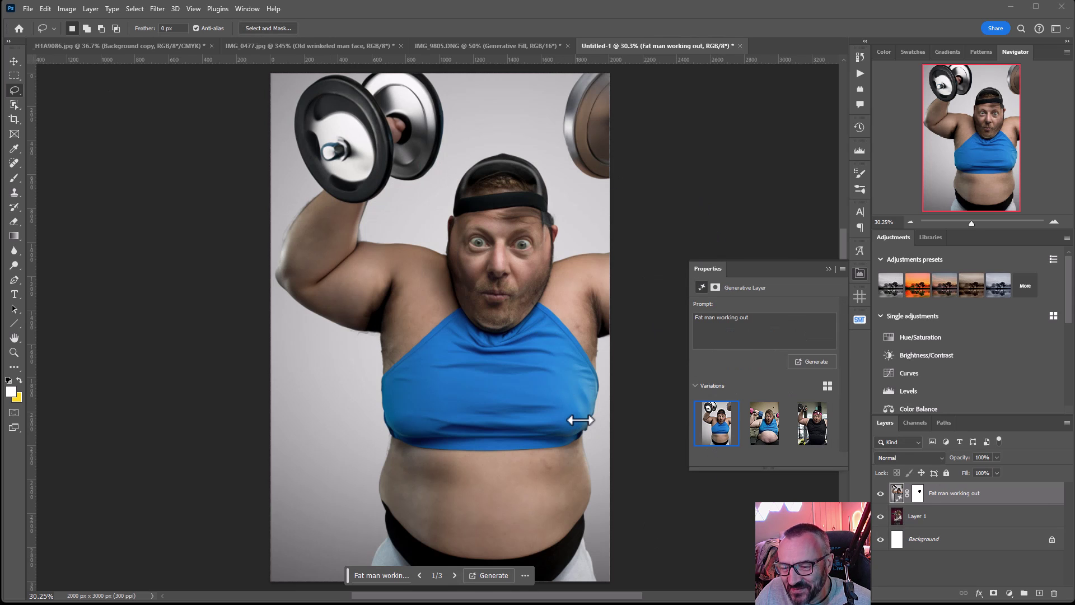
Show the second generated variation and examine up close how the face blends with the new body
mouse_move(765, 429)
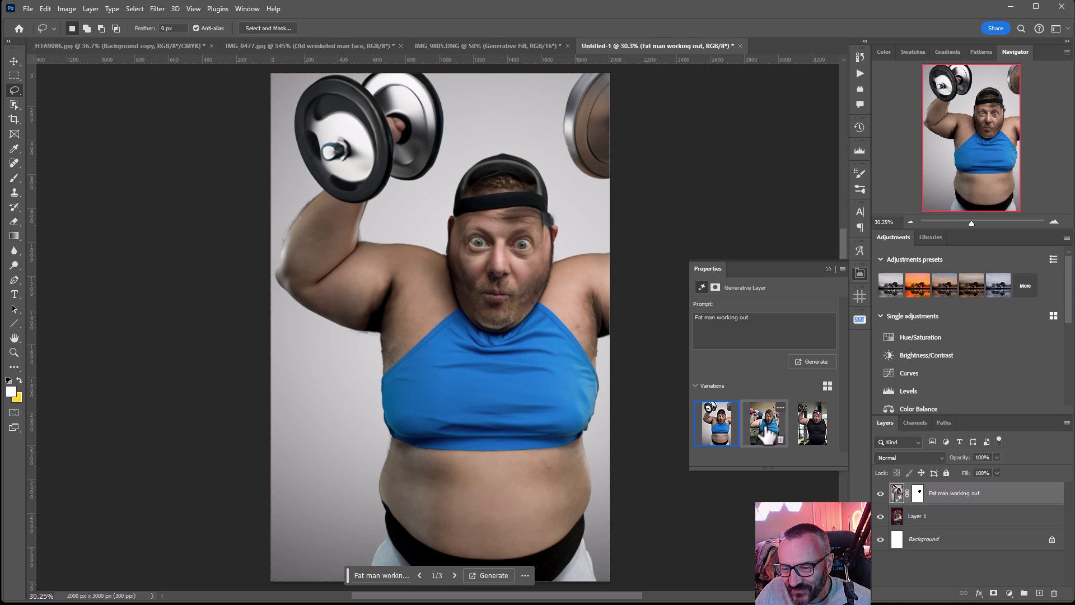
left_click(817, 434)
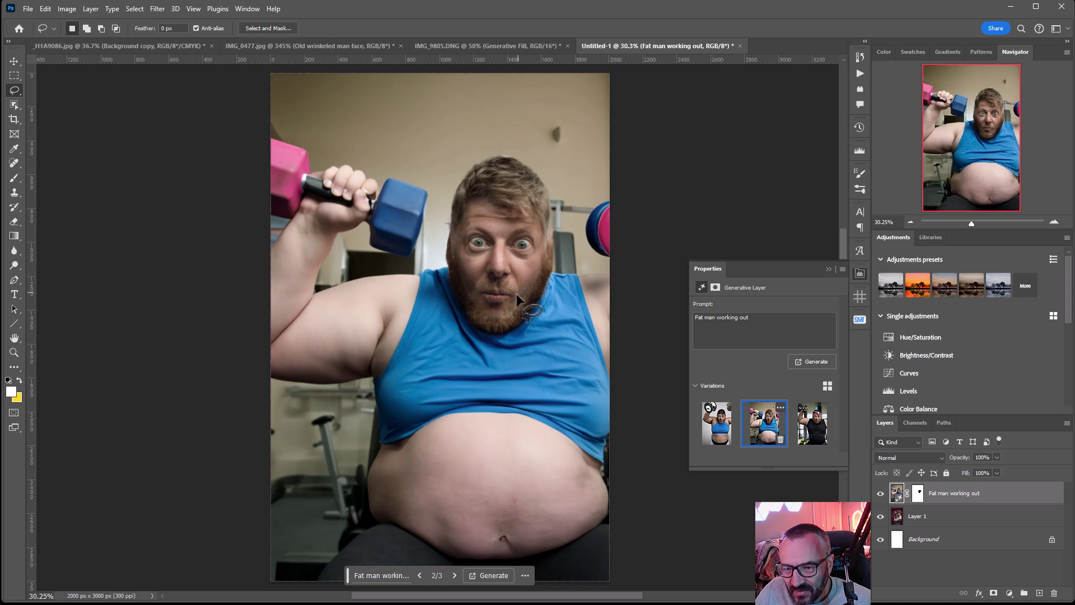
scroll(555, 254, "up", 6)
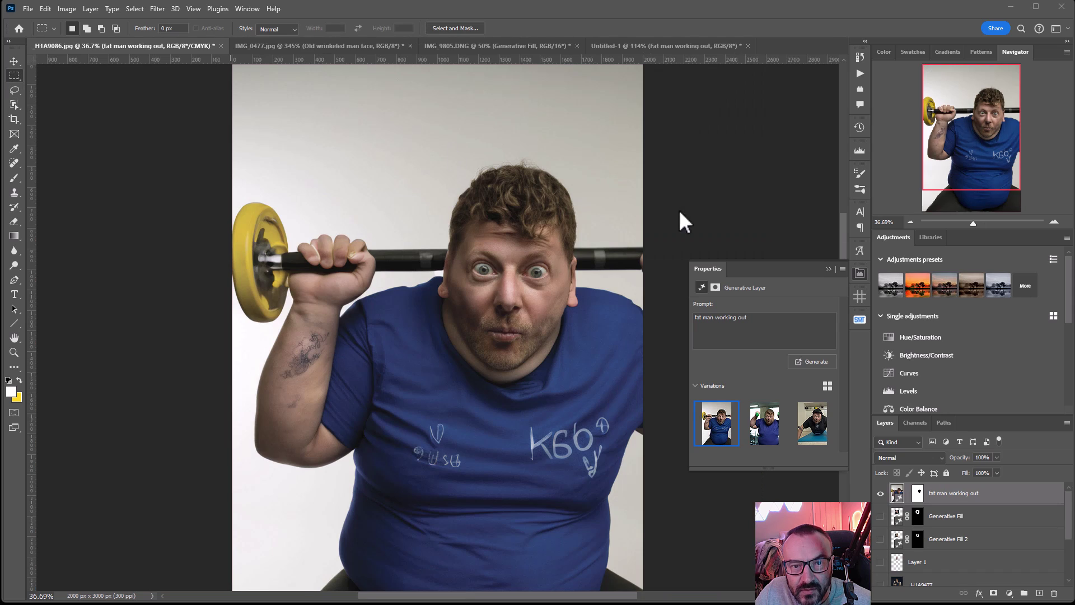
Examine the face blending up close in the three "fat man working out" variations in _H1A9086.jpg
scroll(552, 295, "down", 2)
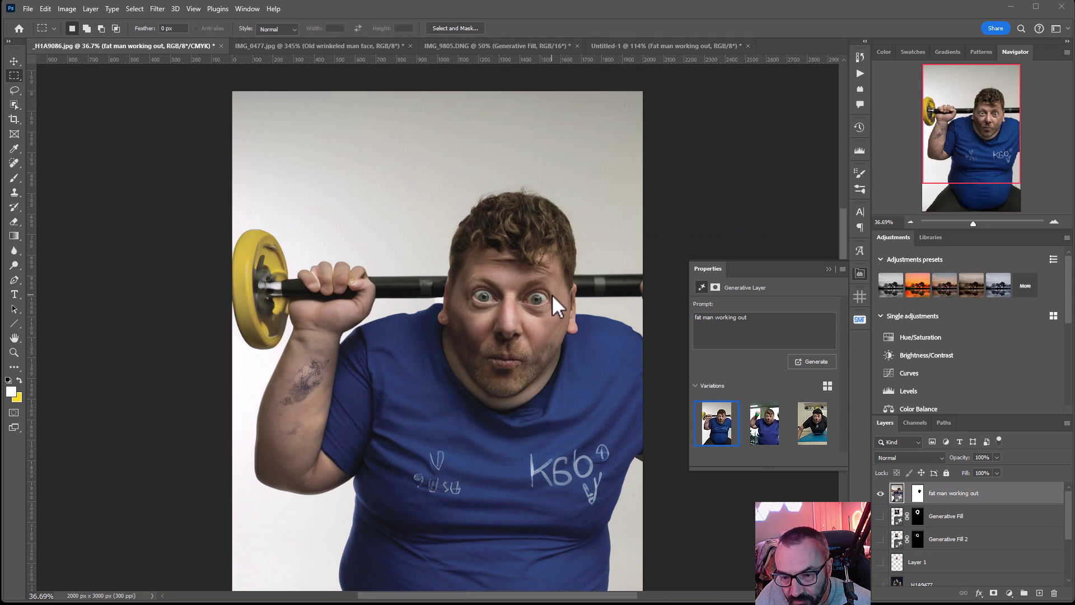
scroll(532, 347, "up", 1)
scroll(529, 344, "down", 1)
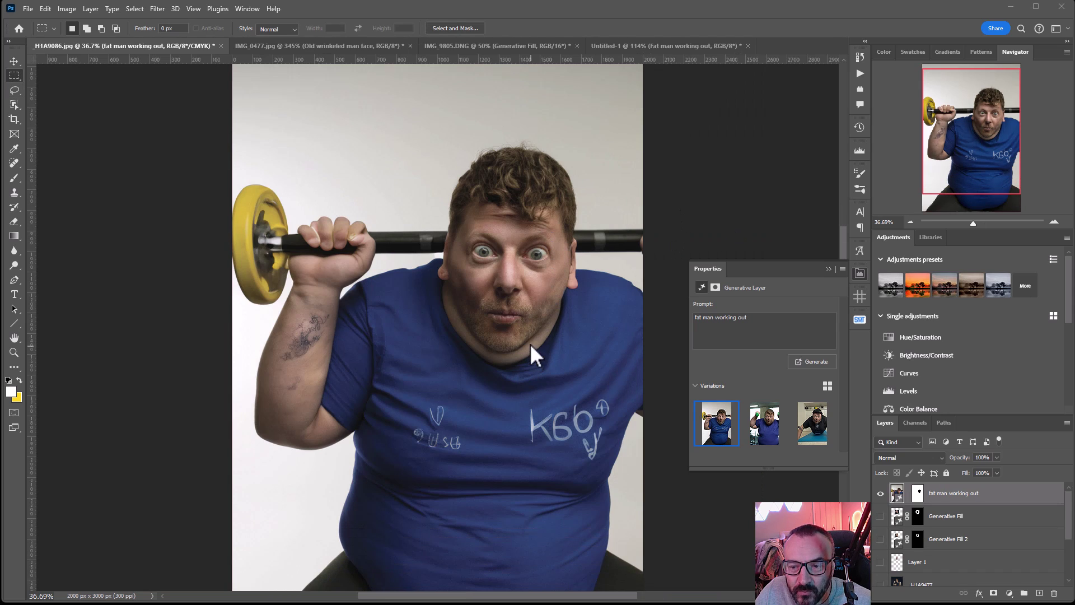
scroll(526, 323, "up", 1)
scroll(525, 323, "up", 4)
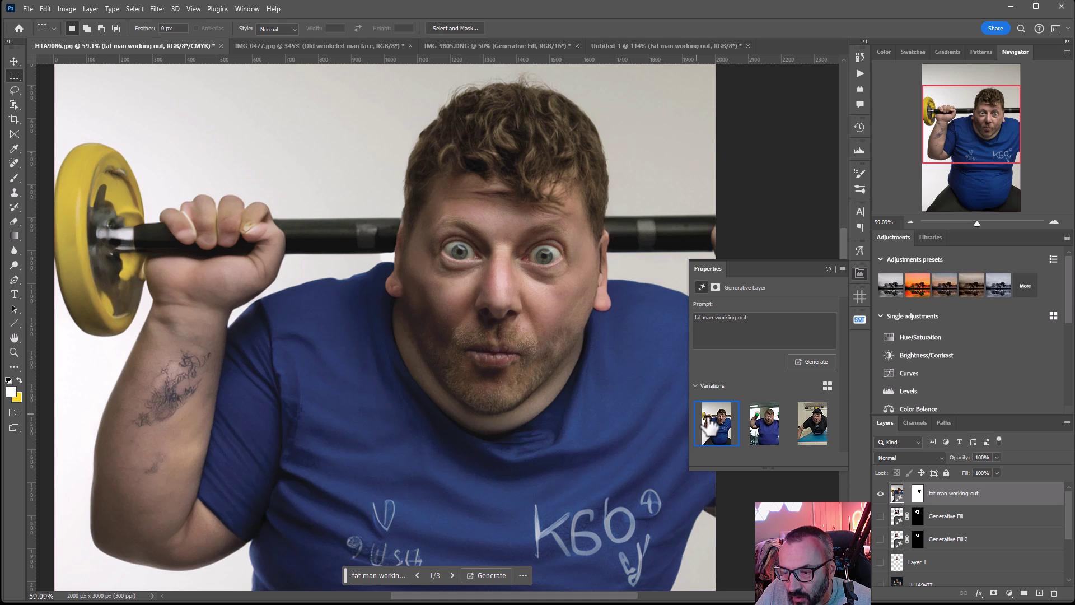
left_click(768, 424)
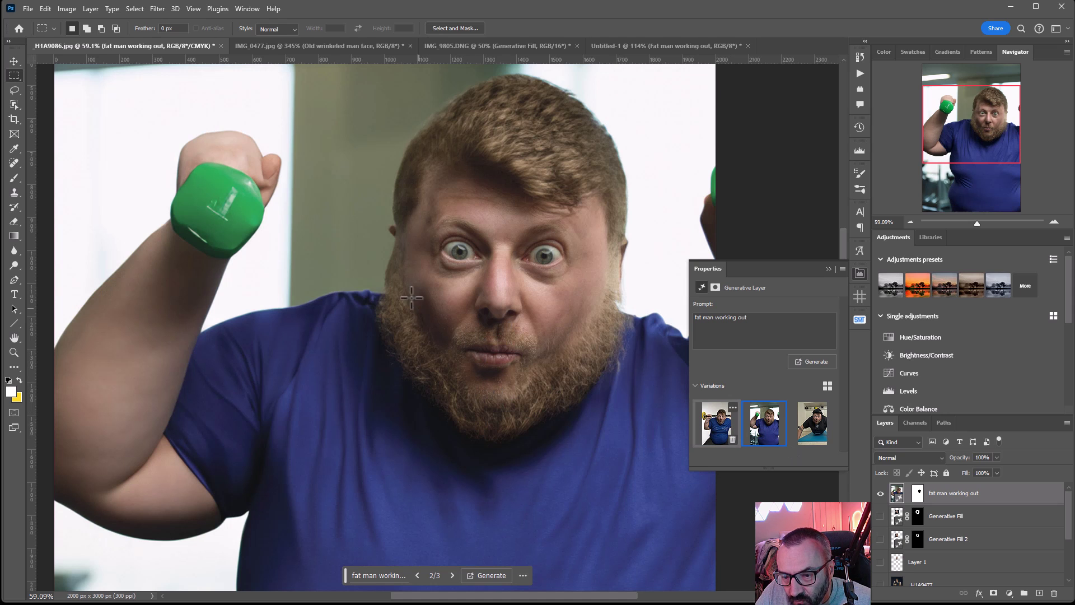
left_click(812, 423)
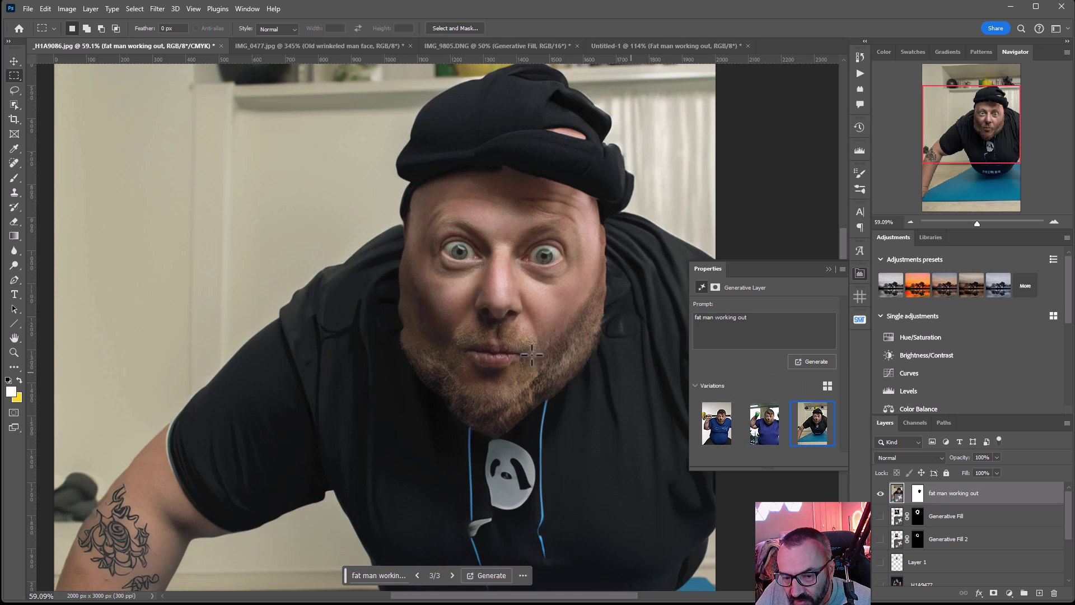
Compare the whole figure across all three variations, ending on the first one with the yellow barbell
scroll(513, 352, "down", 3)
left_click(716, 424)
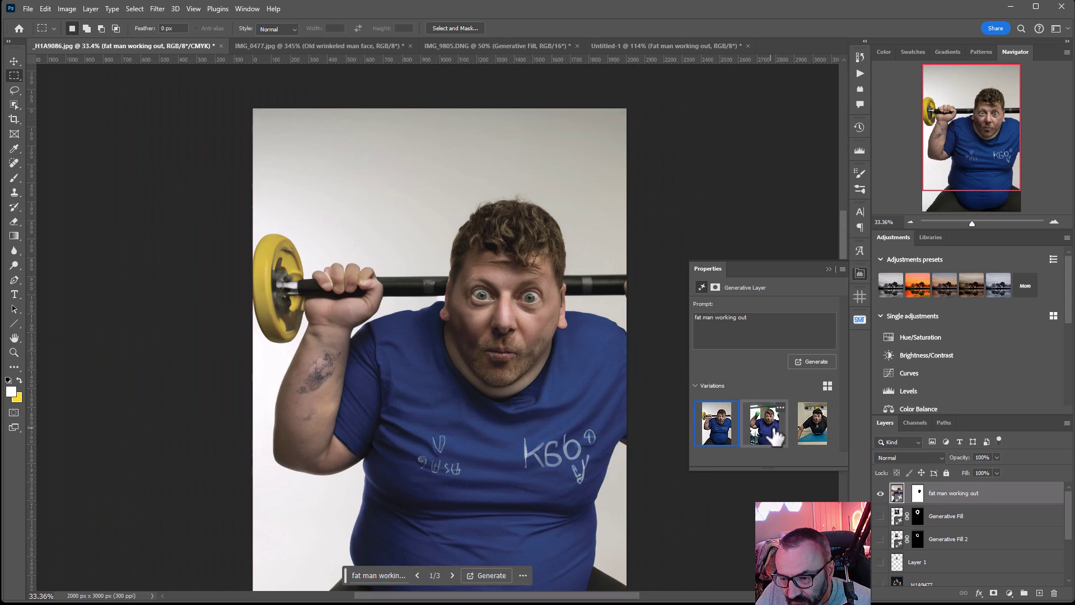
left_click(774, 436)
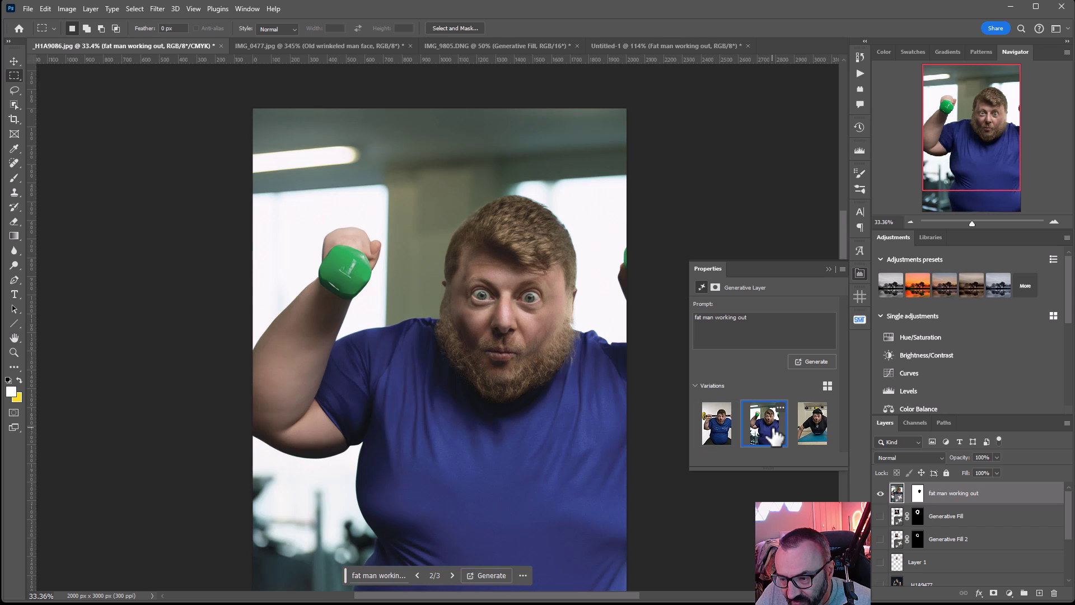
left_click(812, 425)
left_click(716, 424)
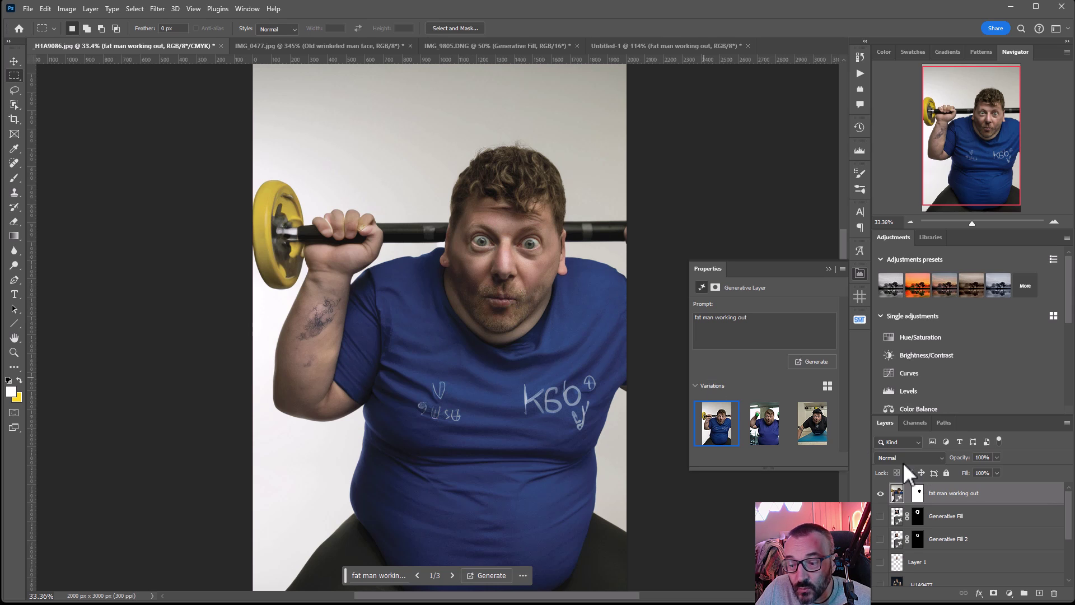
Toggle the visibility of the "fat man working out" layer repeatedly to compare the picture with and without it
left_click(880, 493)
left_click(880, 493)
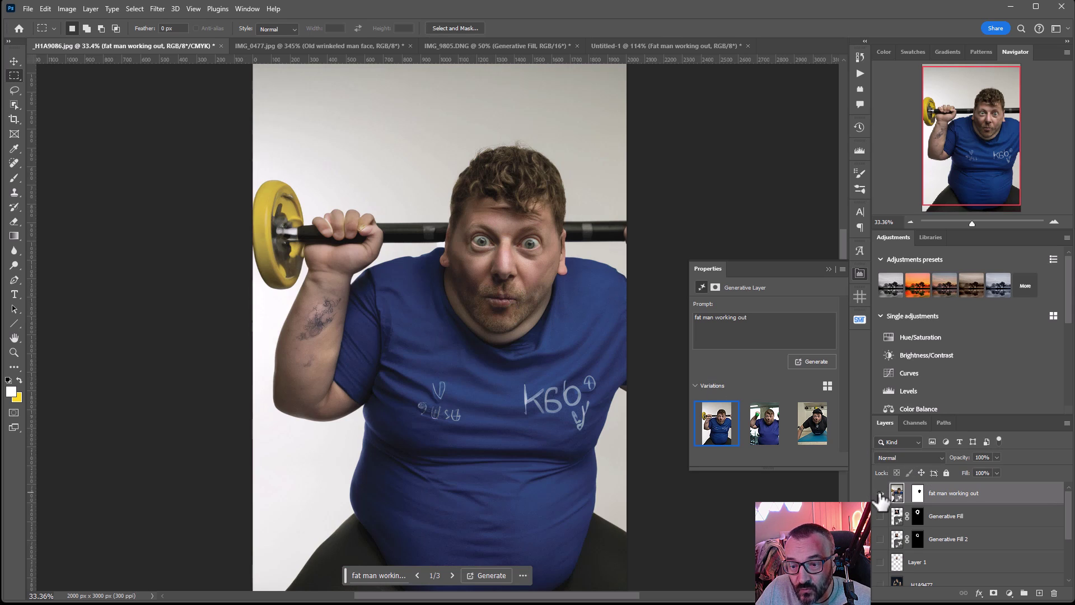
left_click(880, 493)
left_click(880, 494)
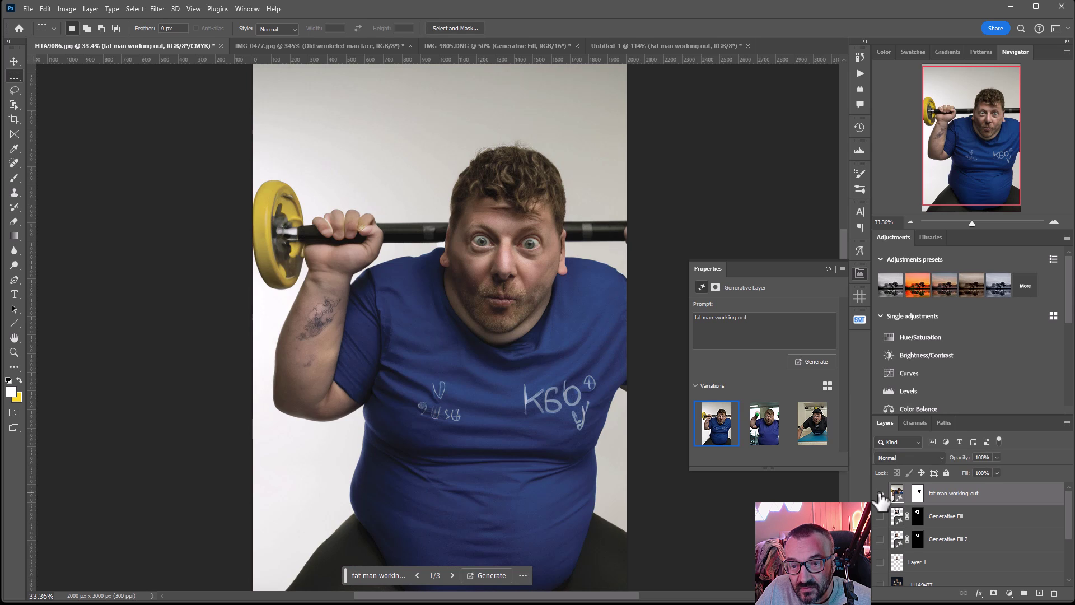
left_click(880, 493)
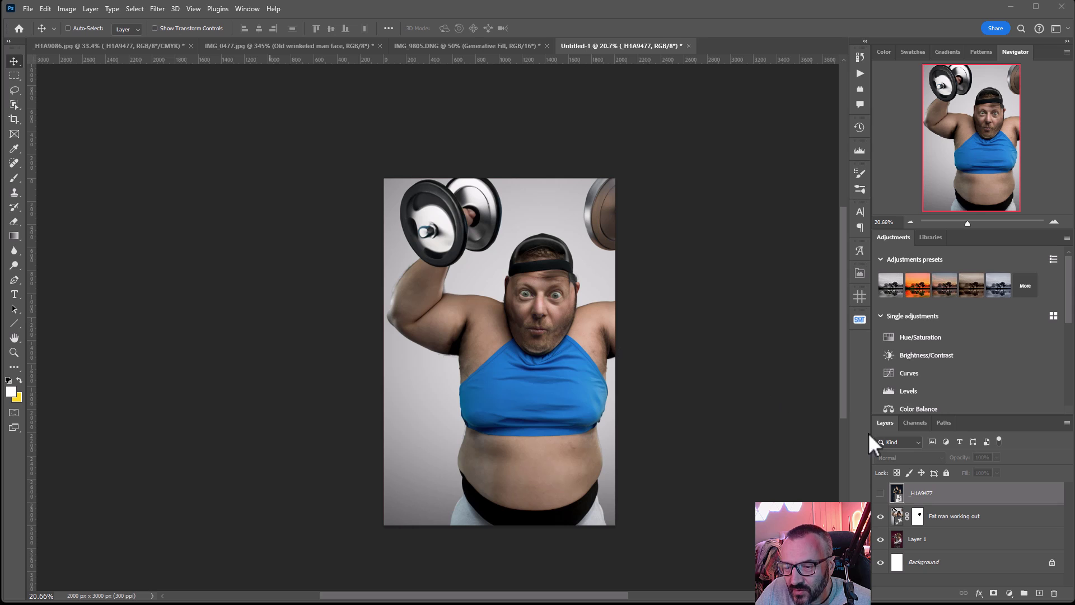
Hide the "Fat man working out" layer, briefly view the _H1A9477 portrait, and make Layer 1 the active, visible picture
left_click(880, 516)
left_click(880, 494)
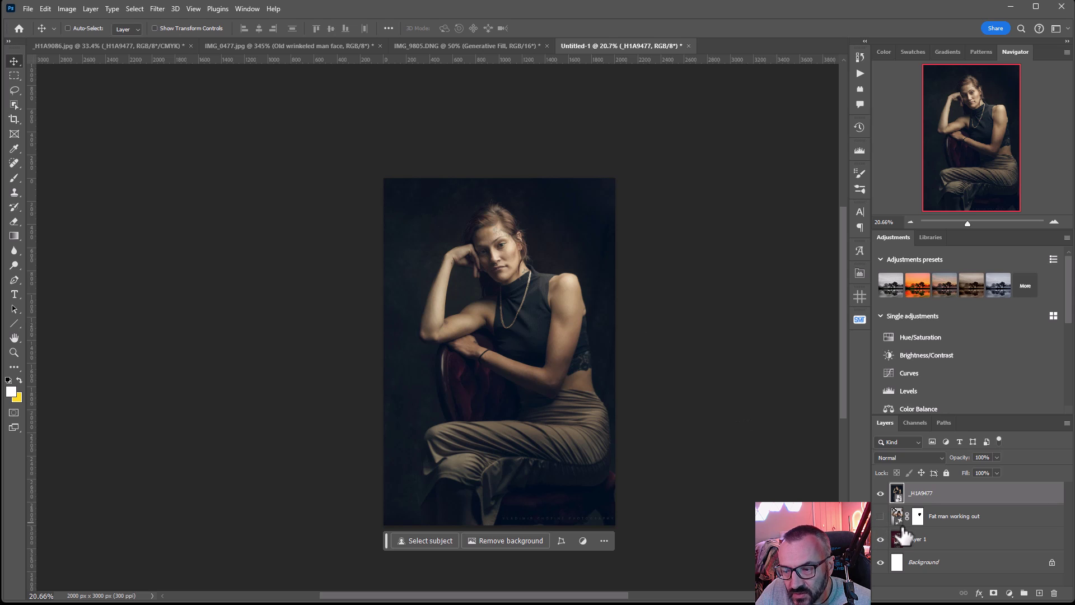
left_click(880, 493)
left_click(921, 539)
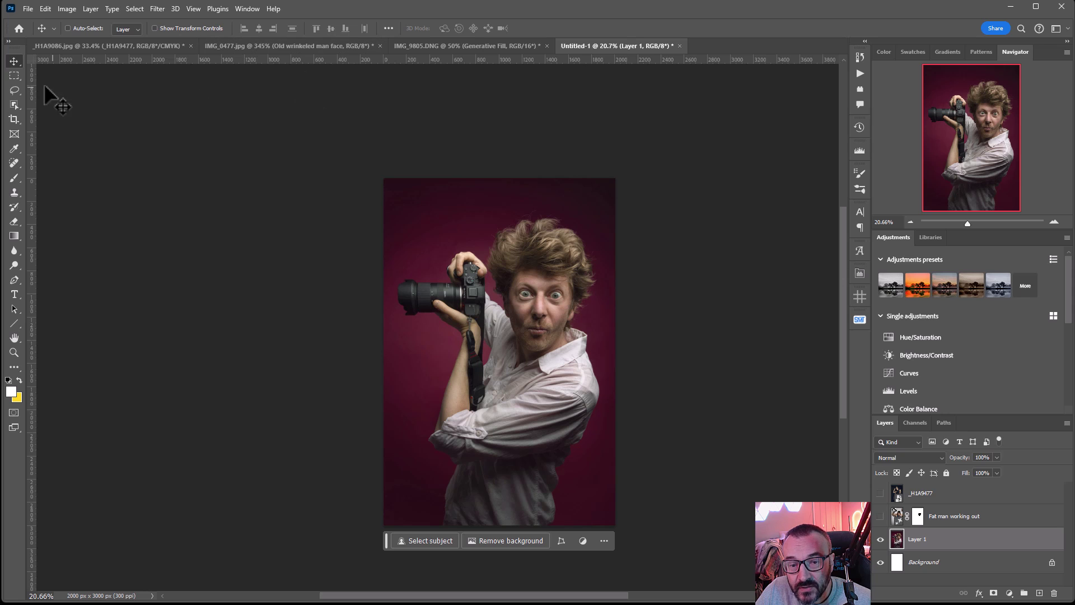
Draw a freehand lasso selection on Layer 1 around the man's face, from the forehead along both cheeks to the chin
left_click(14, 91)
scroll(638, 288, "up", 6)
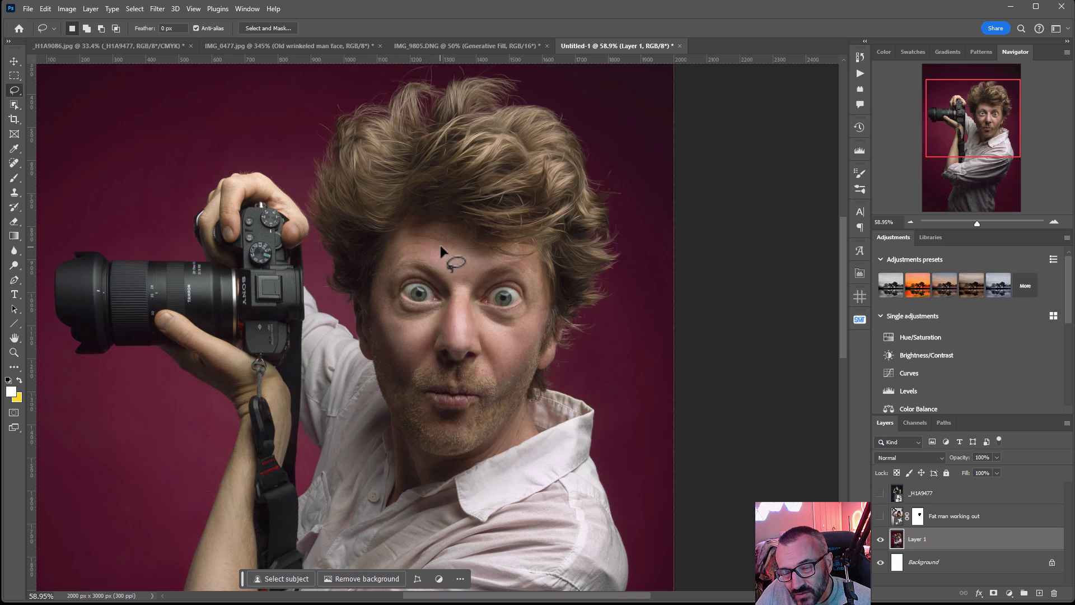
left_click_drag(437, 233, 404, 245)
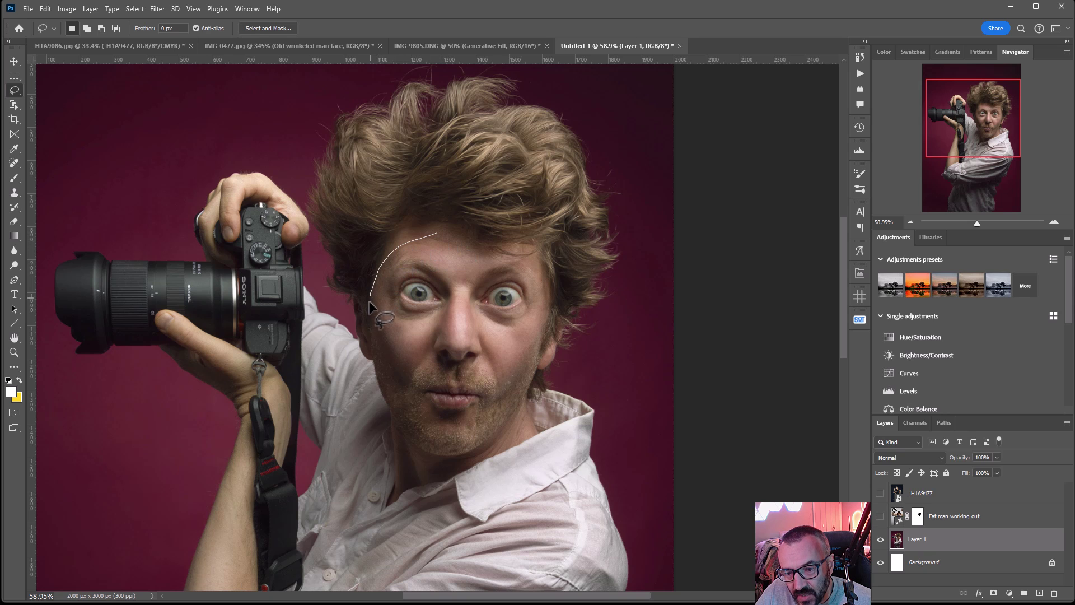
mouse_move(387, 350)
left_mouse_down()
mouse_move(399, 405)
mouse_move(438, 444)
mouse_move(486, 429)
left_mouse_up()
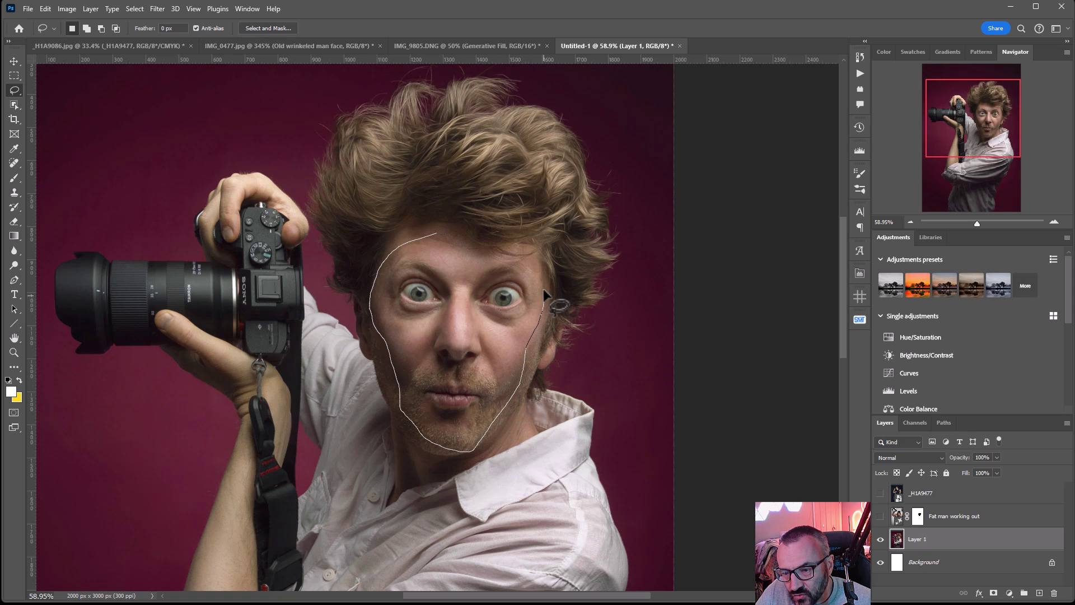
left_click_drag(426, 237, 434, 234)
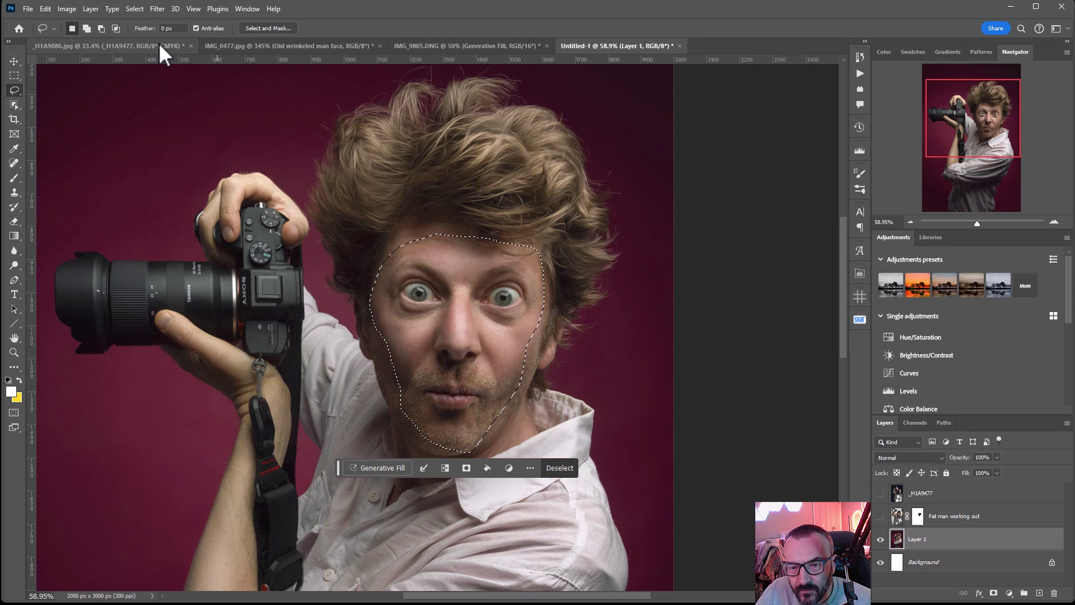
Feather the face selection with a radius of 10 pixels
left_click(135, 8)
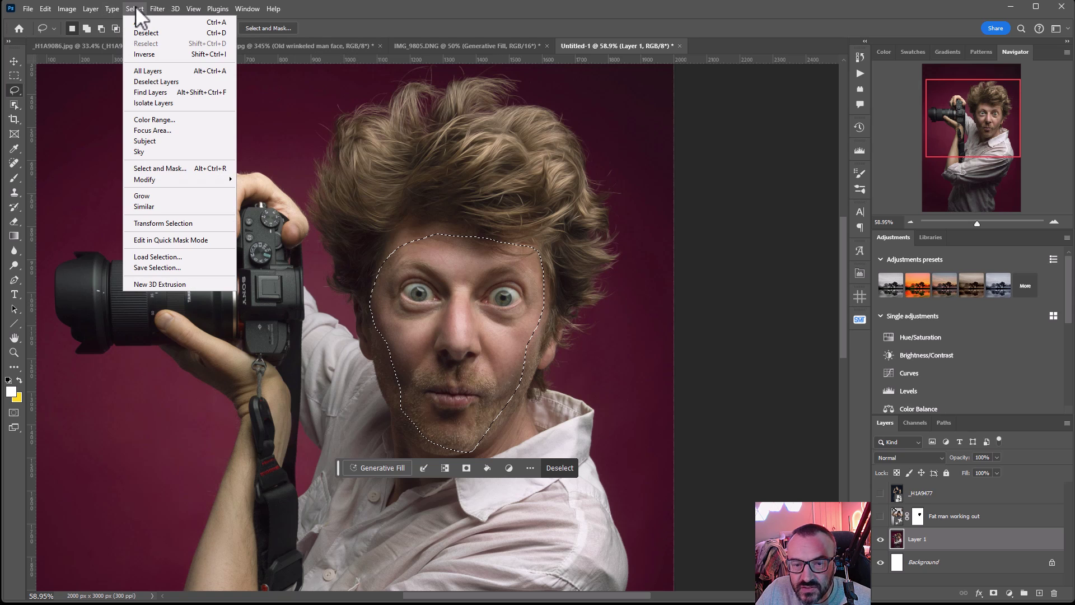
mouse_move(176, 175)
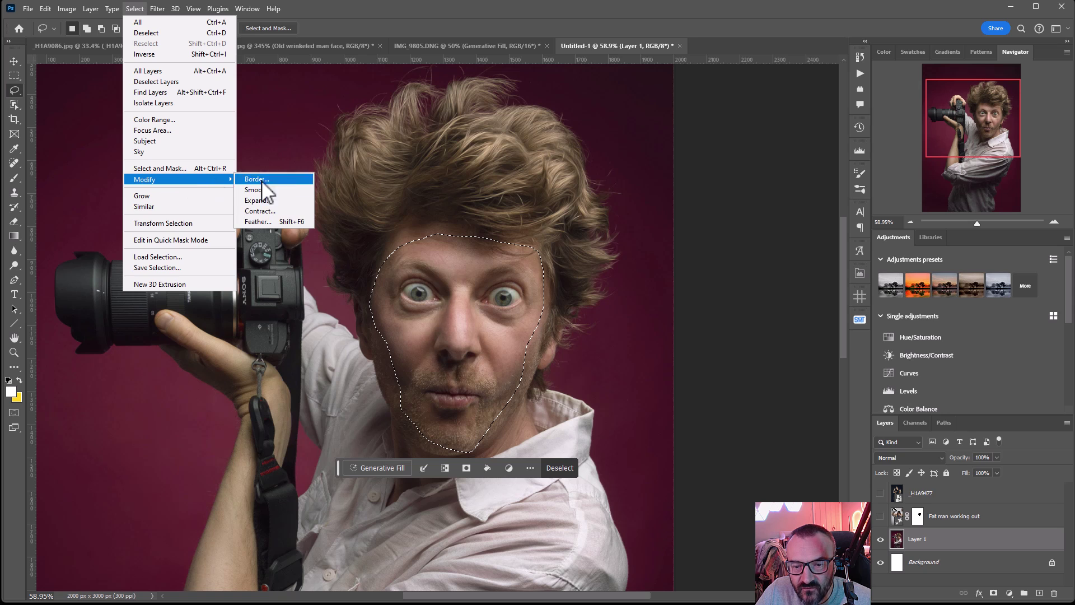
left_click(259, 222)
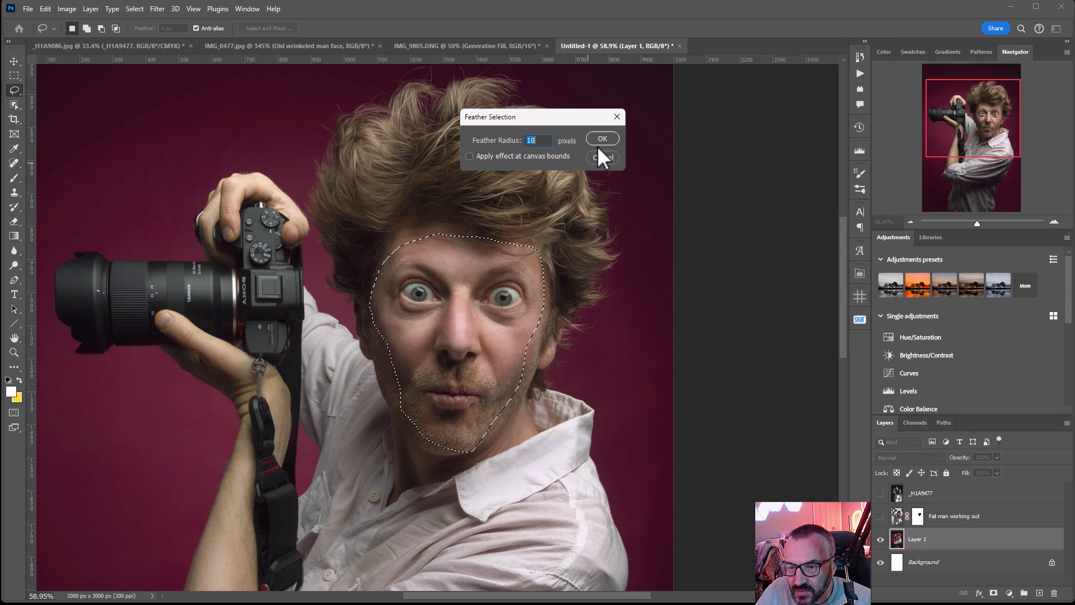
left_click(601, 145)
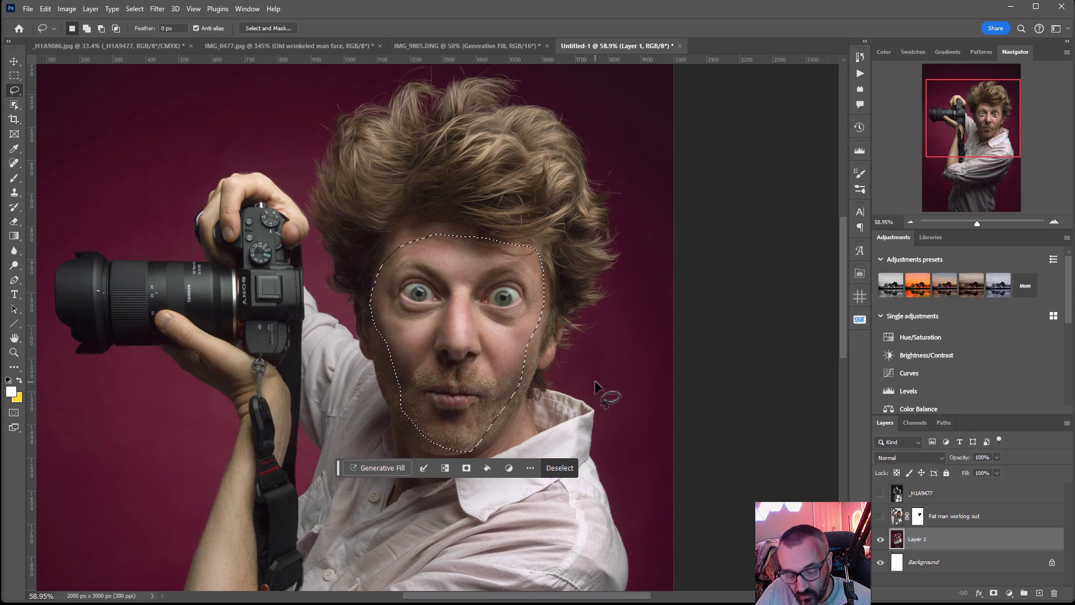
Copy the selected face to its own layer above _H1A9477, with Layer 1 hidden and the _H1A9477 portrait shown
key("ctrl+j")
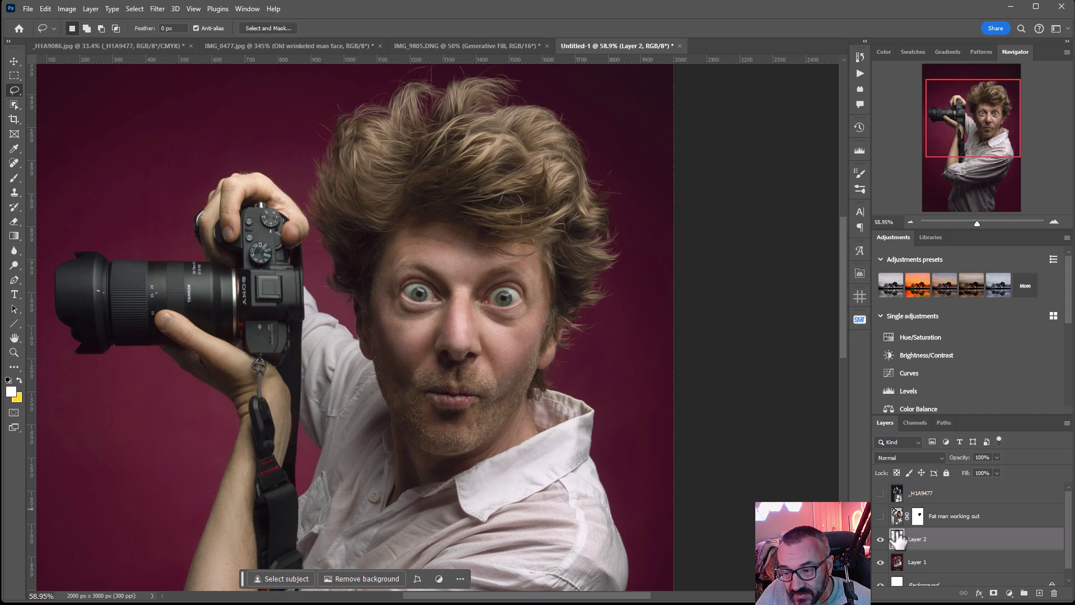
left_click(880, 562)
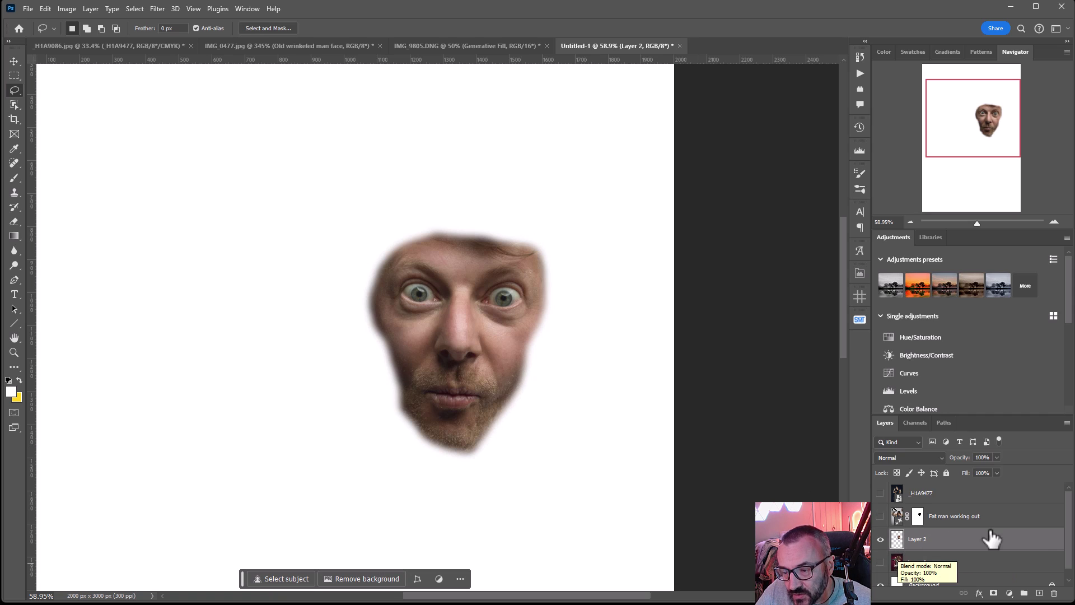
left_click_drag(991, 539, 979, 490)
left_click(880, 516)
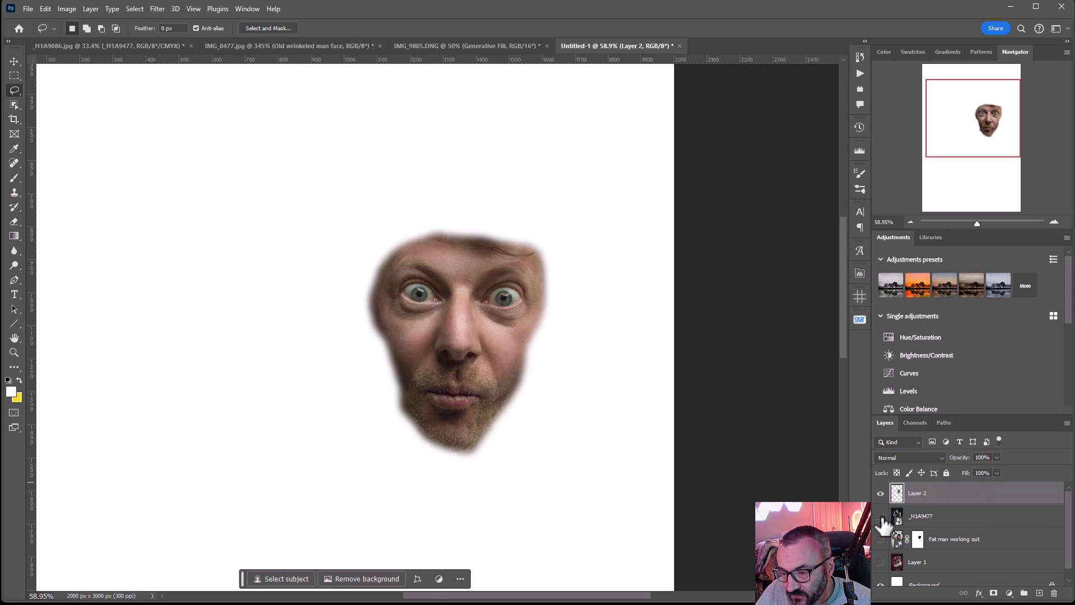
Move the cut-out man's face over the woman's face in the portrait
left_click(14, 60)
left_click_drag(455, 359, 334, 193)
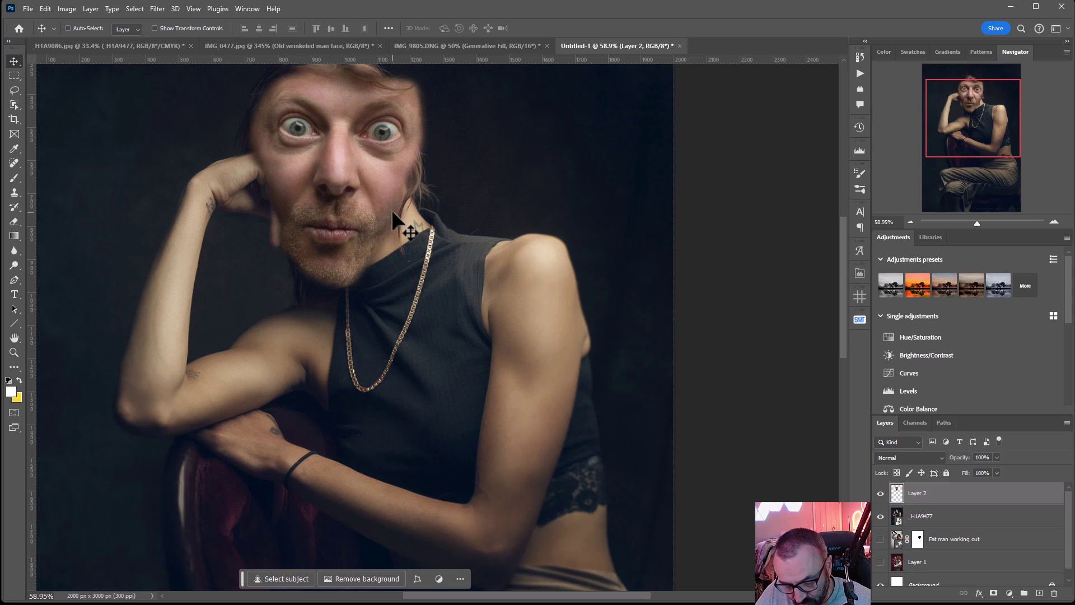
scroll(353, 199, "up", 2)
scroll(353, 184, "down", 2)
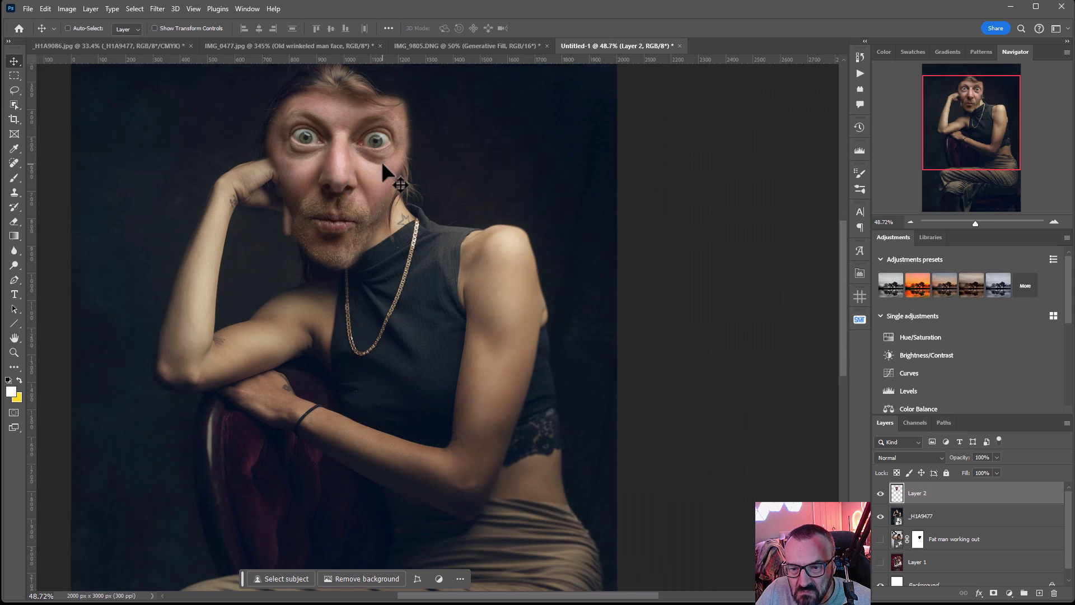
scroll(411, 269, "down", 2)
scroll(415, 279, "up", 2)
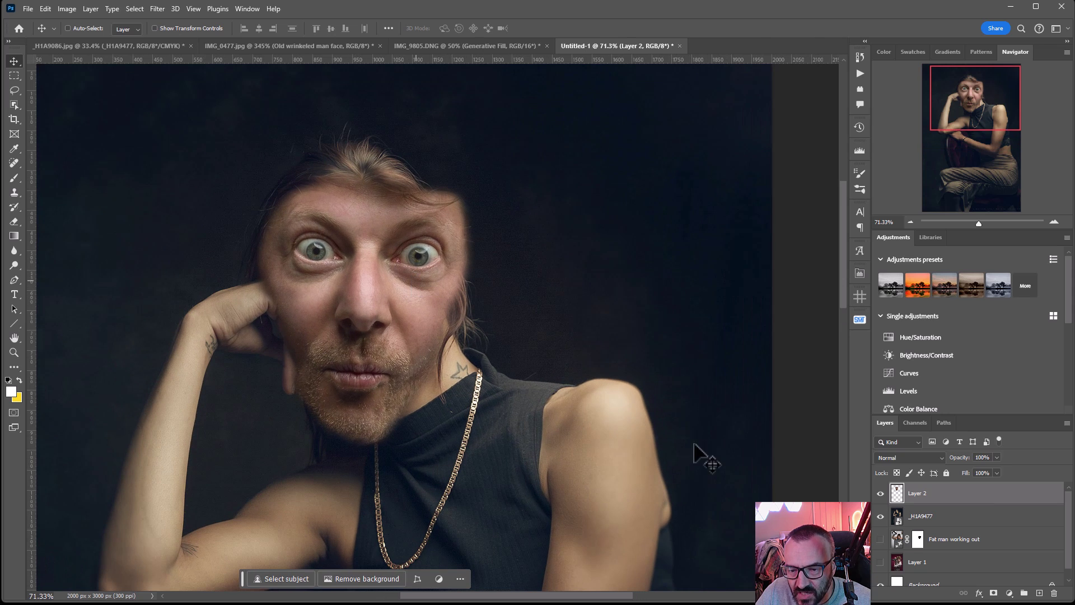
Lower the face layer's opacity to 42% and rotate the face about -22° to follow the tilt of the woman's head
left_click_drag(996, 457, 969, 467)
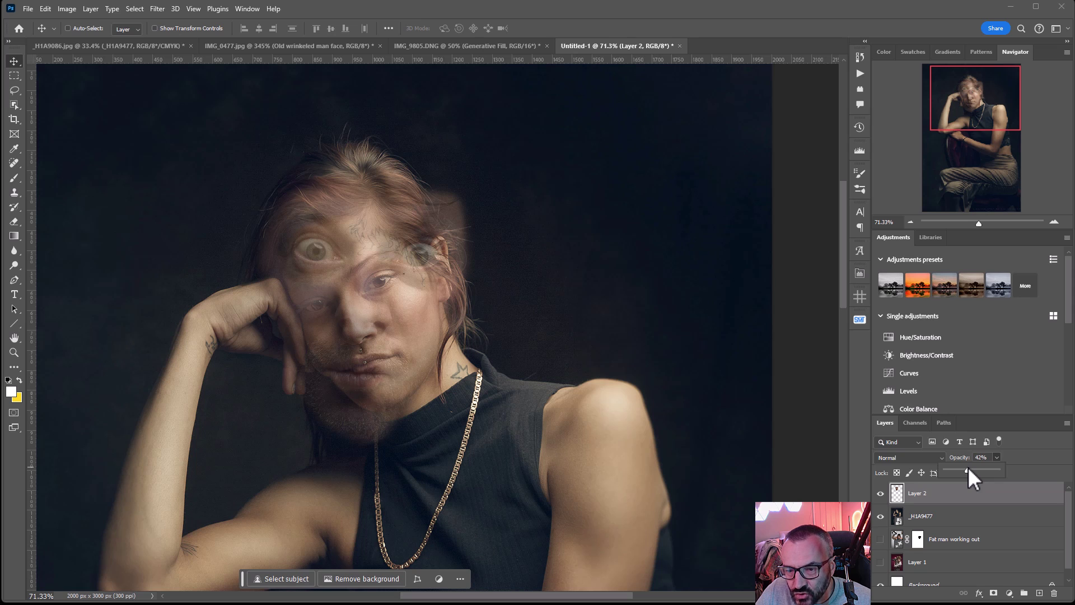
left_click_drag(419, 307, 414, 337)
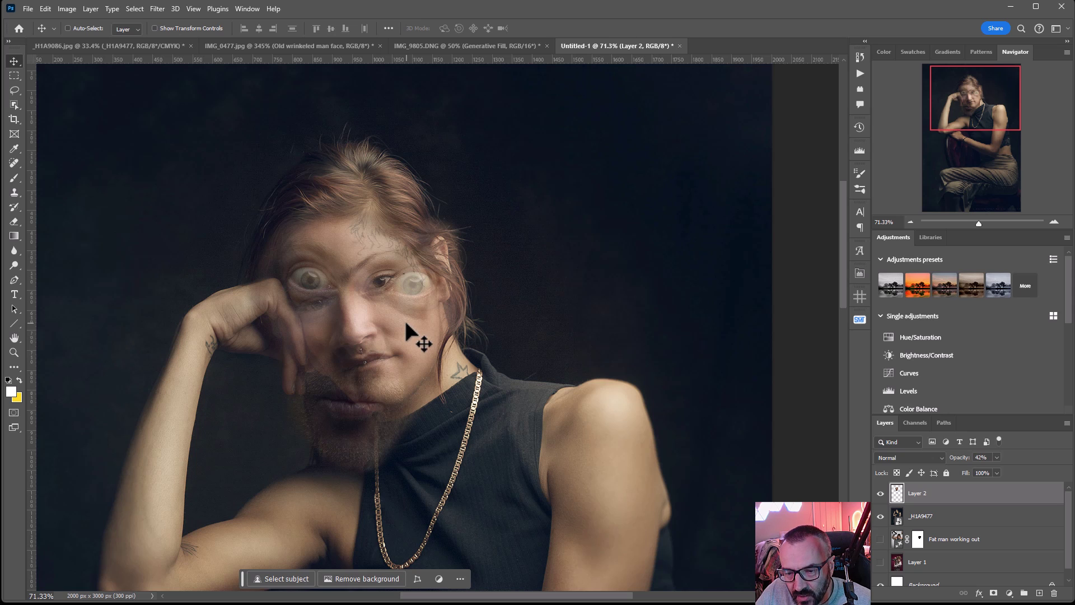
key("ctrl+t")
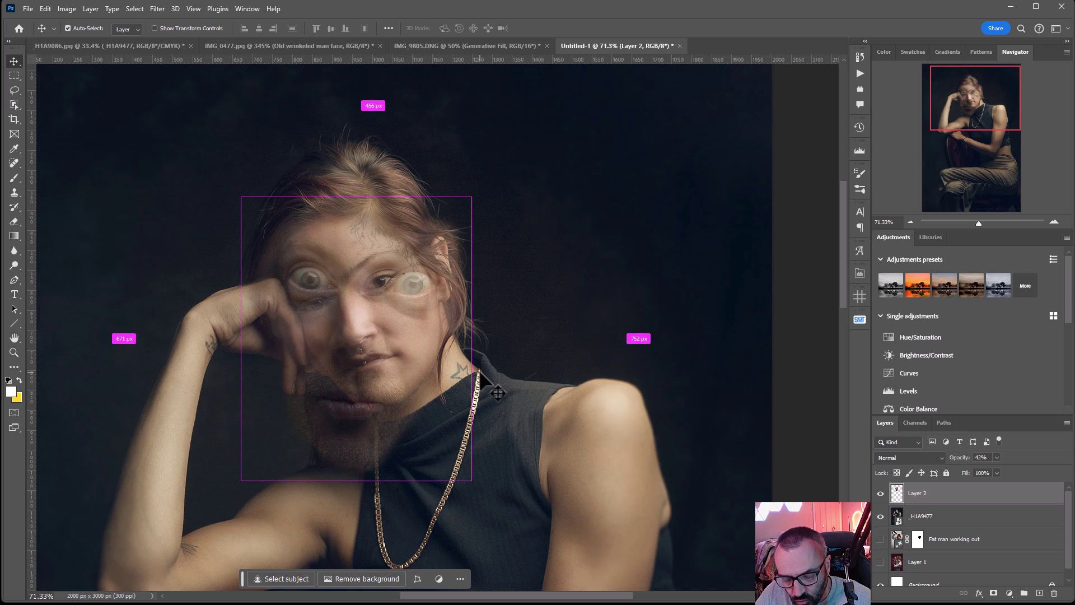
left_click_drag(498, 206, 470, 132)
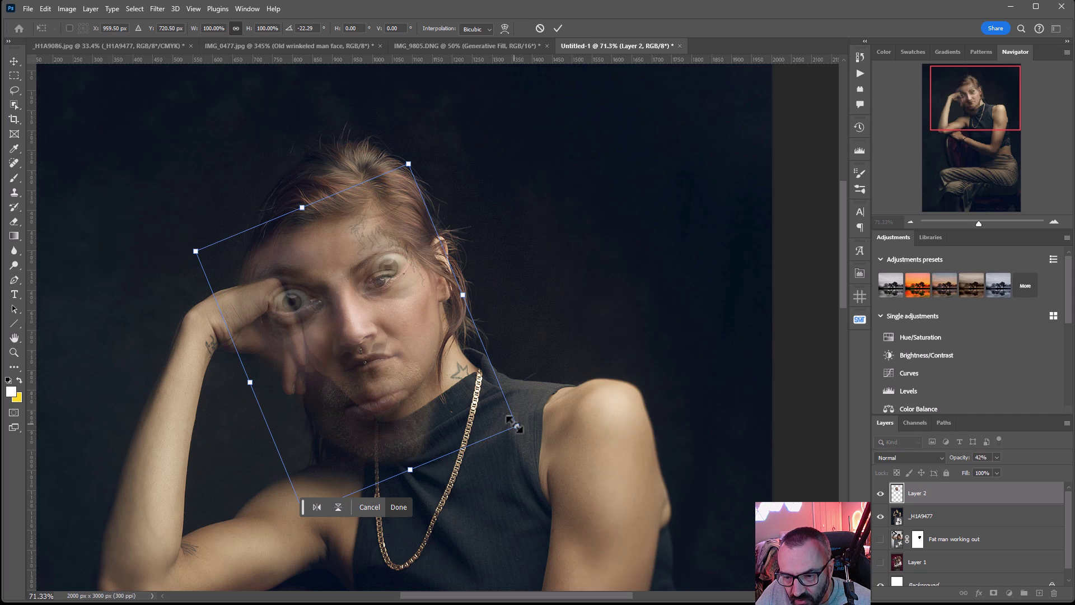
Scale the man's face proportionally to about 68% and position its eyes over the woman's eyes
left_click_drag(514, 424, 426, 378)
left_click_drag(383, 324, 432, 335)
left_click_drag(246, 258, 258, 268)
left_click_drag(365, 324, 360, 325)
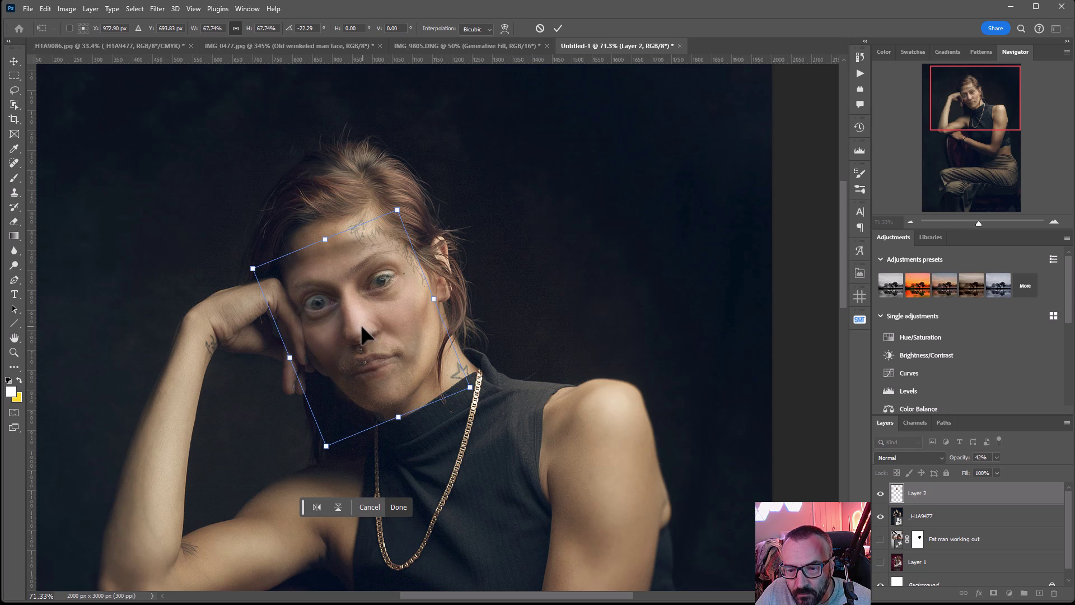
Refine the face's fit to about 61% scale and -22.56° rotation over the woman's features, and apply the transform
mouse_move(325, 446)
left_mouse_down()
mouse_move(336, 428)
mouse_move(324, 447)
mouse_move(326, 431)
left_mouse_up()
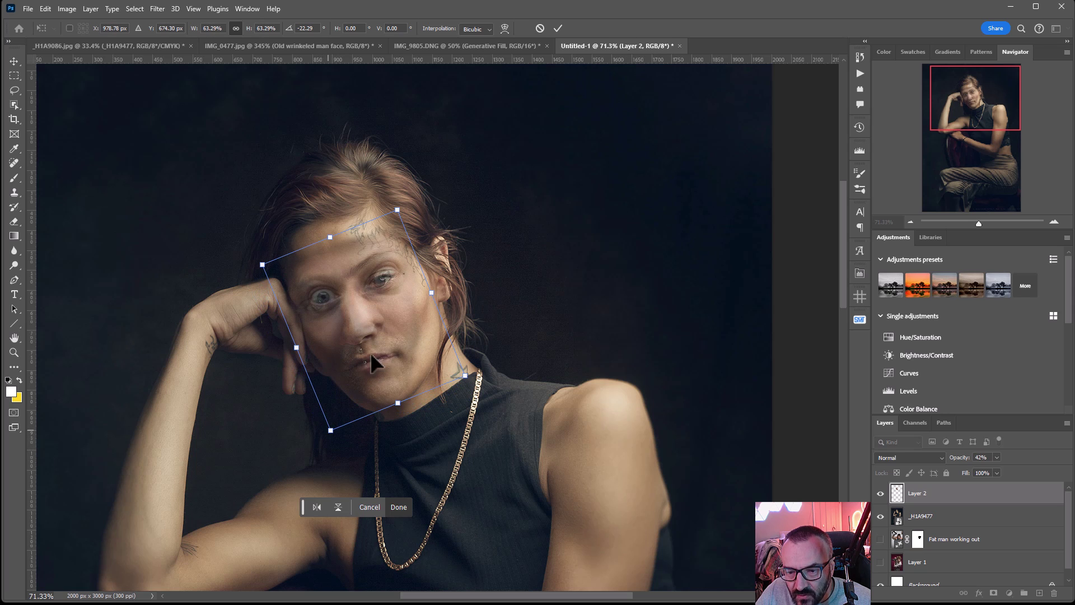
left_click_drag(384, 326, 388, 329)
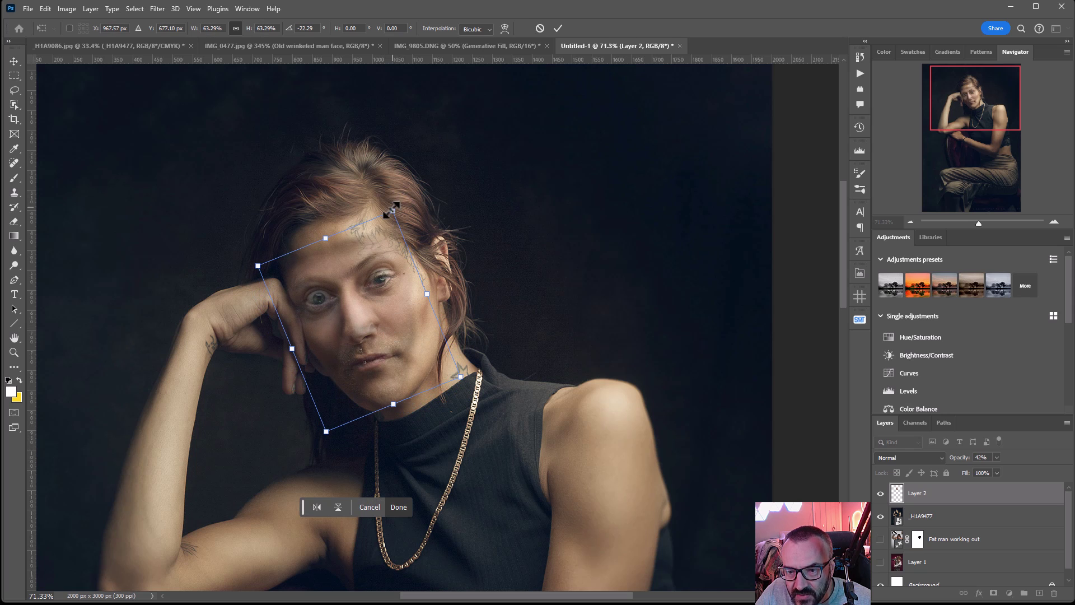
left_click_drag(393, 211, 388, 216)
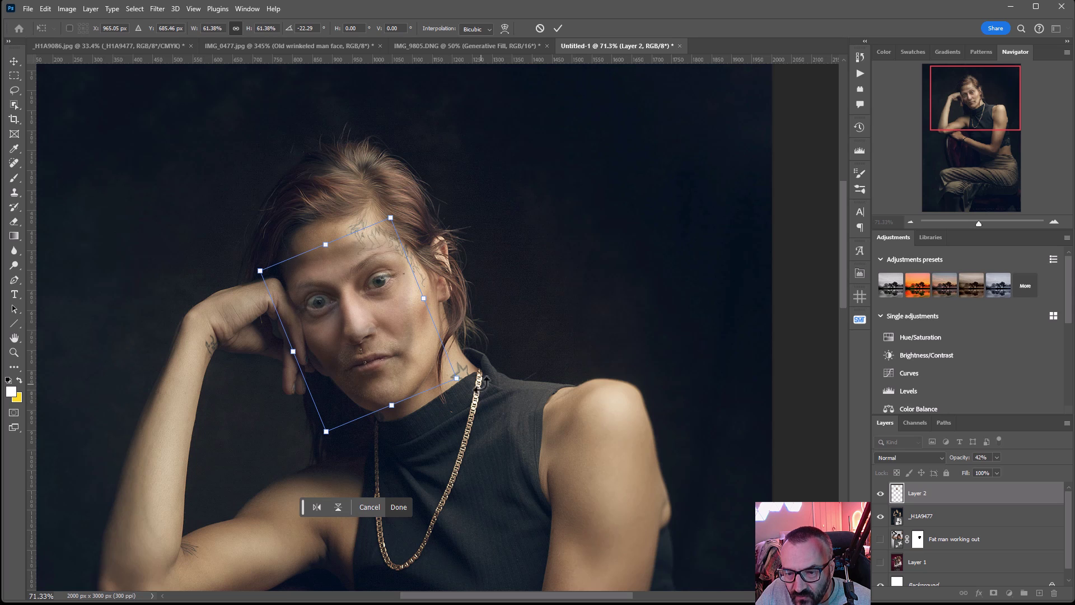
mouse_move(485, 381)
left_mouse_down()
mouse_move(499, 360)
mouse_move(469, 374)
left_mouse_up()
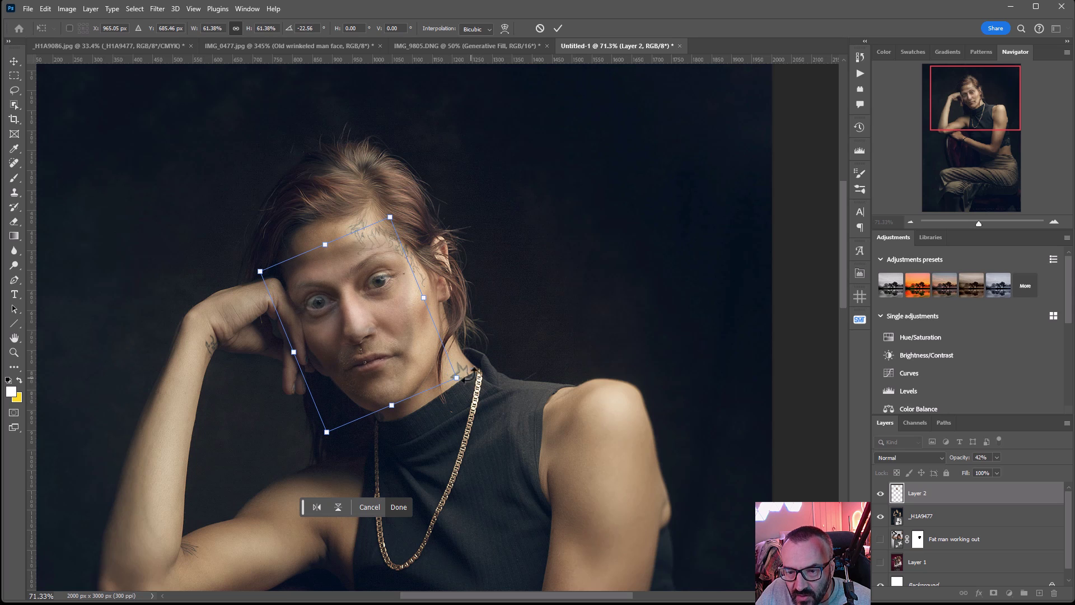
key("Return")
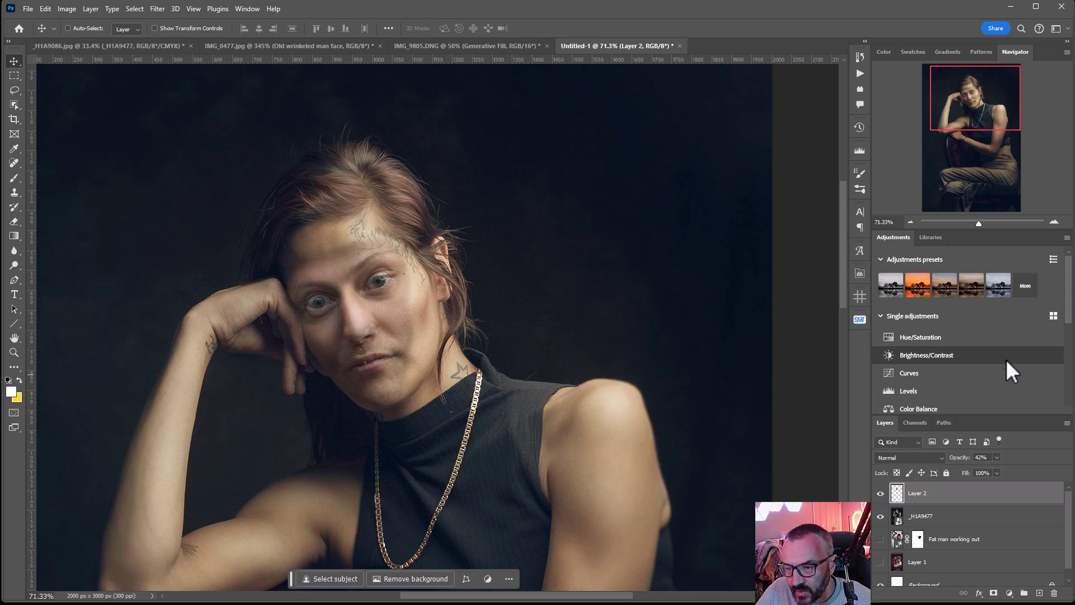
Compare the aligned face at full and reduced opacity, ending with the face layer at 100% opacity
left_click_drag(996, 457, 1039, 469)
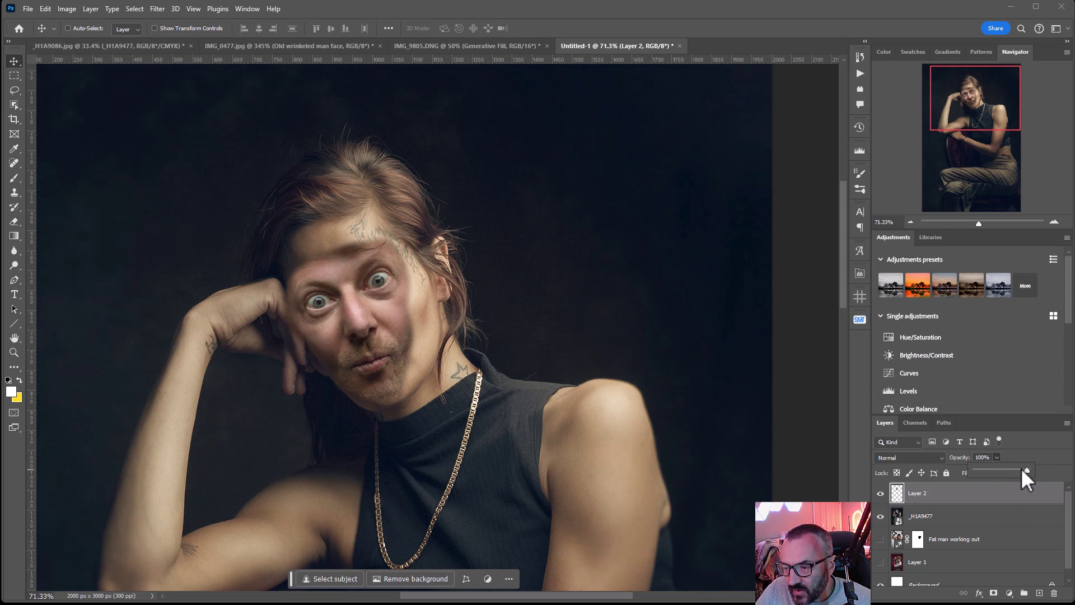
left_click_drag(977, 469, 996, 468)
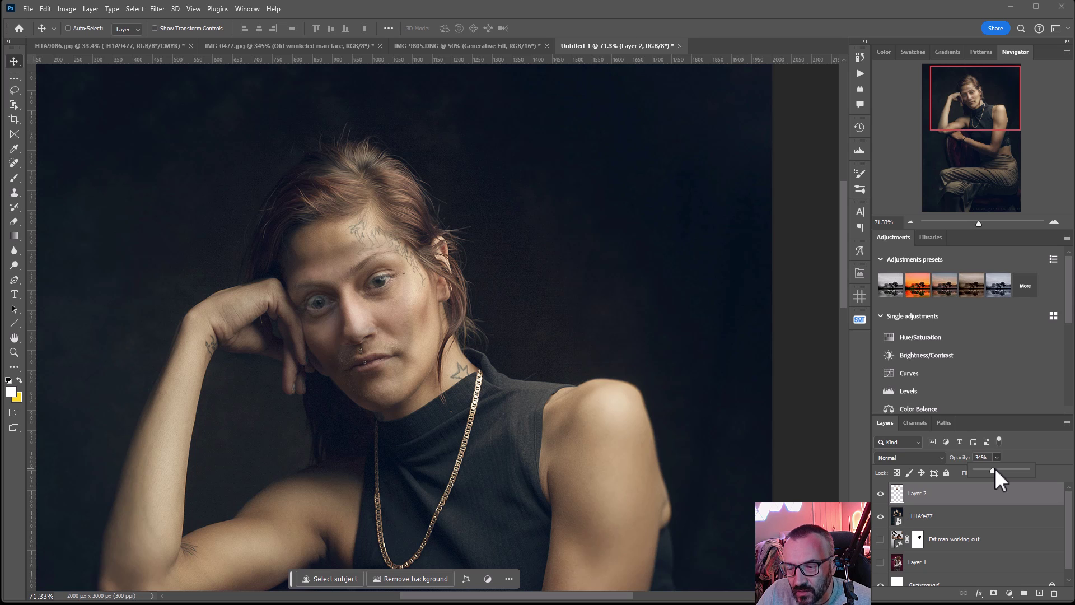
left_click_drag(999, 468, 1055, 467)
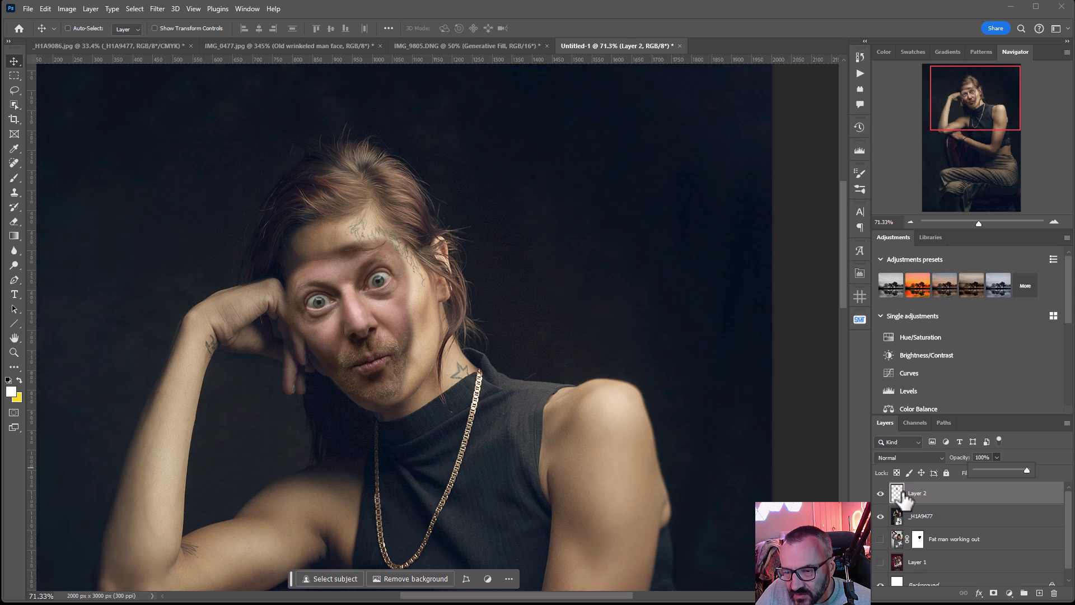
Lasso around the woman's whole face and subtract the man's inner face, leaving a ring-shaped selection over the blend edge
left_click(11, 91)
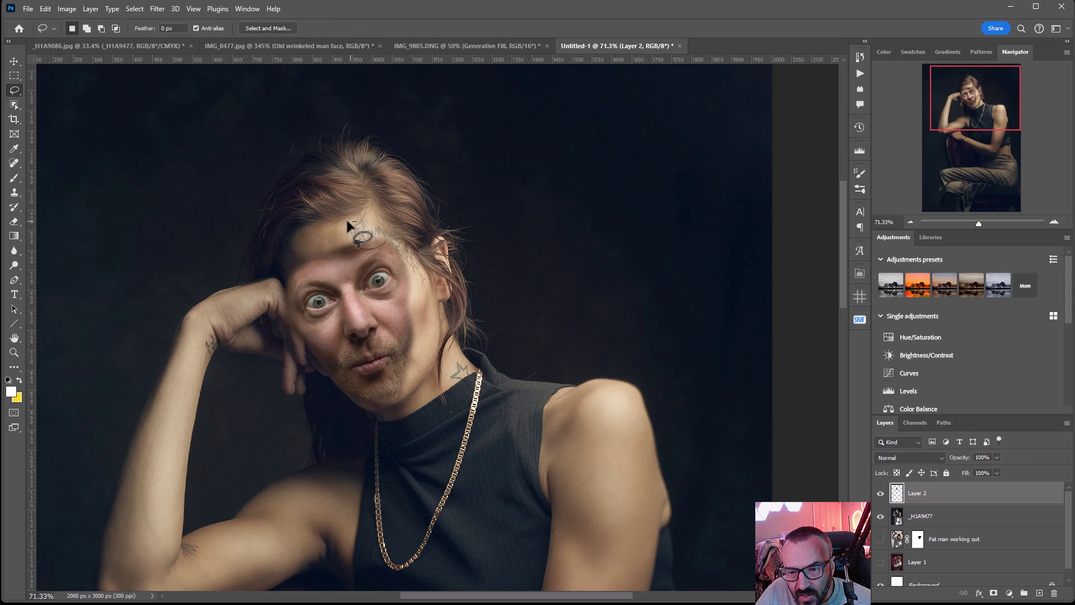
mouse_move(357, 222)
left_mouse_down()
mouse_move(310, 226)
mouse_move(273, 265)
mouse_move(281, 341)
mouse_move(301, 364)
mouse_move(365, 412)
mouse_move(397, 415)
mouse_move(439, 358)
mouse_move(443, 312)
left_mouse_up()
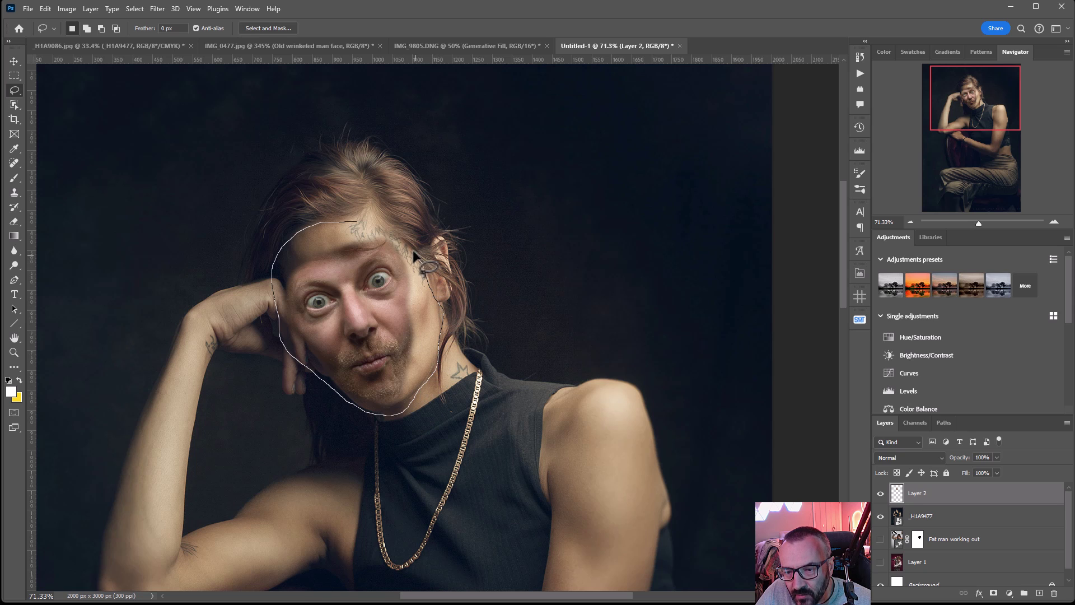
mouse_move(413, 252)
left_mouse_down()
mouse_move(391, 227)
mouse_move(336, 223)
left_mouse_up()
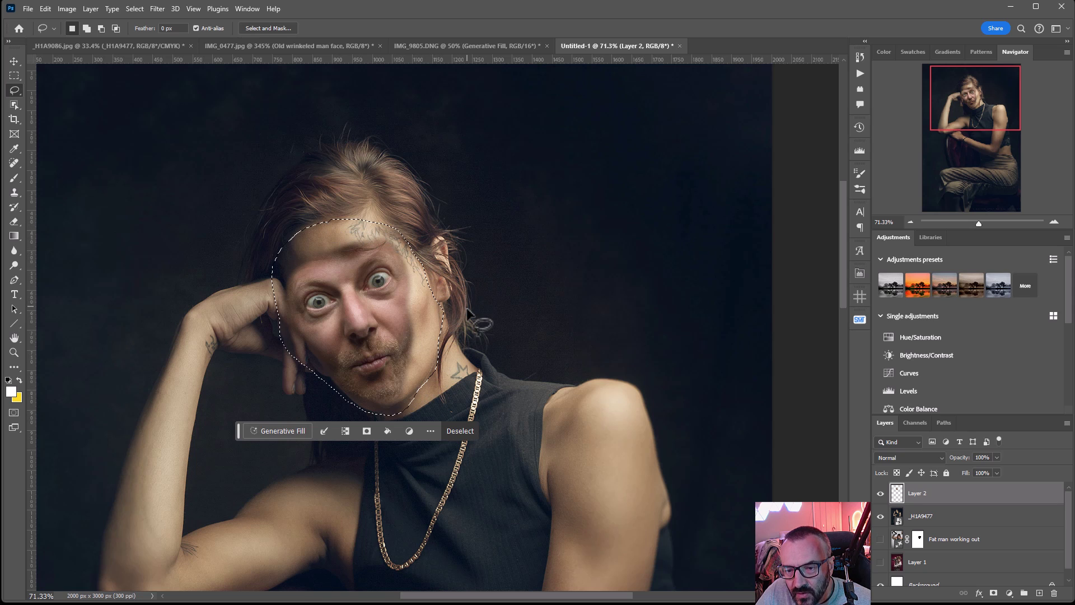
key("alt")
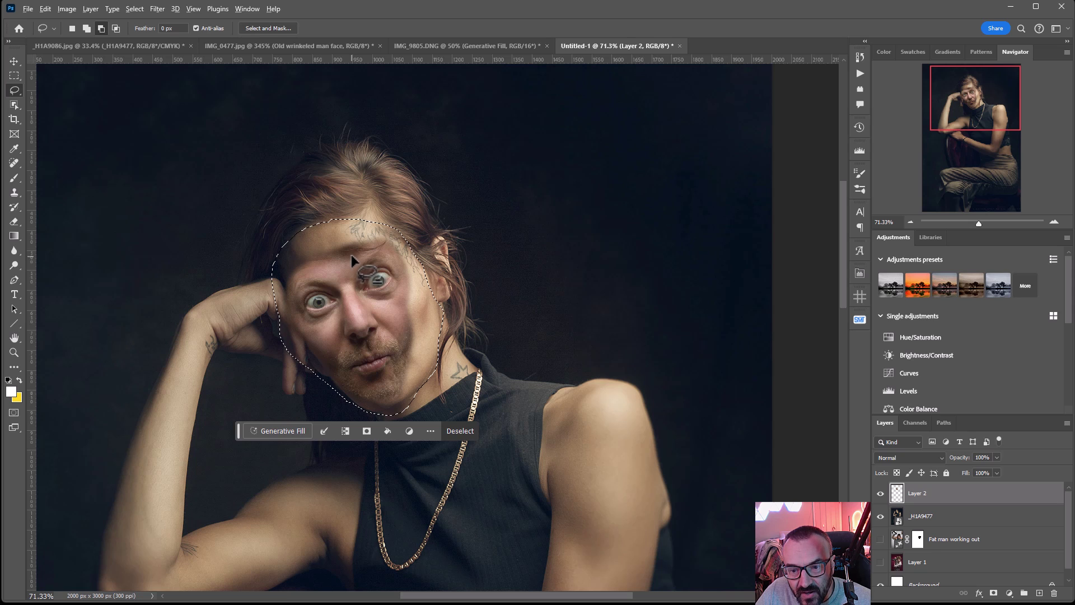
mouse_move(352, 258)
left_mouse_down()
mouse_move(313, 267)
mouse_move(291, 304)
mouse_move(336, 376)
mouse_move(363, 399)
mouse_move(386, 395)
mouse_move(404, 340)
mouse_move(402, 261)
mouse_move(324, 258)
mouse_move(318, 270)
left_mouse_up()
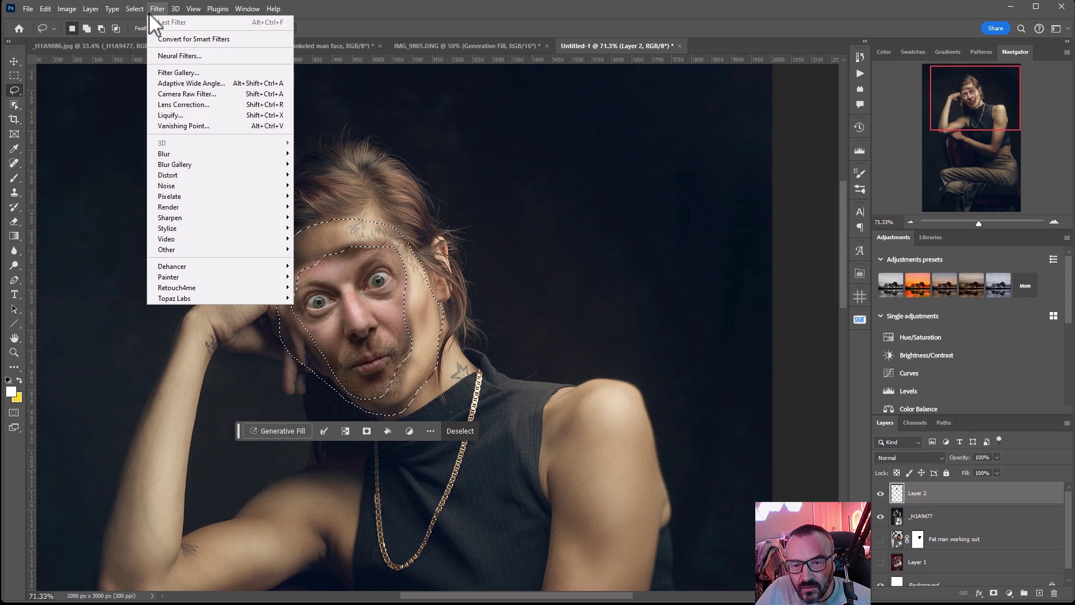
Feather the ring-shaped selection by 10 pixels and run Generative Fill without a prompt, choosing the third variation
mouse_move(135, 9)
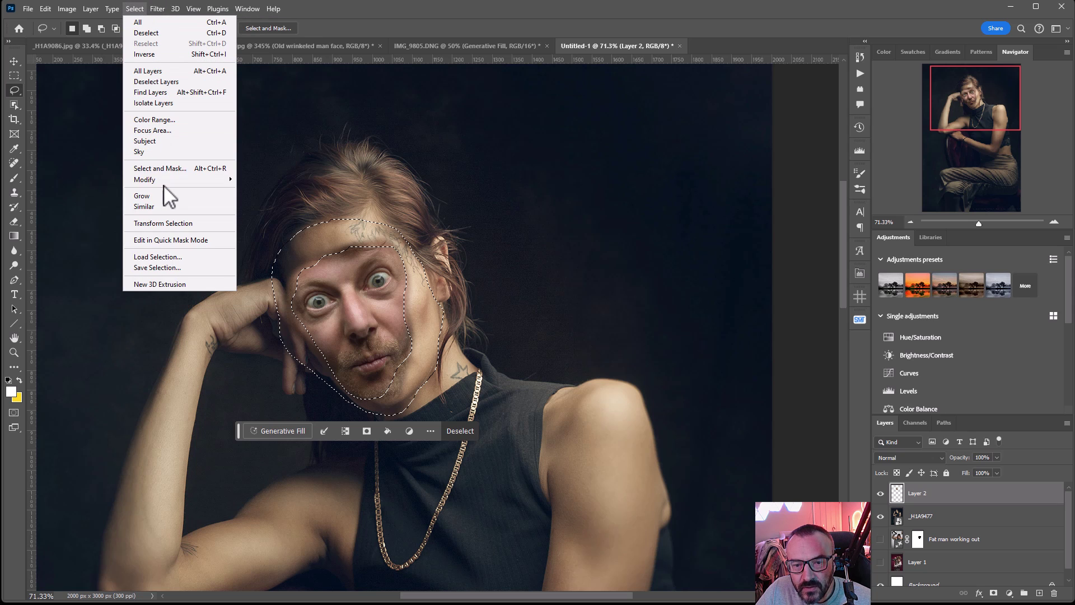
mouse_move(162, 178)
left_click(257, 222)
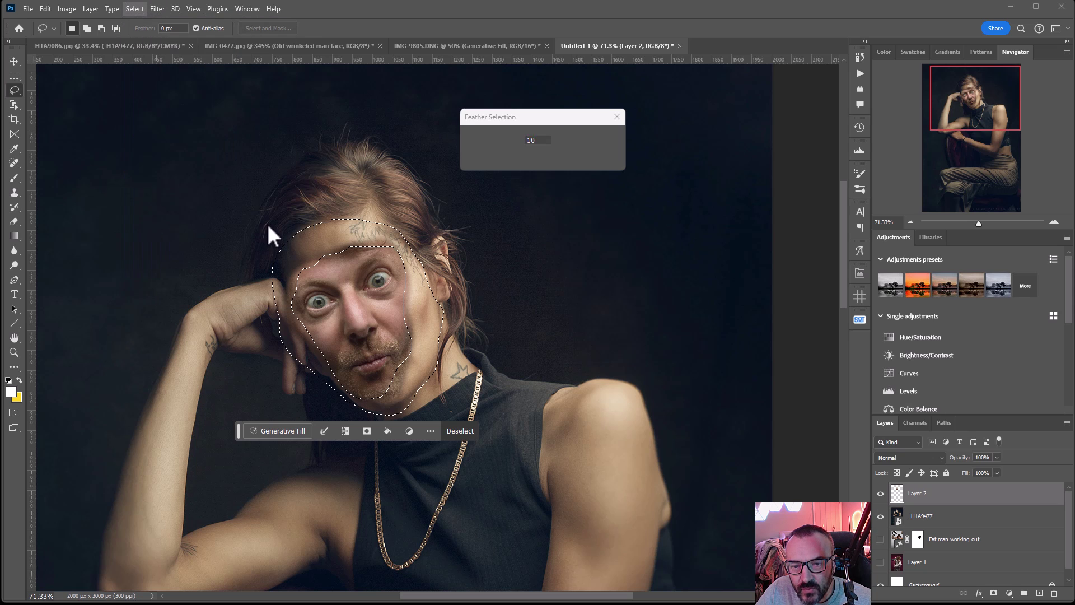
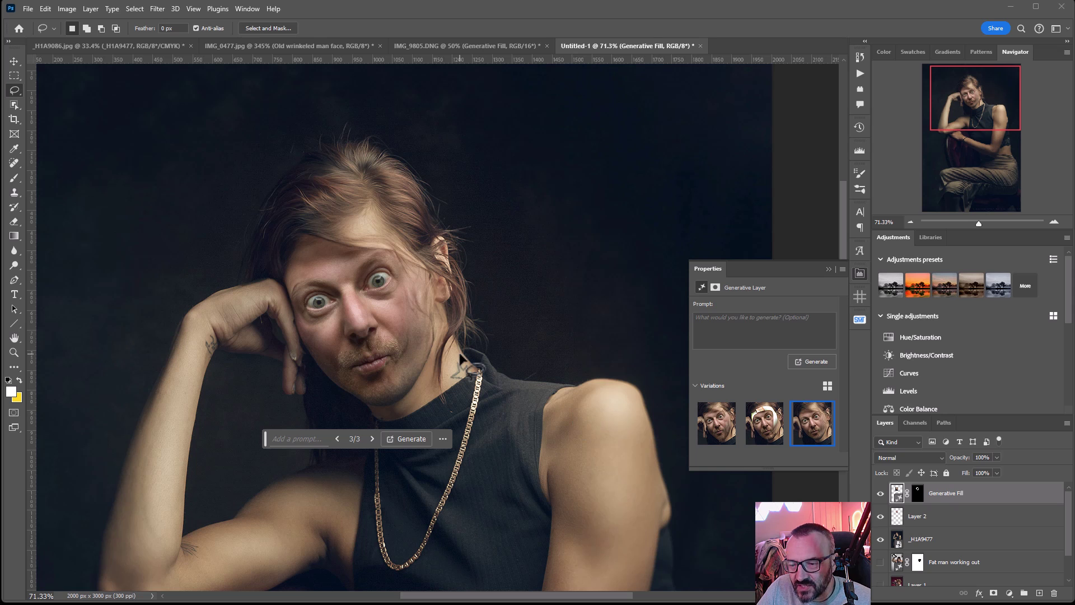
Compare the blended face with and without the Generative Fill layer and the man's face on Layer 2
scroll(459, 356, "down", 4)
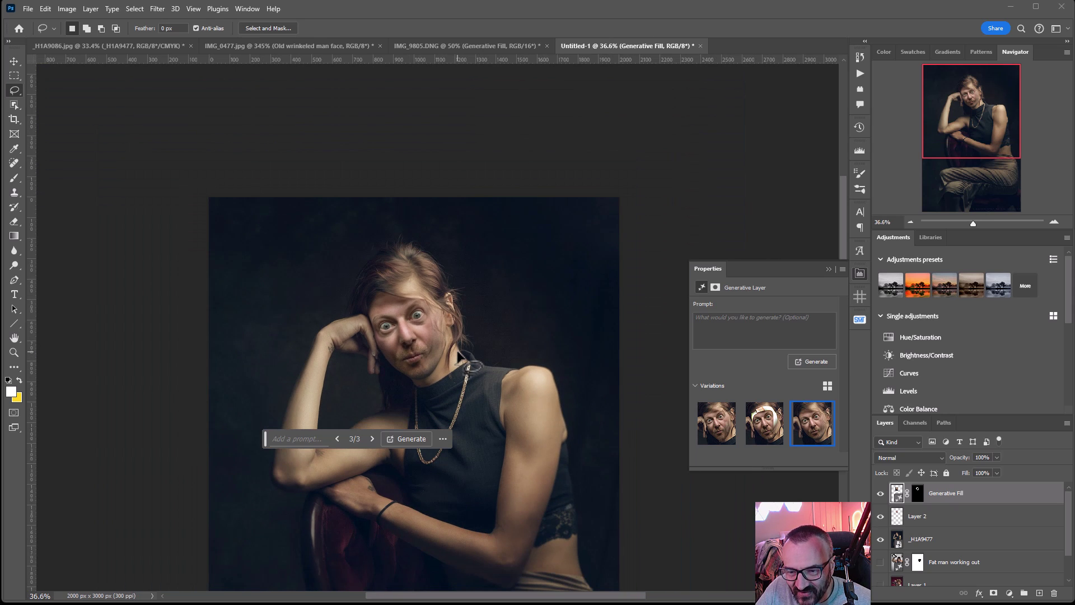
left_click(881, 493)
left_click(881, 493)
left_click(881, 516)
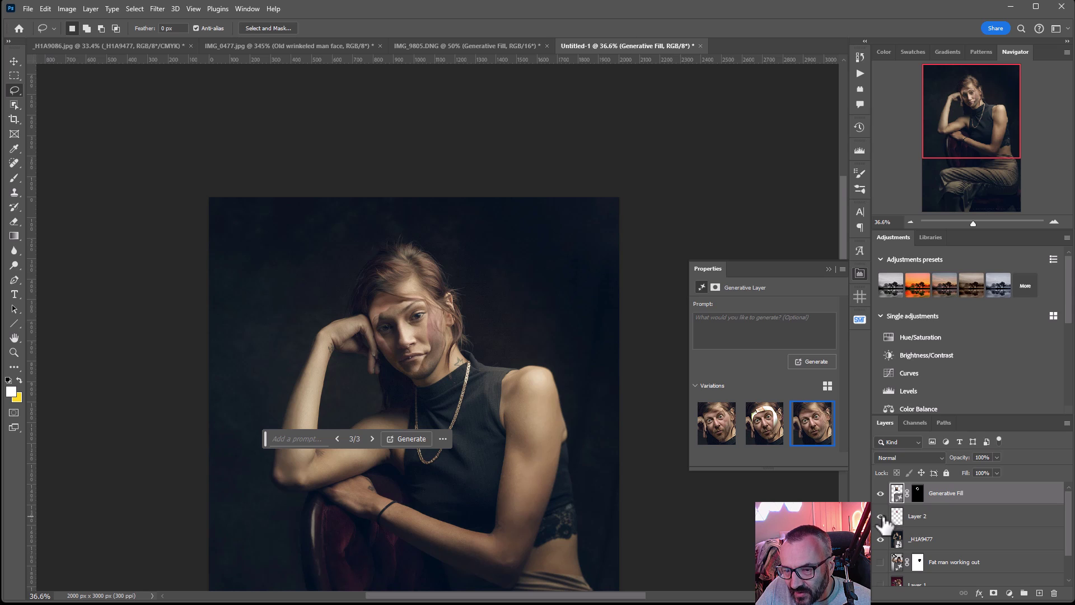
left_click(881, 517)
left_click(882, 516)
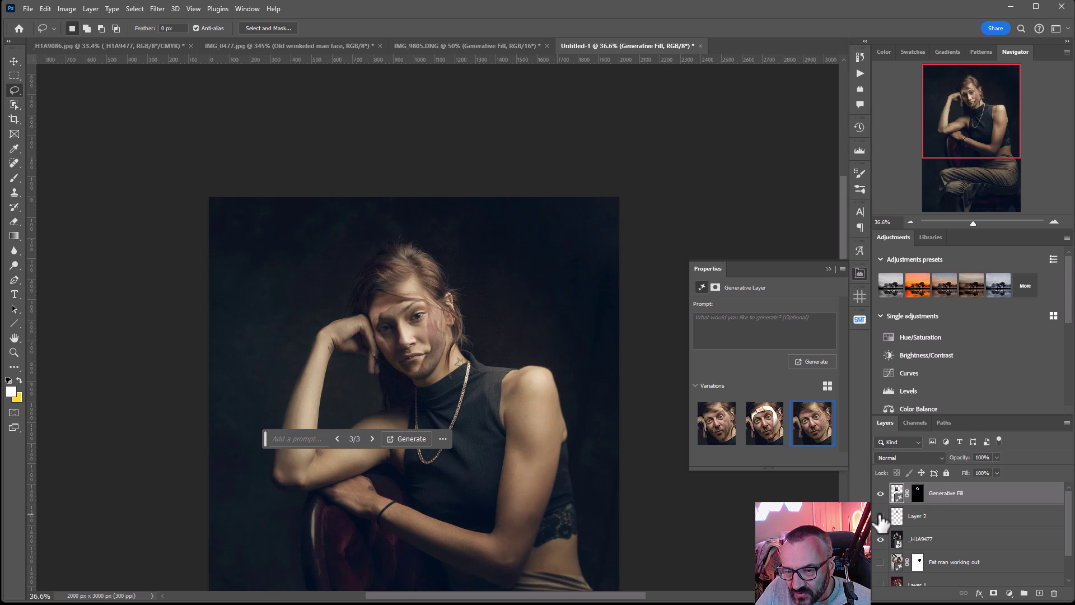
left_click(881, 516)
left_click(882, 516)
left_click(881, 516)
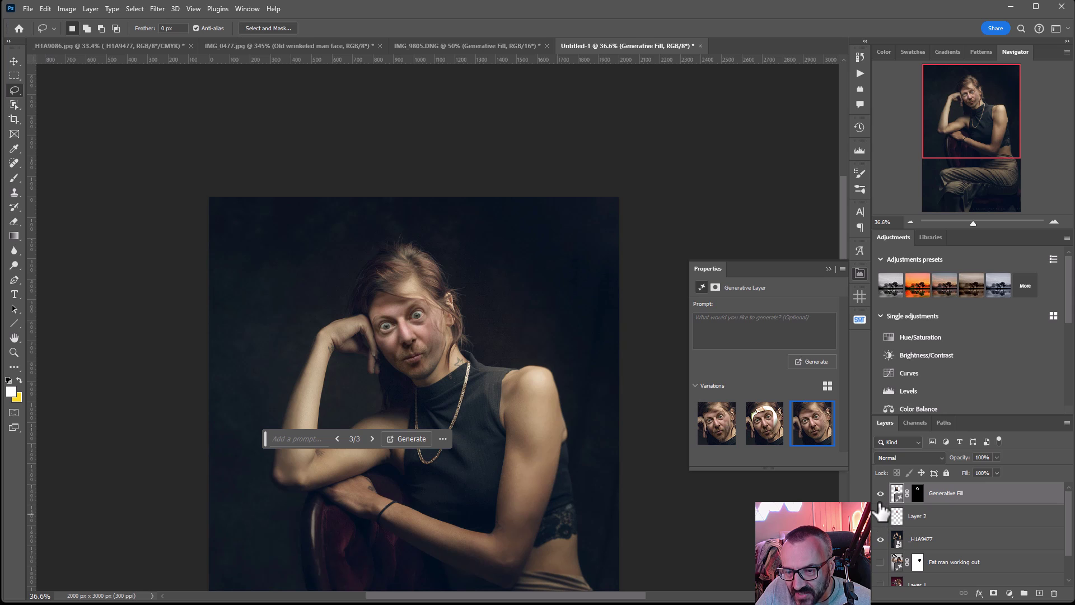
left_click(880, 493)
left_click(880, 493)
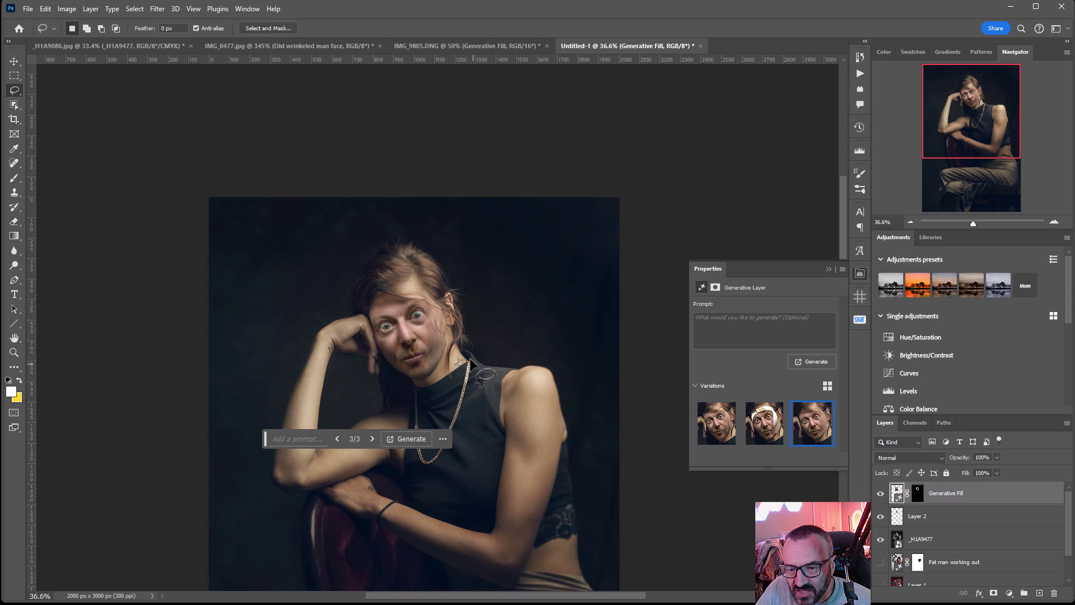
Examine the blended face up close with Layer 2 shown and hidden, and check it within the whole portrait
scroll(487, 353, "up", 5)
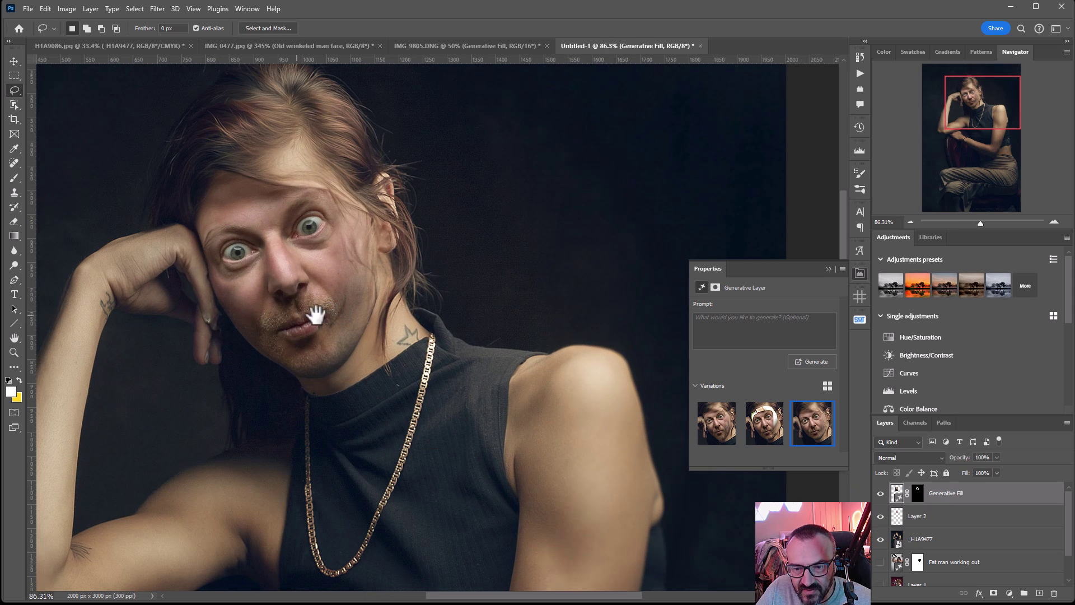
left_click_drag(307, 312, 359, 341)
scroll(455, 330, "up", 4)
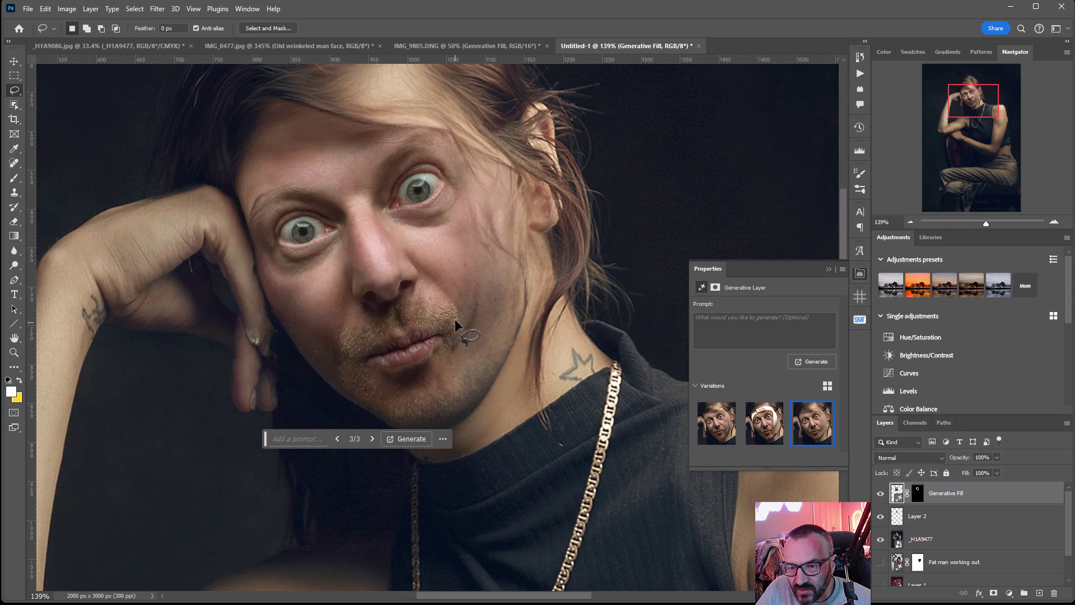
left_click_drag(487, 353, 499, 363)
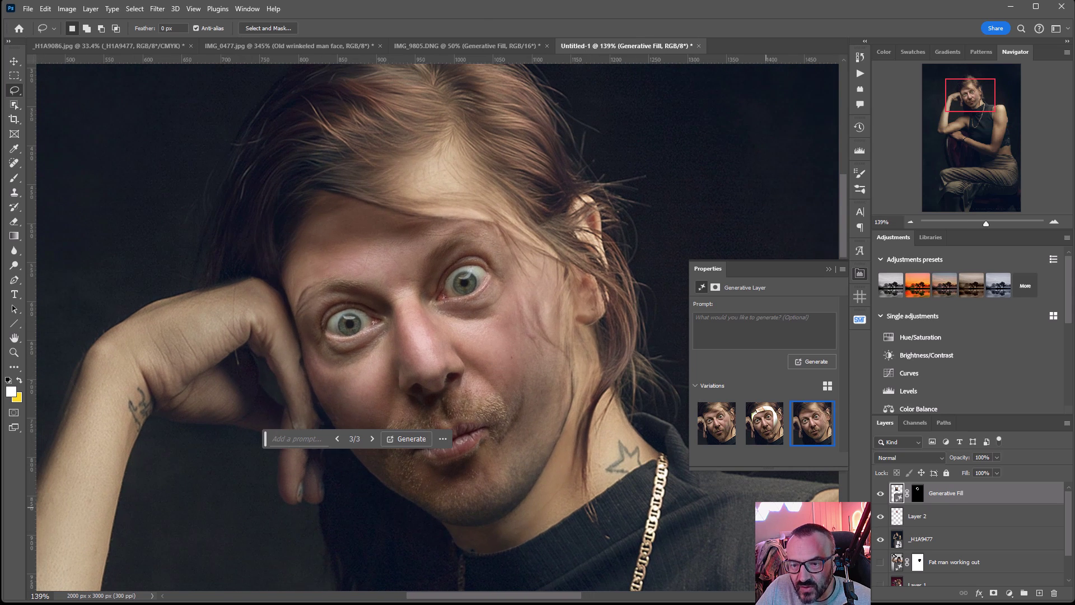
left_click_drag(880, 538, 882, 518)
left_click(880, 516)
left_click(880, 516)
left_click(881, 516)
left_click_drag(882, 529, 881, 516)
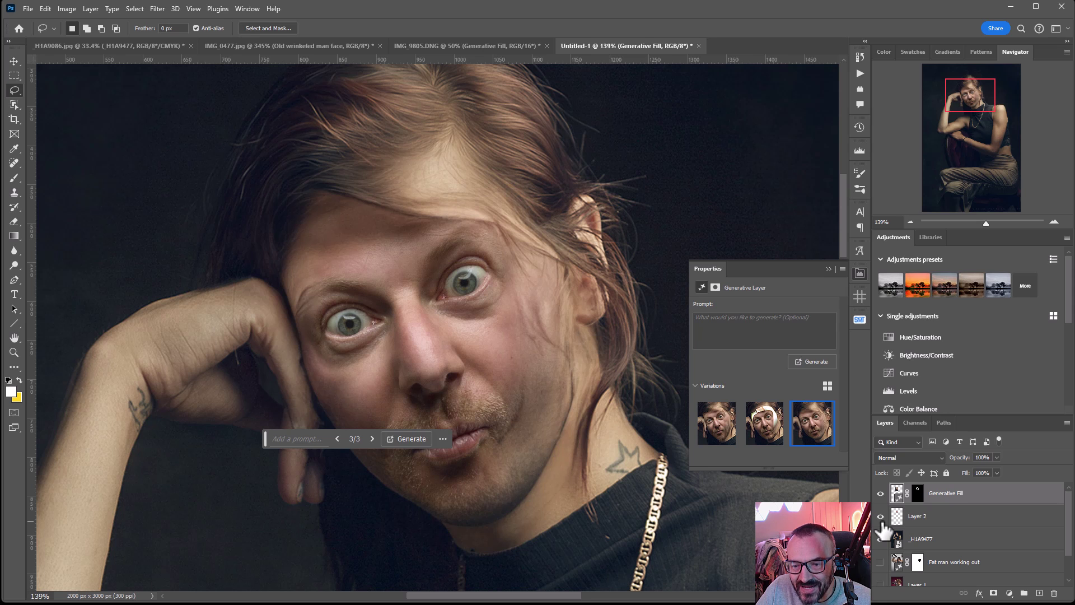
scroll(550, 404, "down", 3)
scroll(550, 404, "down", 4)
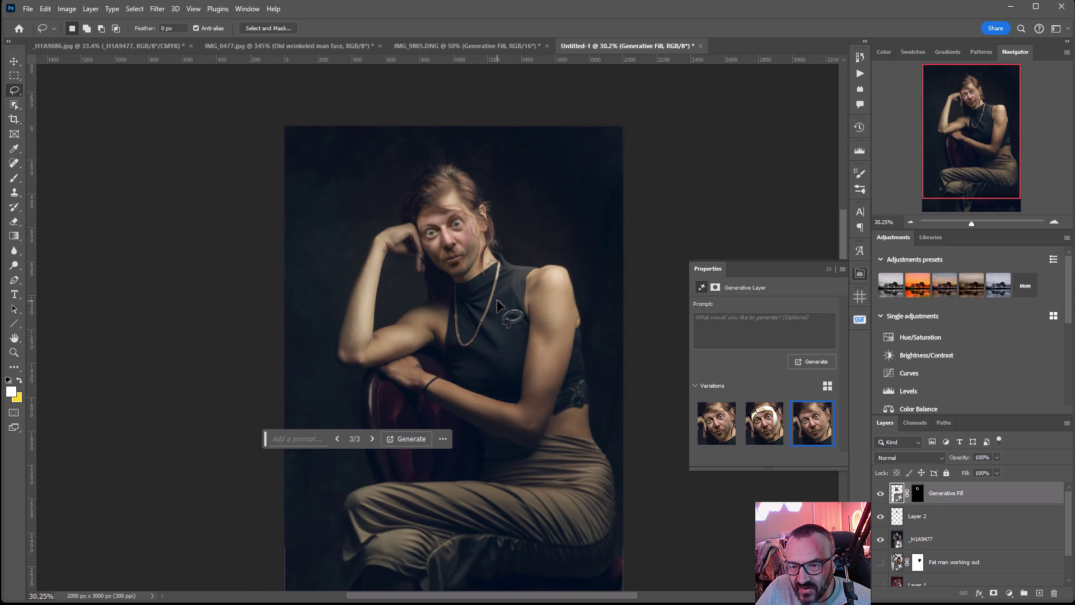
scroll(410, 238, "up", 1)
scroll(410, 238, "up", 3)
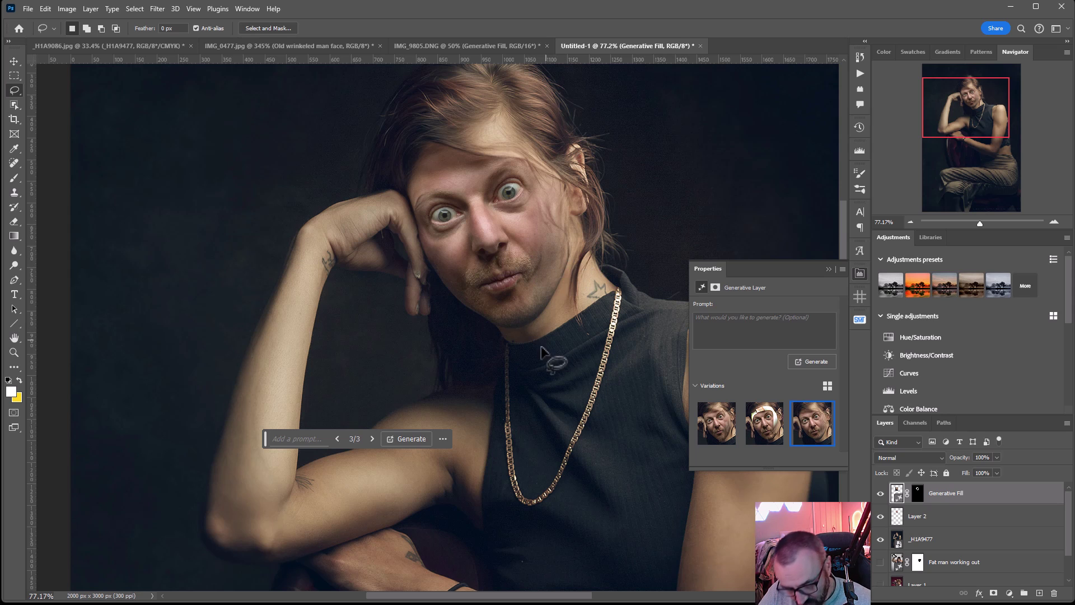
scroll(532, 319, "down", 3)
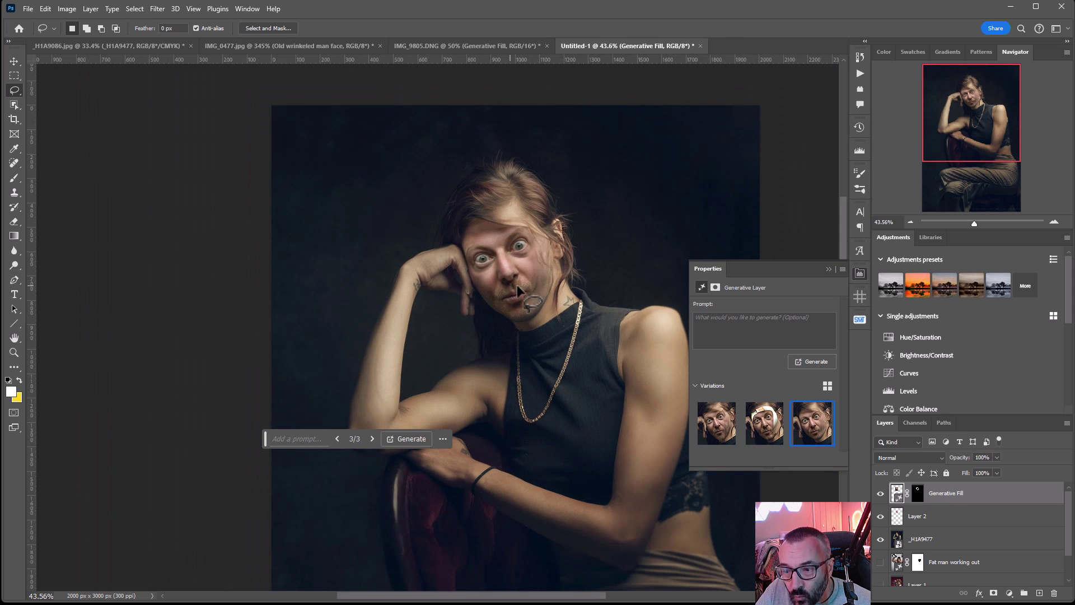
left_click_drag(600, 319, 490, 264)
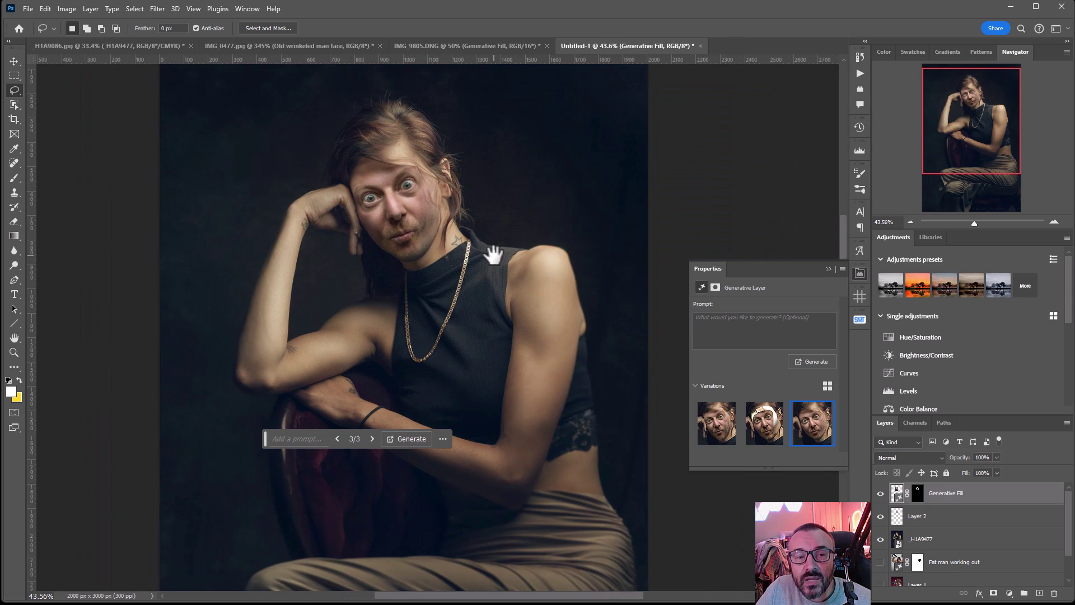
Hide the Generative Fill, Layer 2 and _H1A9477 layers, and show and select Layer 1 with the man's photo
left_click_drag(888, 500, 881, 542)
scroll(938, 523, "down", 1)
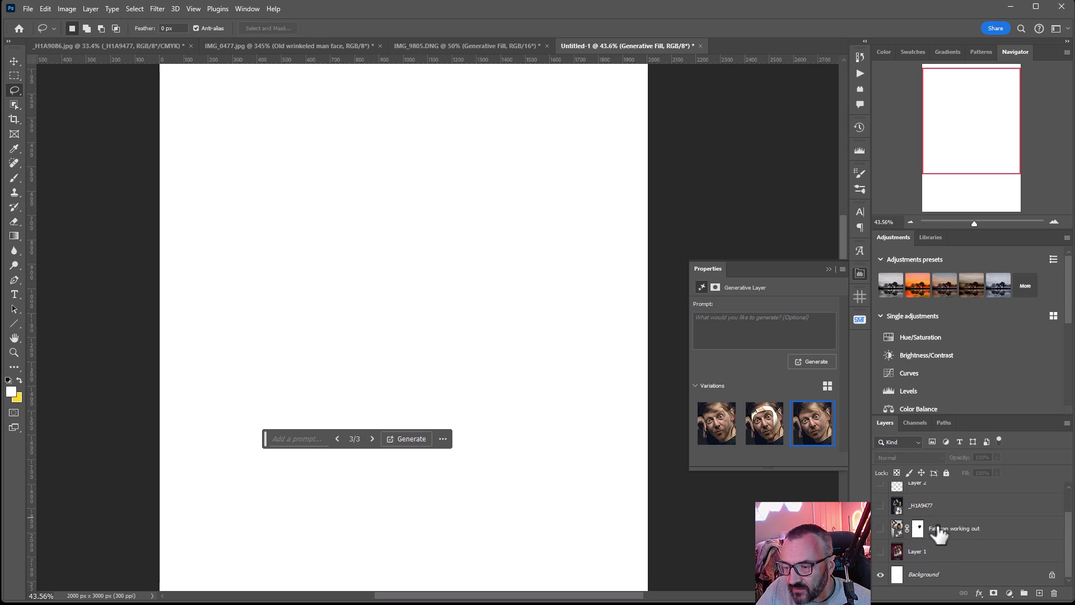
left_click(880, 551)
left_click(918, 551)
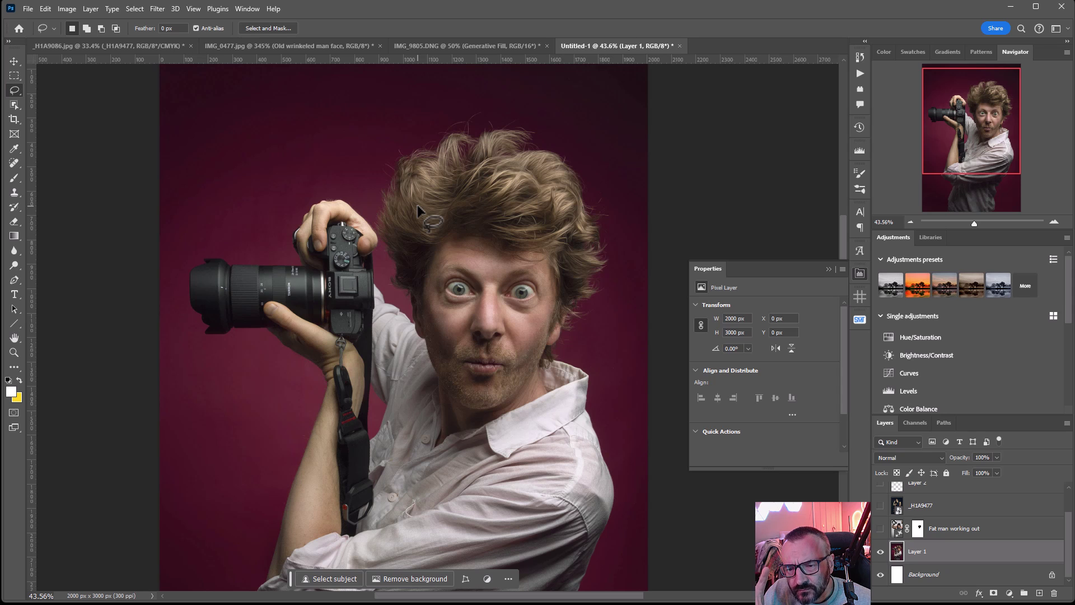
Lasso loosely around the man's head and hair down to the collar, and feather the selection by 10 pixels
mouse_move(507, 104)
left_mouse_down()
mouse_move(428, 120)
mouse_move(374, 163)
mouse_move(369, 186)
mouse_move(420, 372)
mouse_move(448, 418)
mouse_move(494, 419)
mouse_move(544, 398)
mouse_move(616, 272)
mouse_move(616, 201)
mouse_move(598, 169)
mouse_move(570, 132)
mouse_move(501, 109)
left_mouse_up()
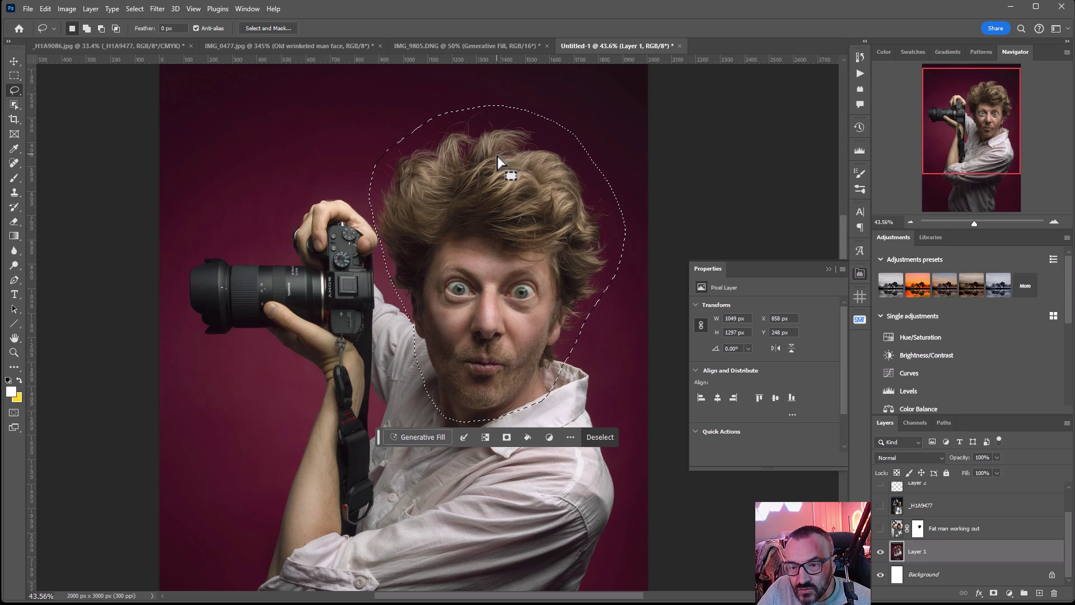
left_click(161, 9)
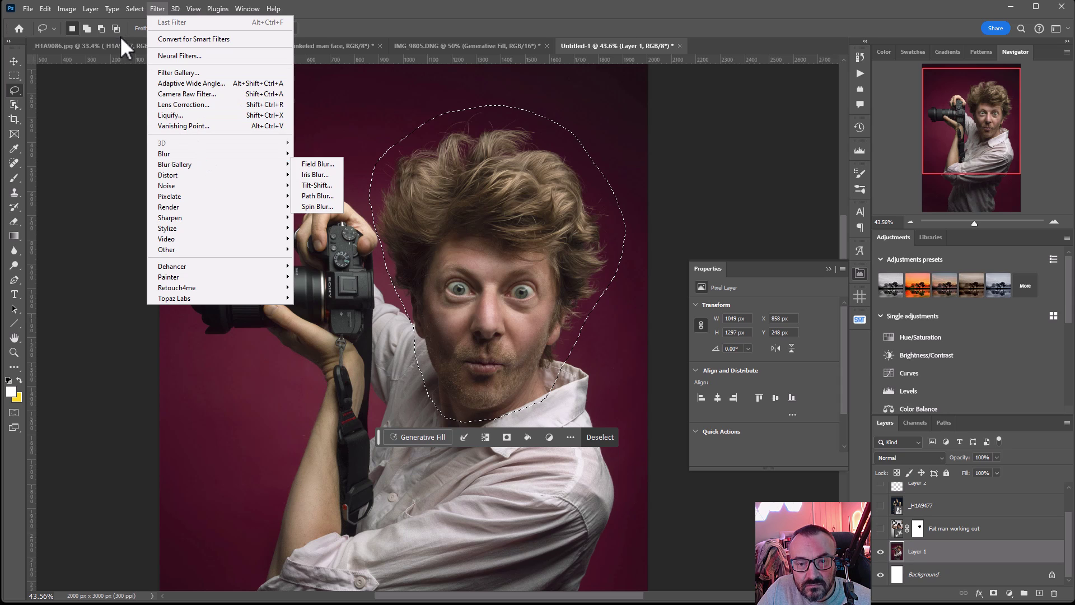
mouse_move(134, 9)
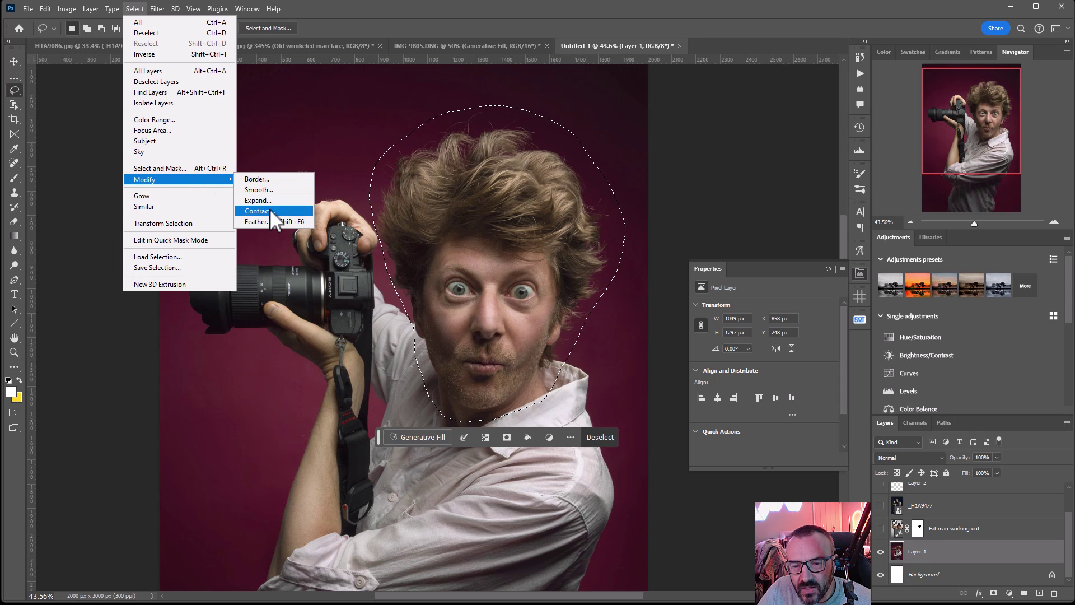
left_click(271, 226)
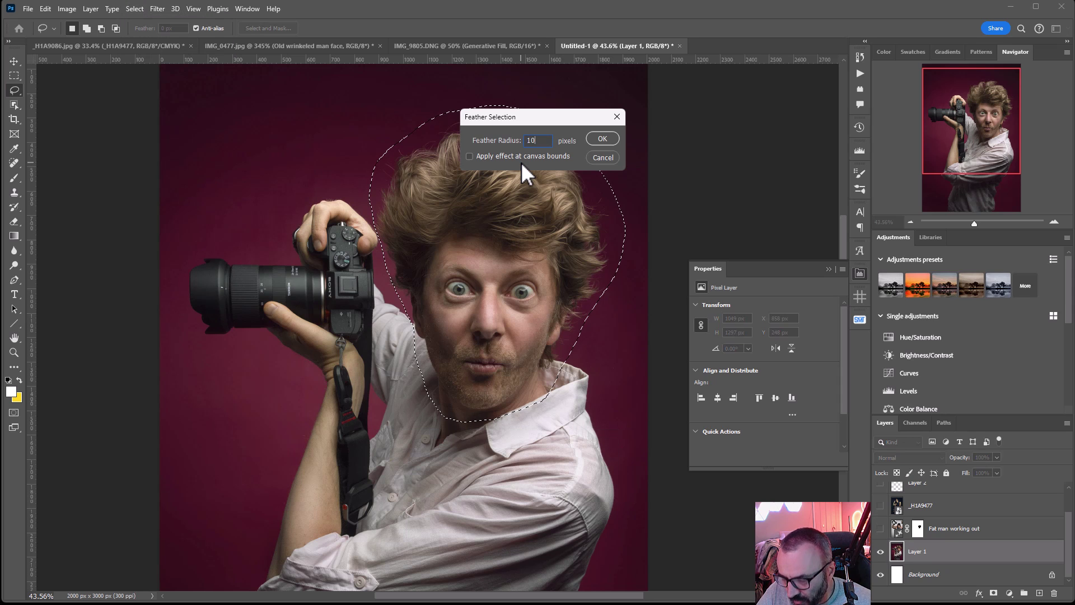
left_click(593, 138)
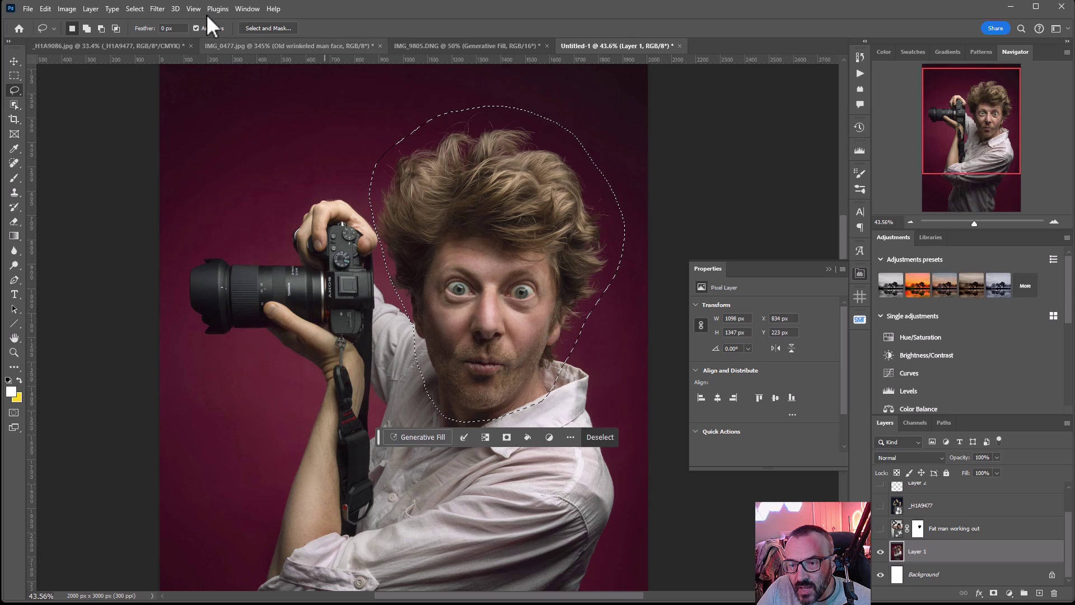
Invert the head selection and run Generative Fill on the surroundings with the prompt "Fat man working out"
left_click(134, 9)
left_click(145, 51)
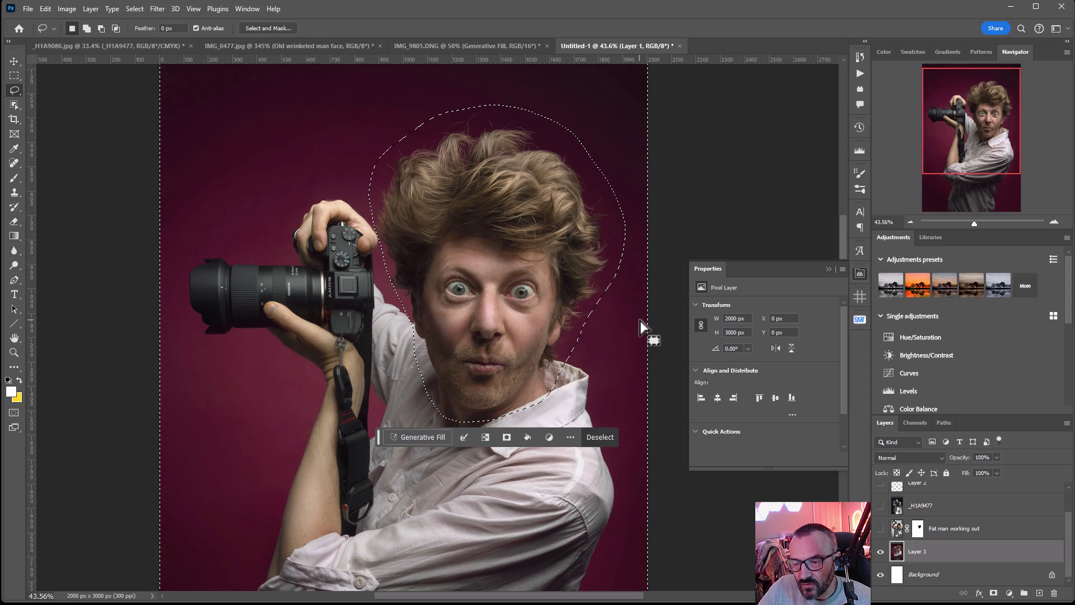
left_click(435, 439)
type("Fat man ")
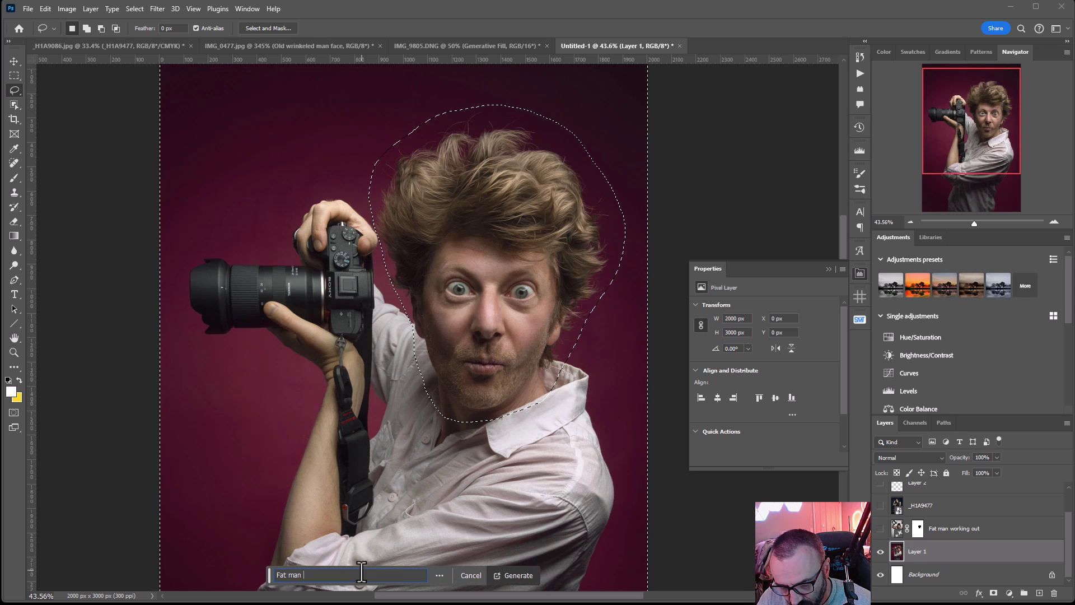
type("working out")
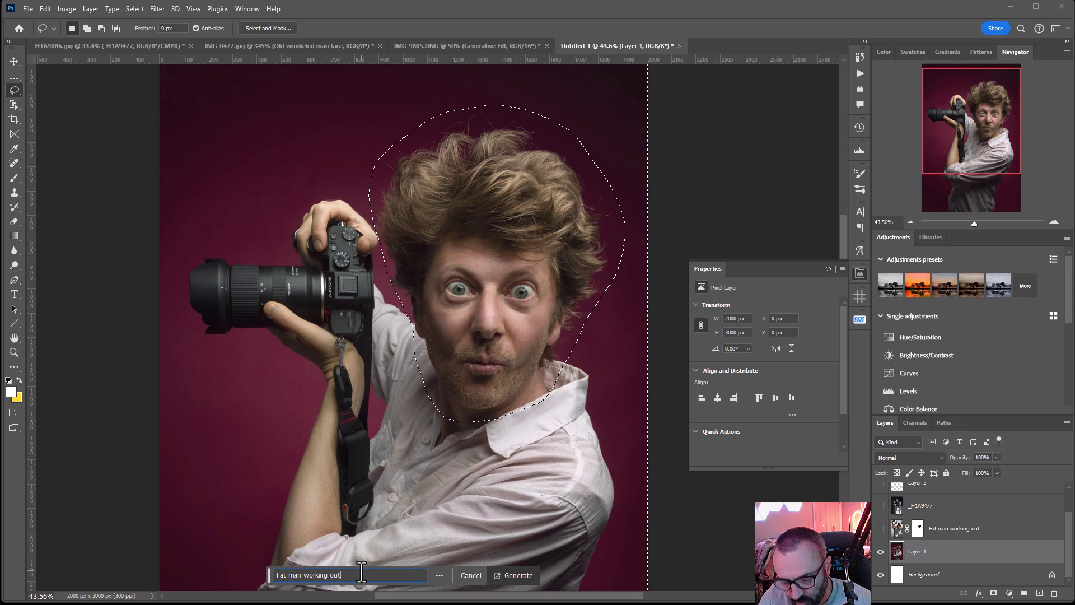
left_click(534, 574)
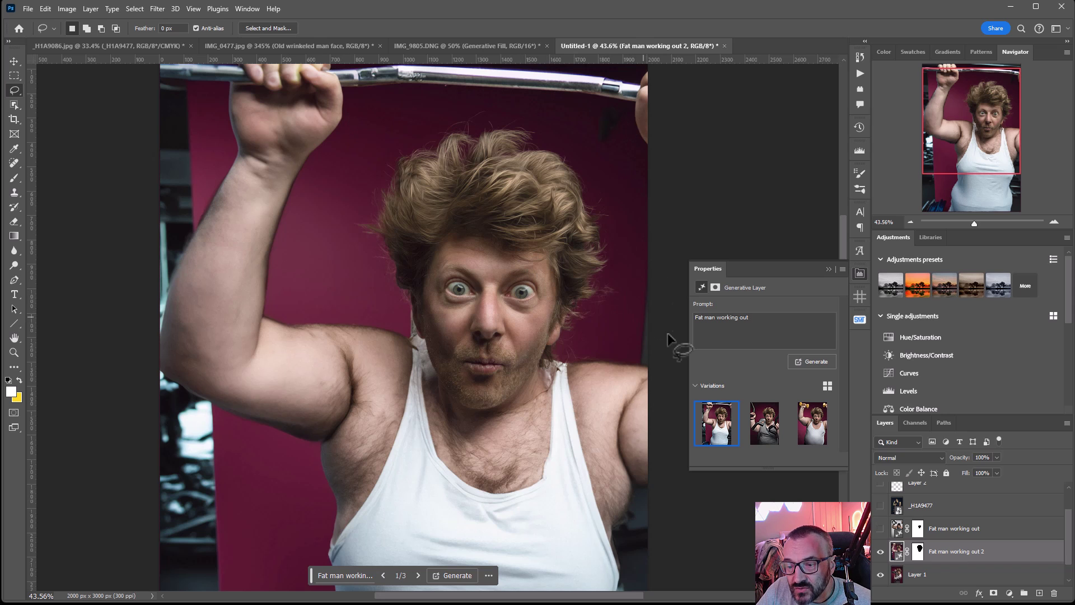
Preview the second and third variations of the generated body, and compare the third with the original photo
left_click(764, 436)
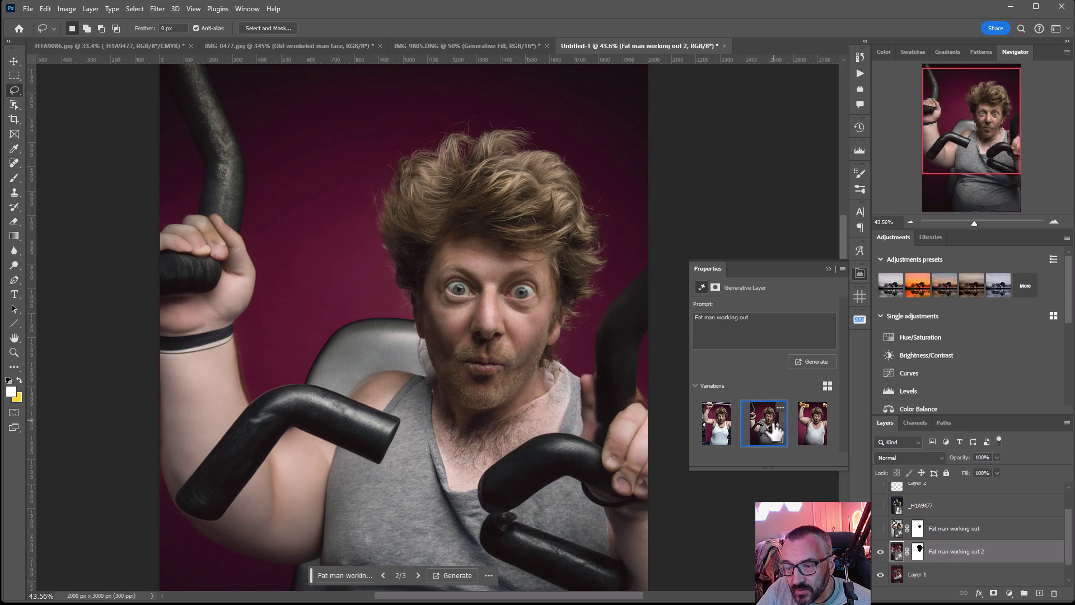
left_click(813, 442)
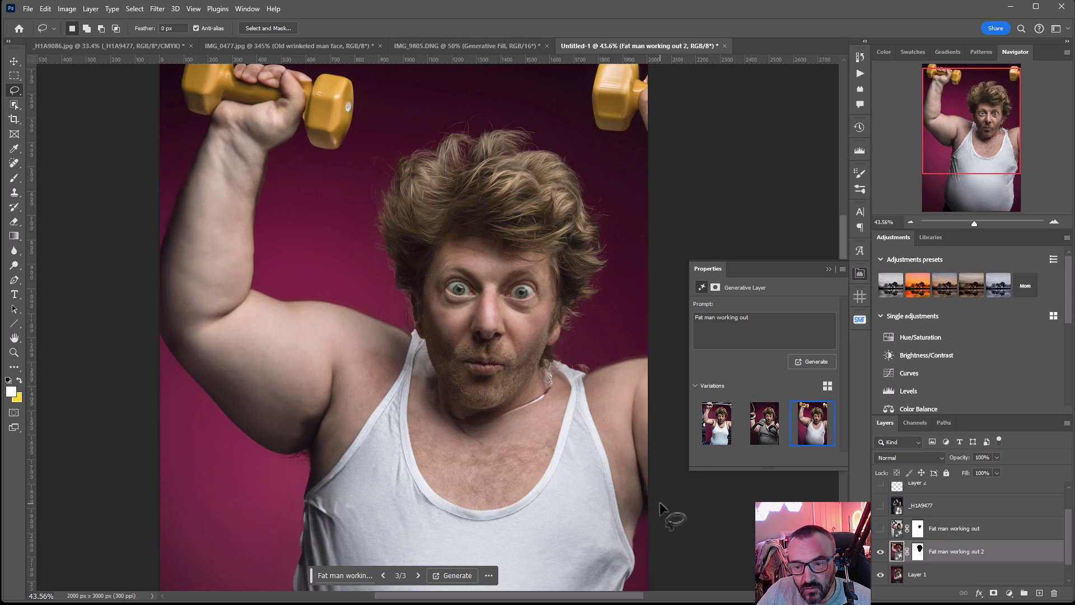
left_click(880, 551)
left_click(881, 552)
left_click(881, 552)
scroll(536, 411, "down", 3)
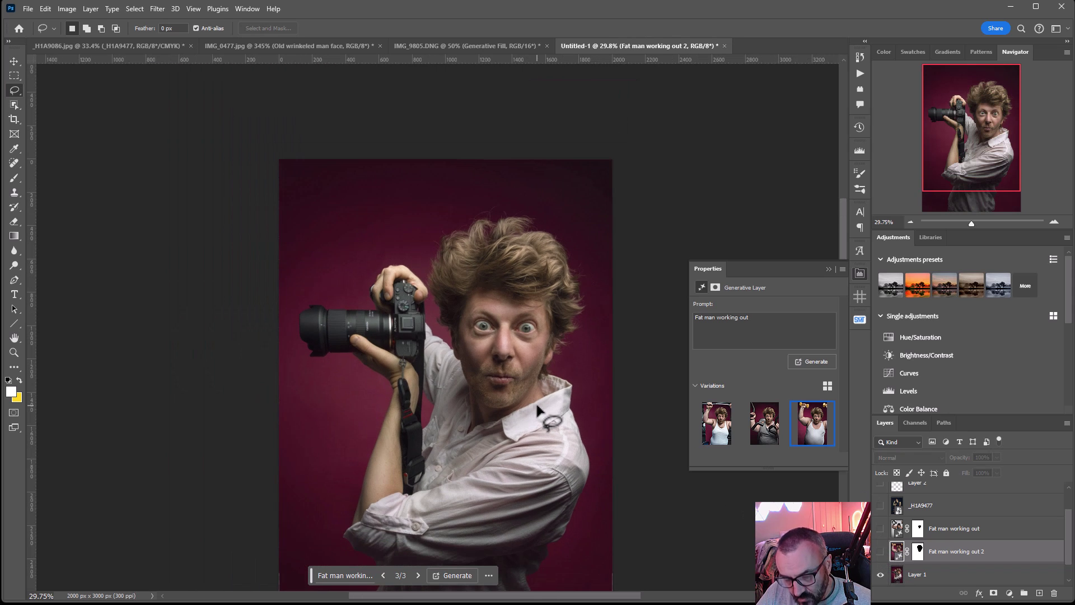
left_click_drag(630, 506, 618, 414)
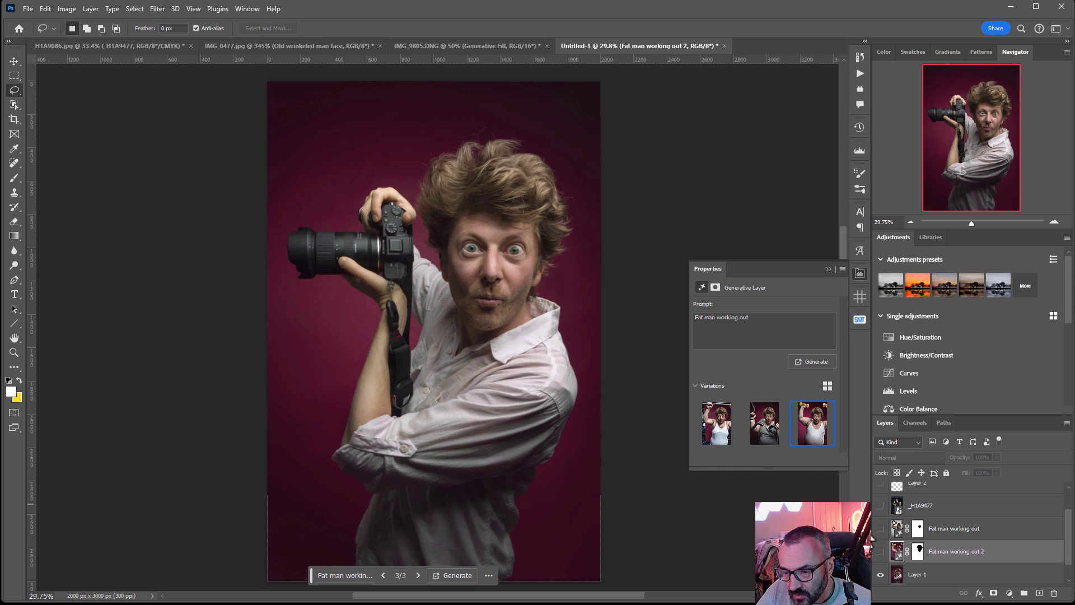
left_click(881, 552)
left_click(880, 551)
left_click(881, 551)
left_click(881, 552)
left_click(881, 551)
left_click(880, 551)
left_click(881, 552)
left_click(880, 551)
left_click(881, 552)
left_click(881, 551)
left_click(880, 552)
Choose the first variation of the generated body, hide the Fat man working out 2 layer, and select Layer 1
left_click(704, 438)
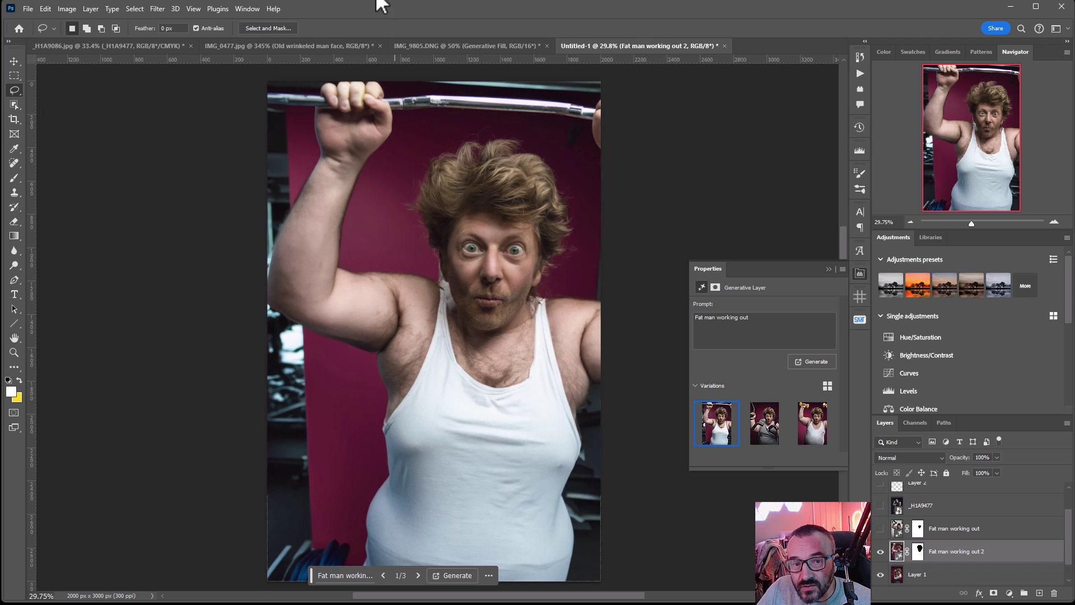
left_click(881, 551)
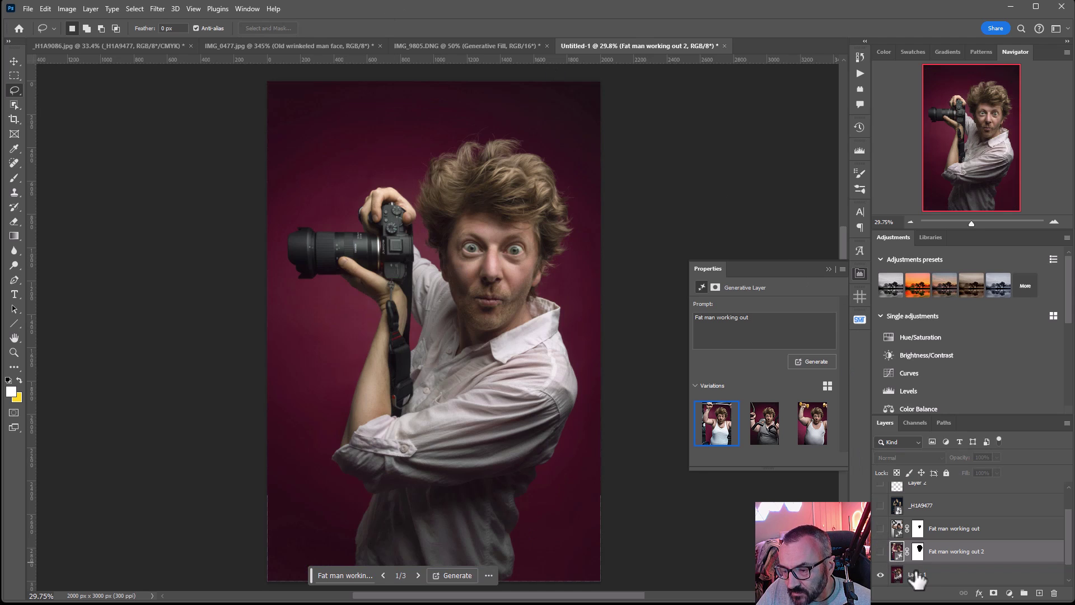
left_click(918, 574)
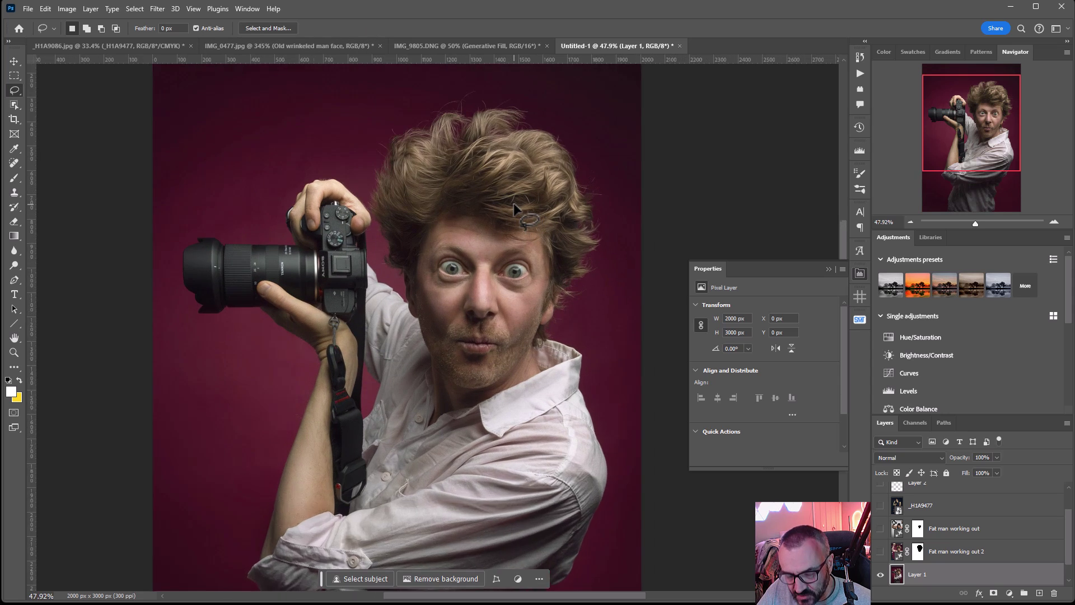
scroll(503, 180, "up", 3)
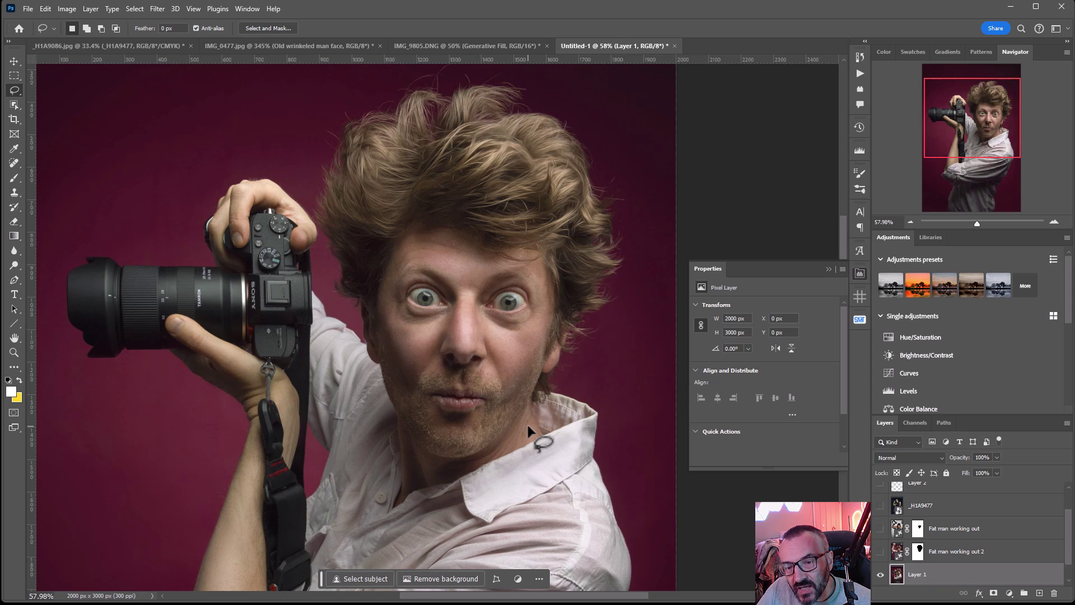
Select the whole man in the photo on Layer 1 with the Object Selection tool
left_click(14, 105)
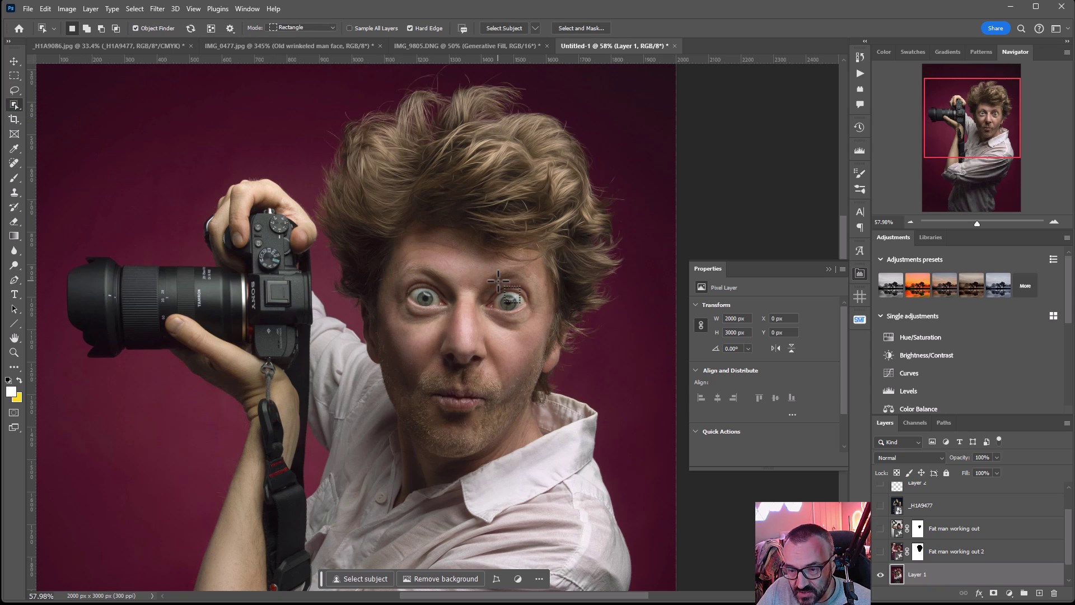
scroll(498, 280, "down", 5)
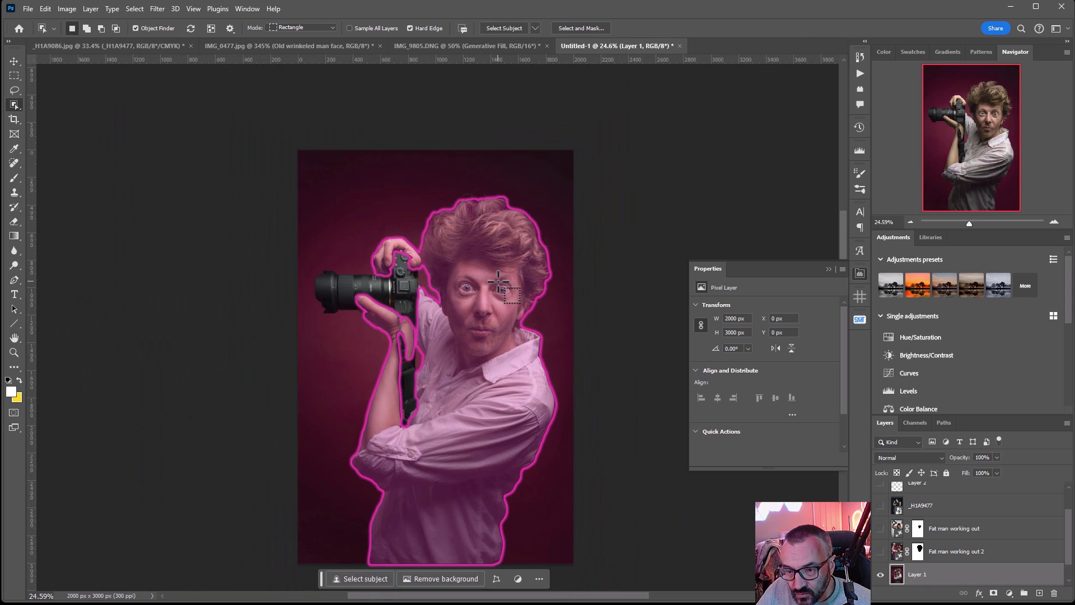
left_click(498, 280)
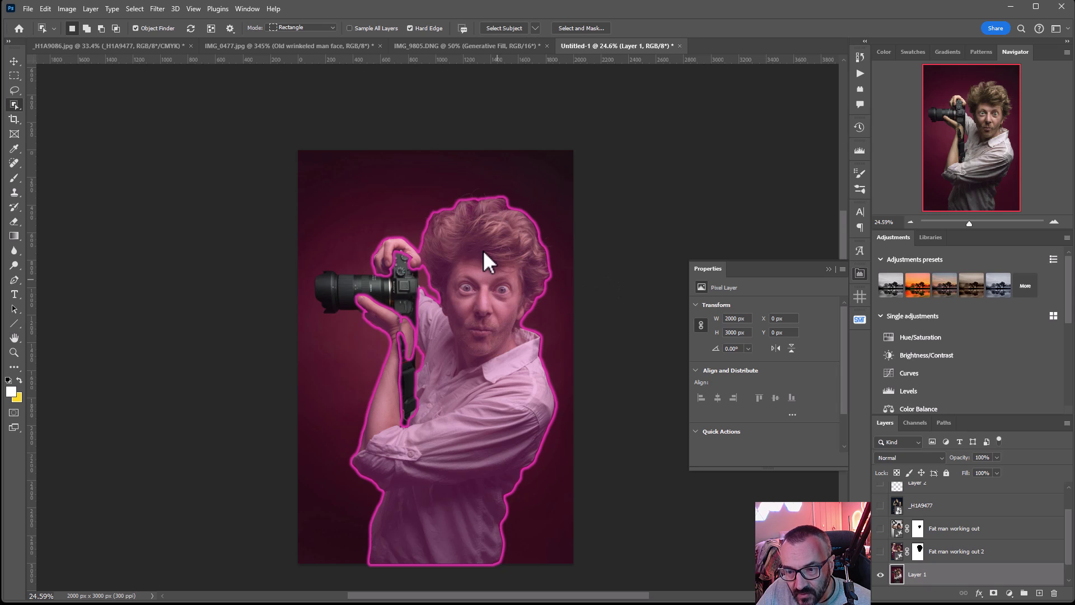
left_click(483, 267)
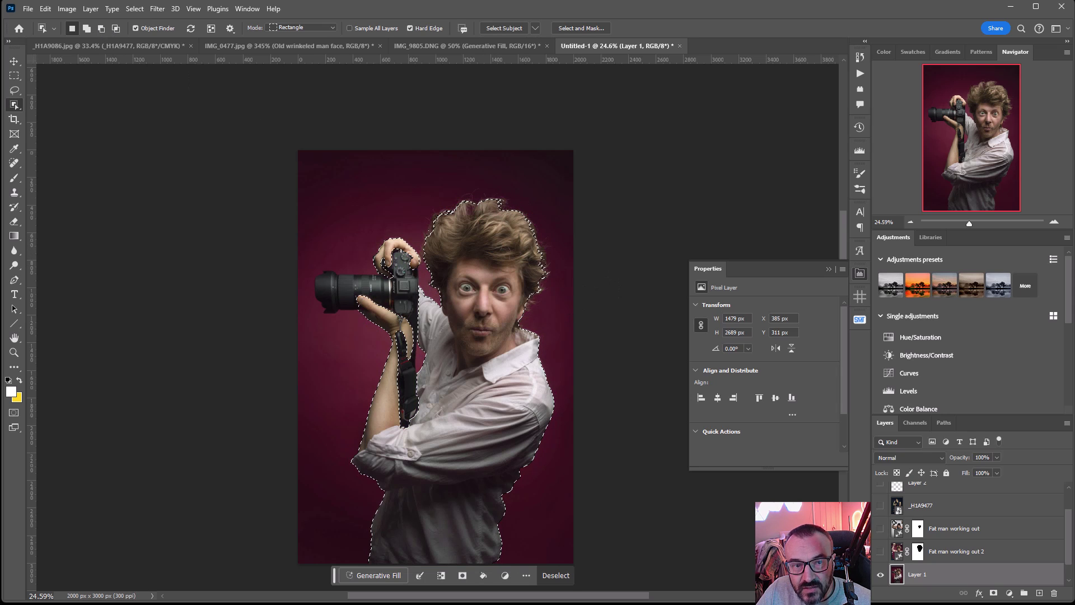
Subtract the hands, arms and body from the selection with the Lasso tool, leaving only the head and hair
left_click(15, 90)
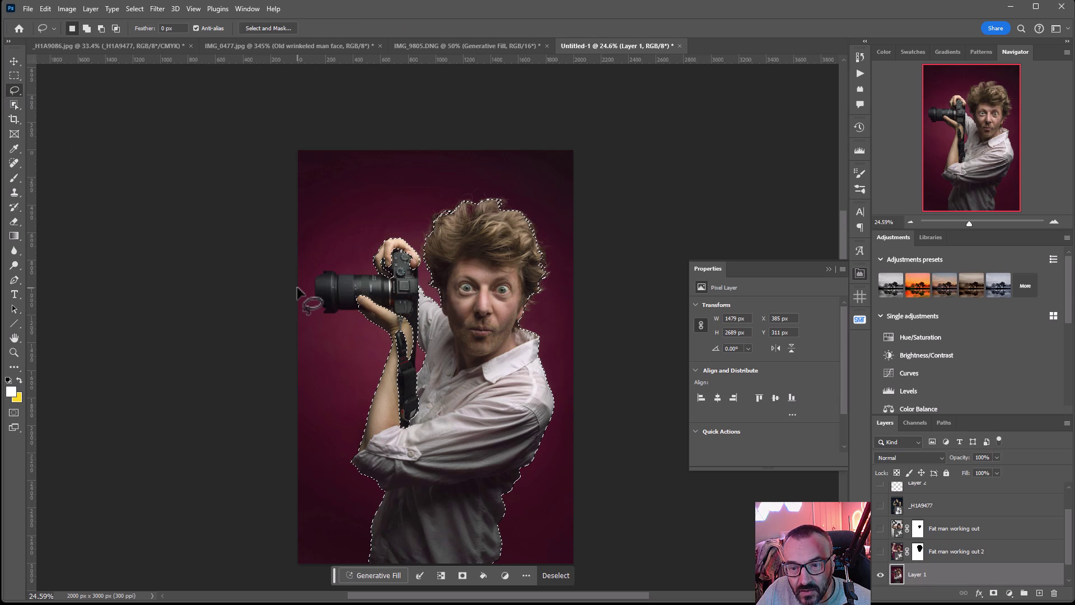
mouse_move(365, 222)
left_mouse_down()
mouse_move(406, 235)
mouse_move(424, 302)
left_mouse_up()
mouse_move(423, 252)
left_mouse_down()
mouse_move(448, 288)
mouse_move(413, 250)
mouse_move(422, 253)
left_mouse_up()
mouse_move(331, 282)
left_mouse_down()
mouse_move(407, 298)
mouse_move(415, 280)
mouse_move(464, 357)
mouse_move(493, 358)
mouse_move(532, 325)
mouse_move(571, 383)
mouse_move(570, 497)
mouse_move(544, 580)
mouse_move(467, 582)
mouse_move(348, 533)
mouse_move(295, 421)
mouse_move(324, 336)
left_mouse_up()
mouse_move(366, 534)
left_mouse_down()
mouse_move(359, 588)
mouse_move(410, 584)
mouse_move(367, 537)
left_mouse_up()
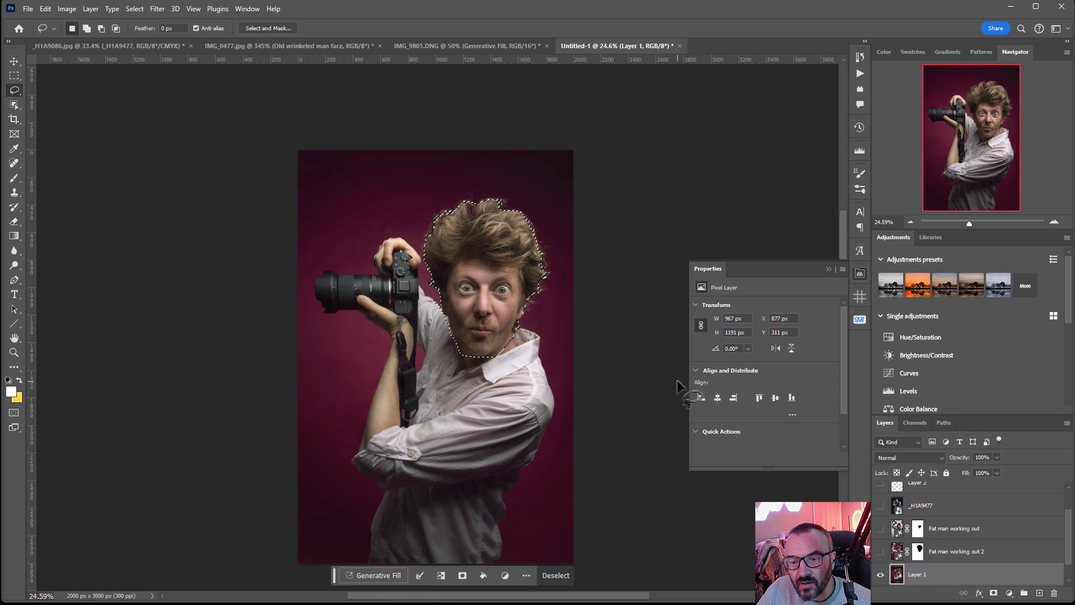
Run Generative Fill on the head selection with the prompt "fat man working out" and advance to the third variation
left_click(380, 580)
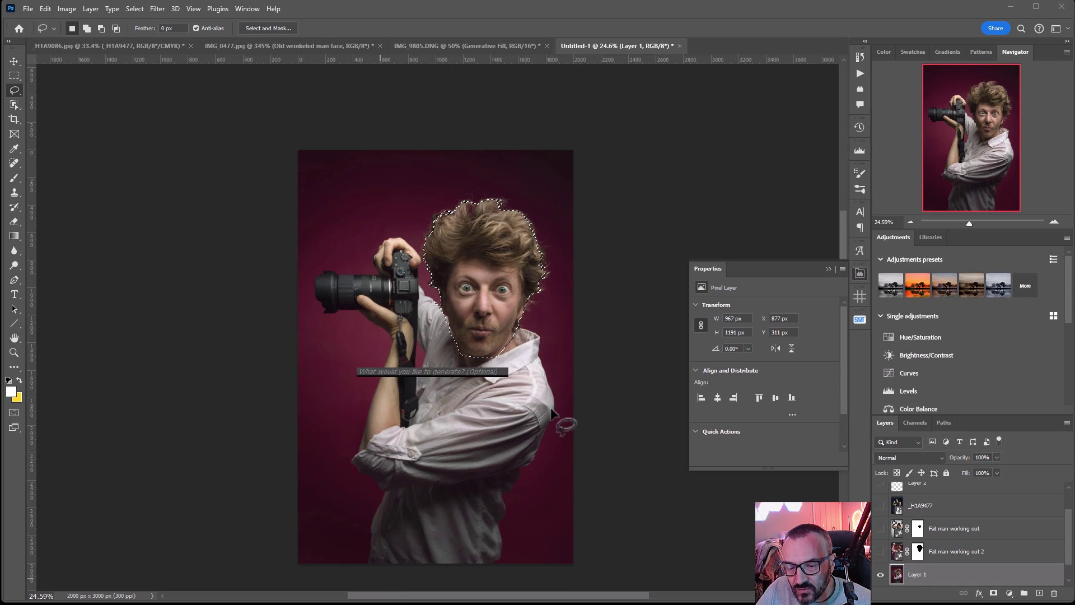
type("fat man working out")
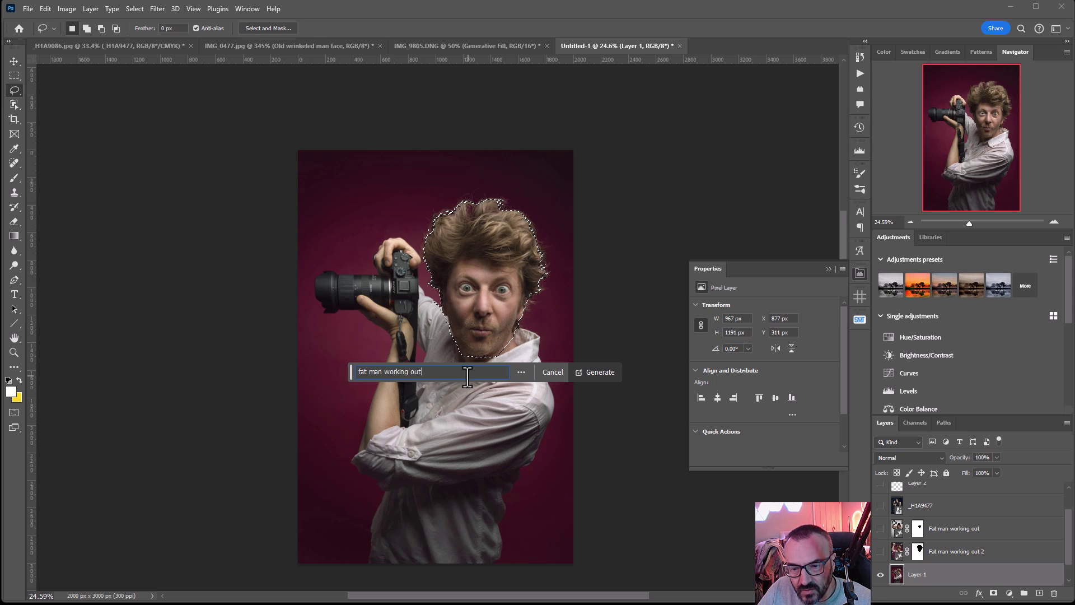
left_click(614, 374)
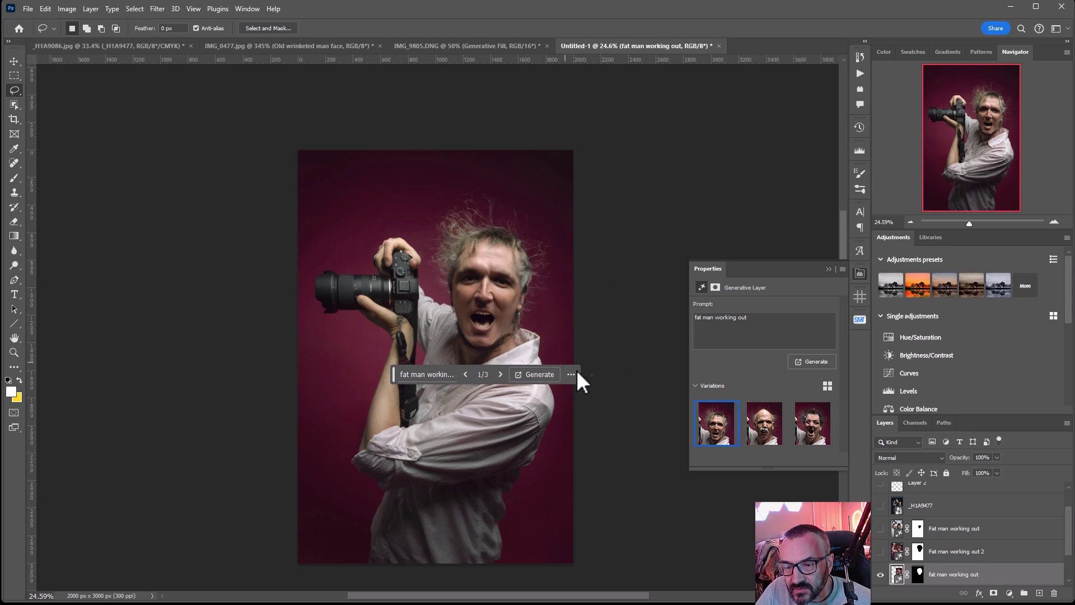
left_click(499, 371)
left_click(499, 372)
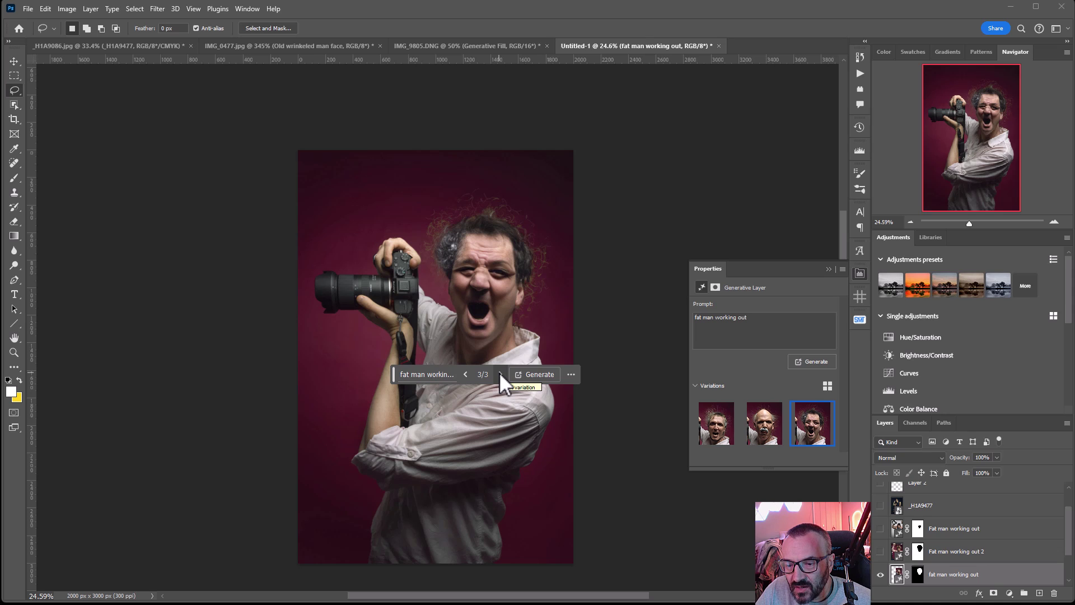
Load the new fat man working out layer's mask as a selection, hide that layer, and select Layer 1
scroll(967, 511, "down", 1)
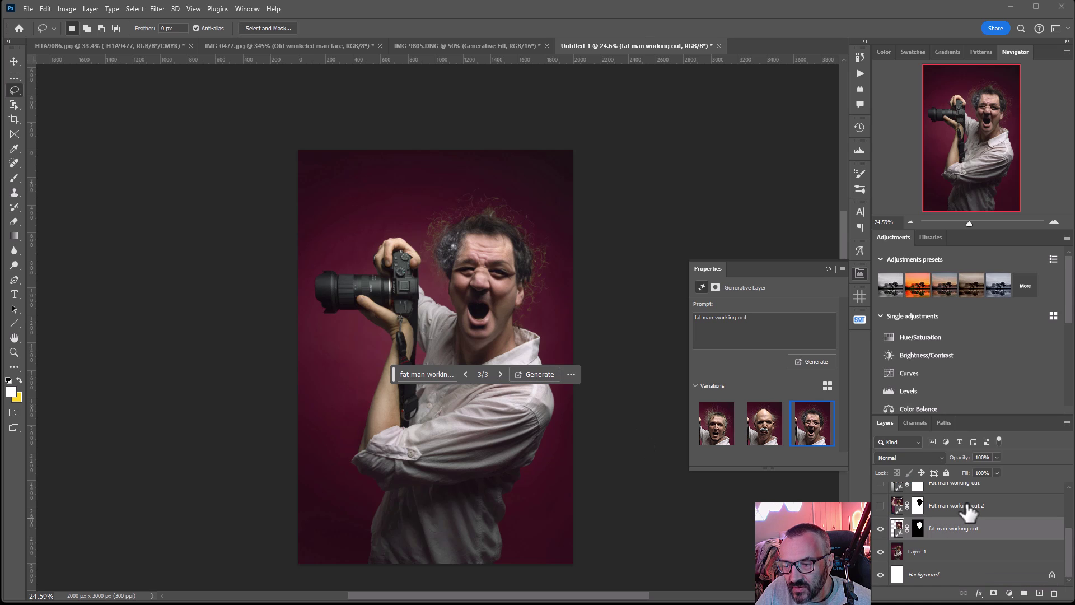
left_click(918, 528, "ctrl")
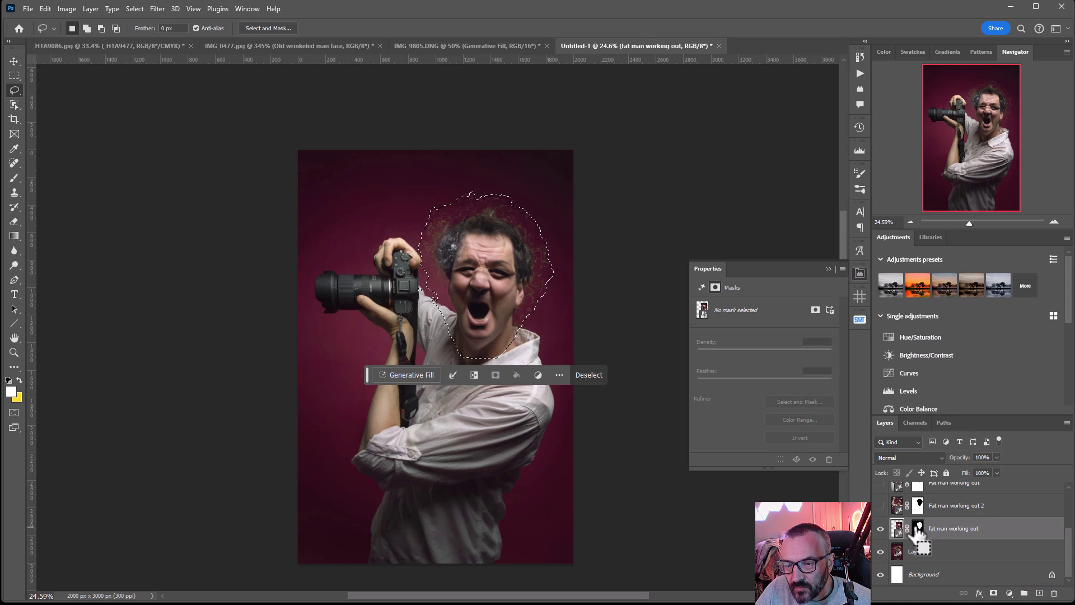
left_click(880, 528)
left_click(931, 555)
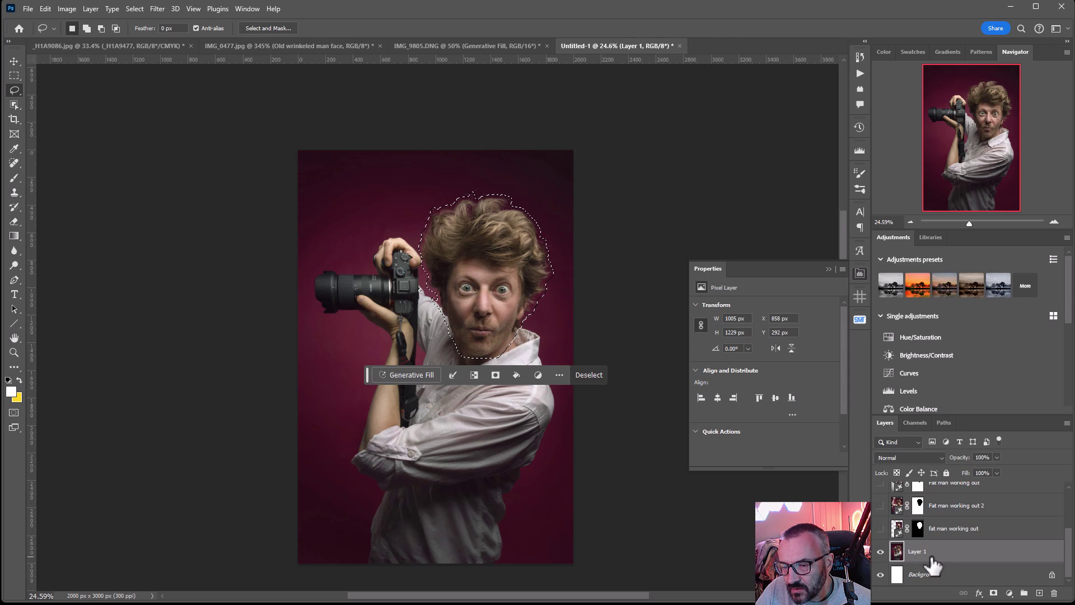
Invert the head selection and generate new surroundings on Layer 1 with the prompt "Fat man working out"
left_click(136, 9)
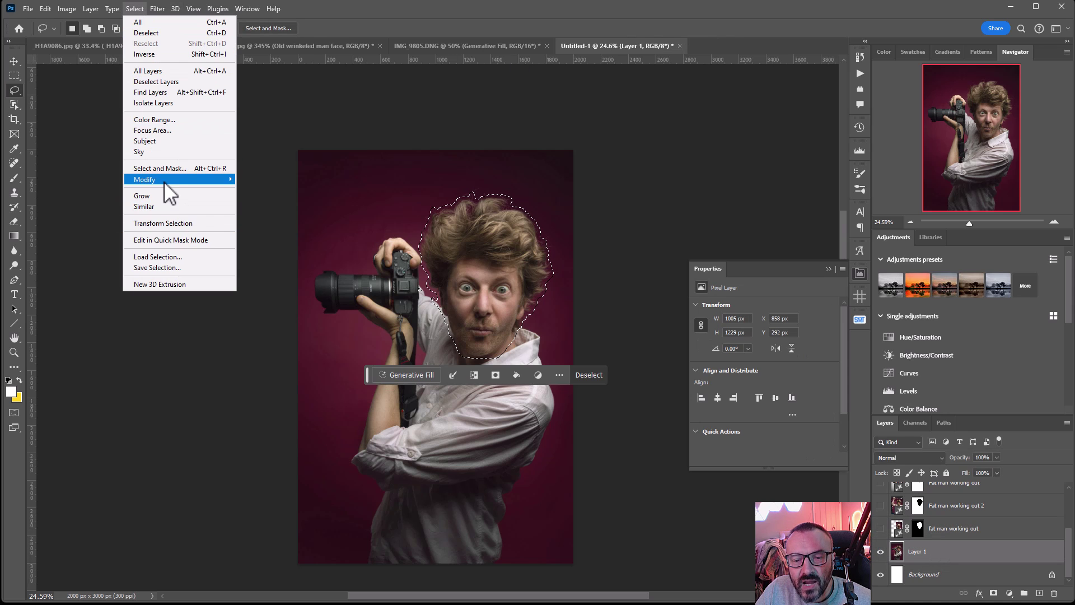
left_click(151, 55)
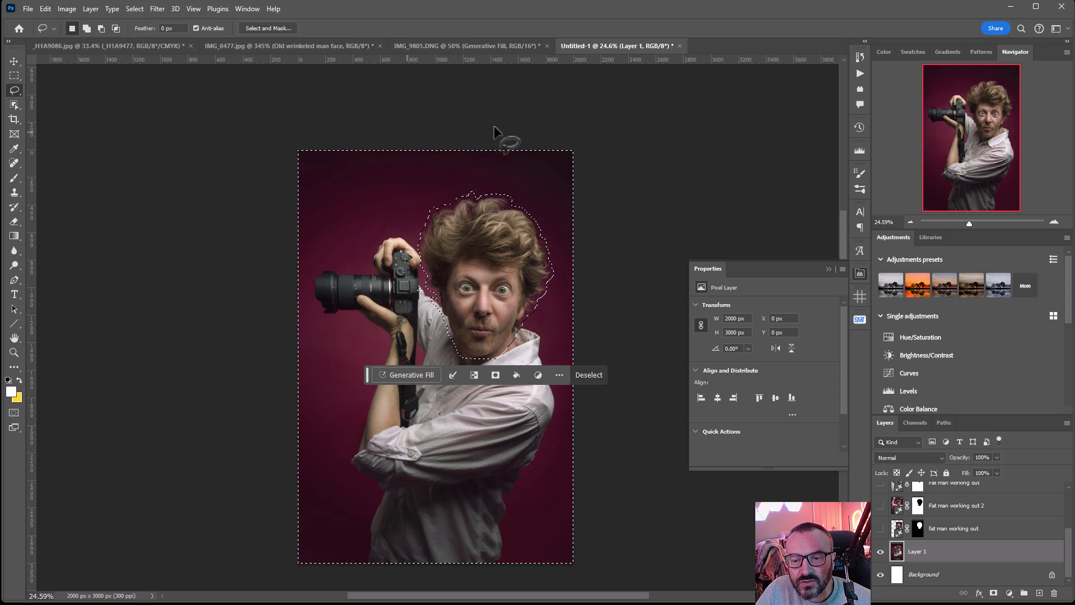
left_click(408, 374)
type("Fat man w")
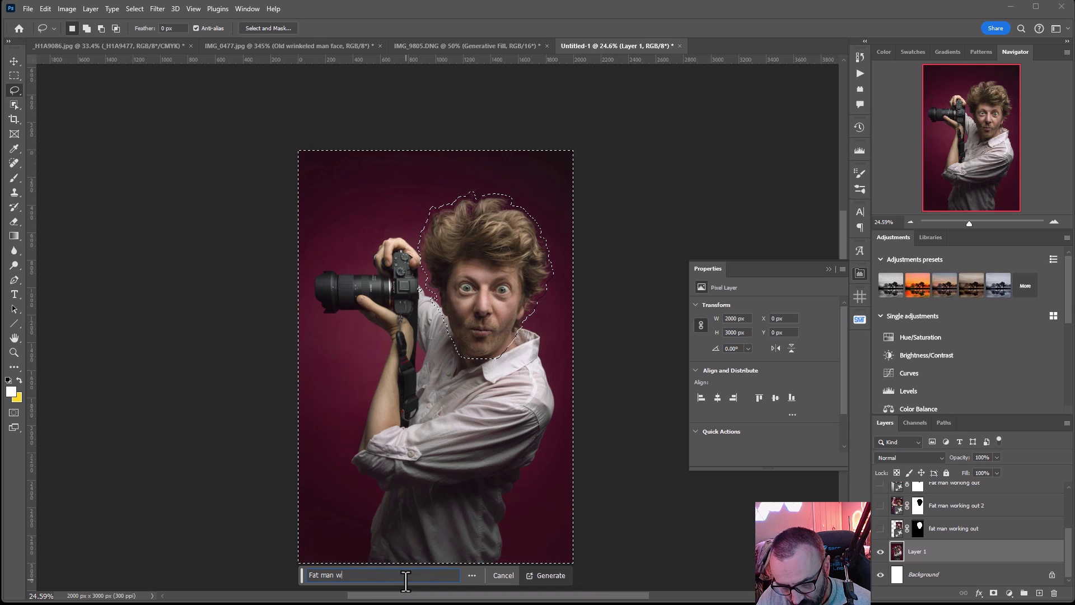
type("orking out")
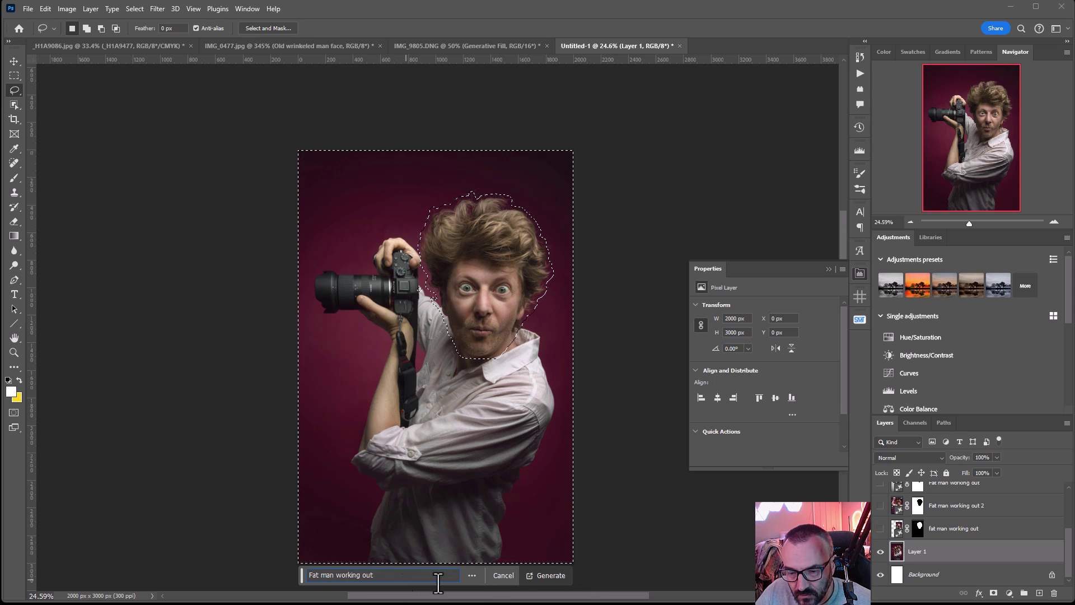
left_click(547, 574)
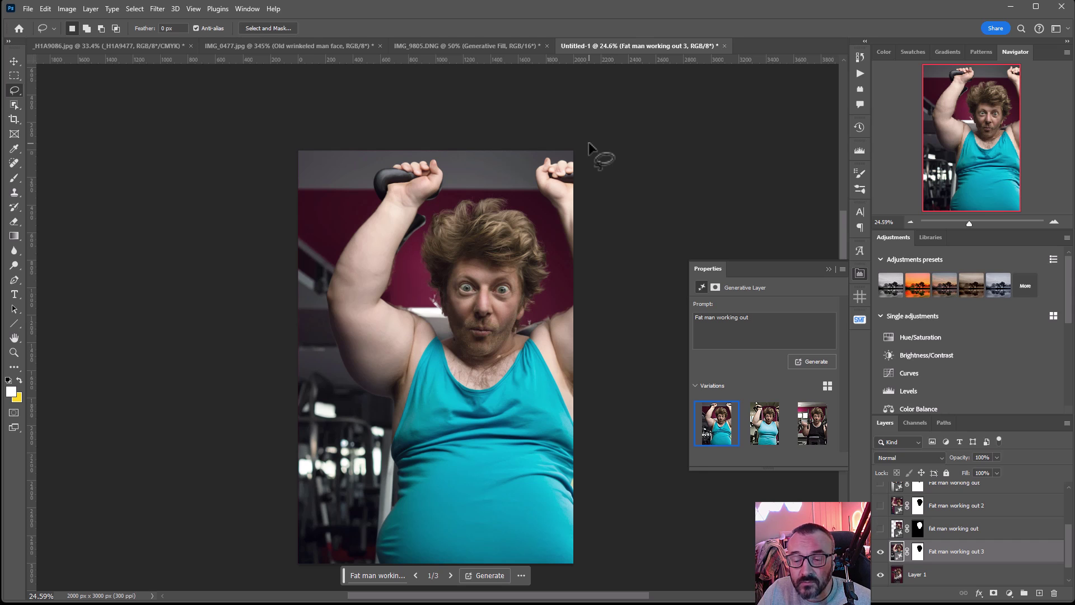
Compare the second and third variations of the Fat man working out 3 layer, and return to the first
left_click(807, 435)
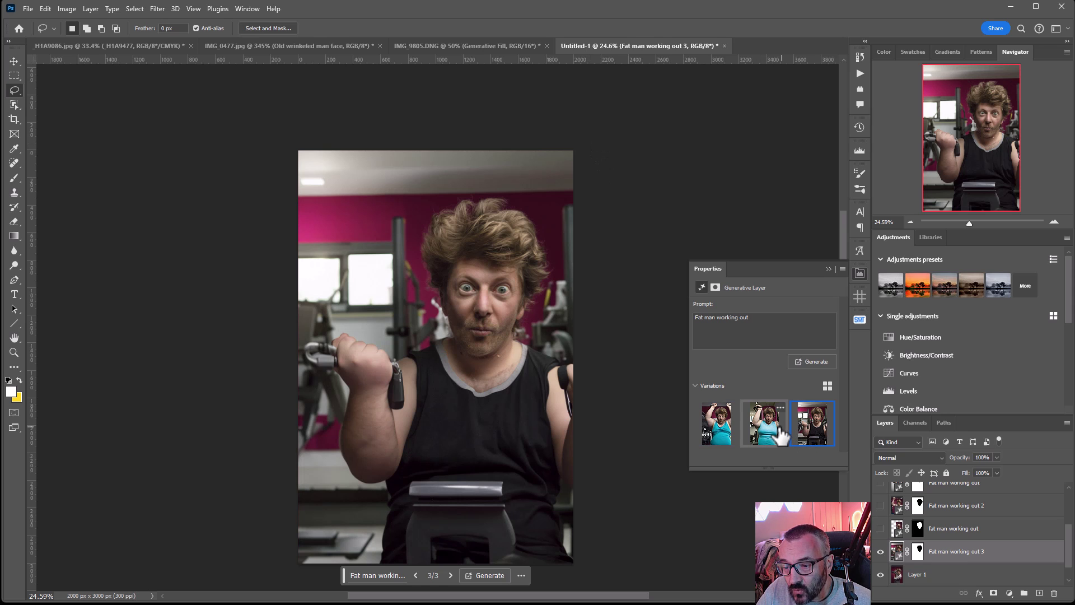
left_click(778, 431)
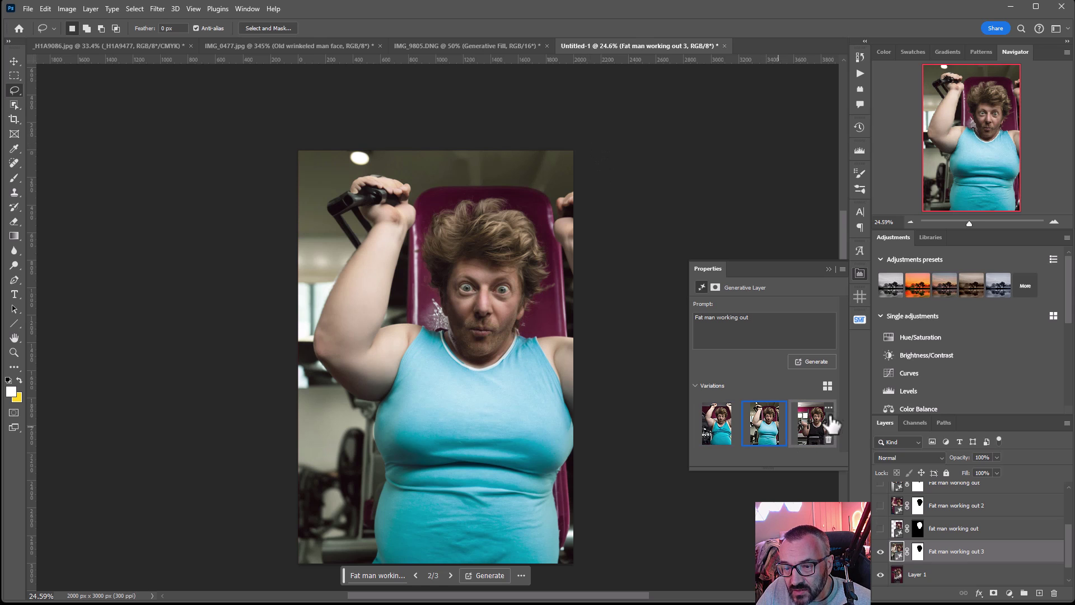
left_click(826, 431)
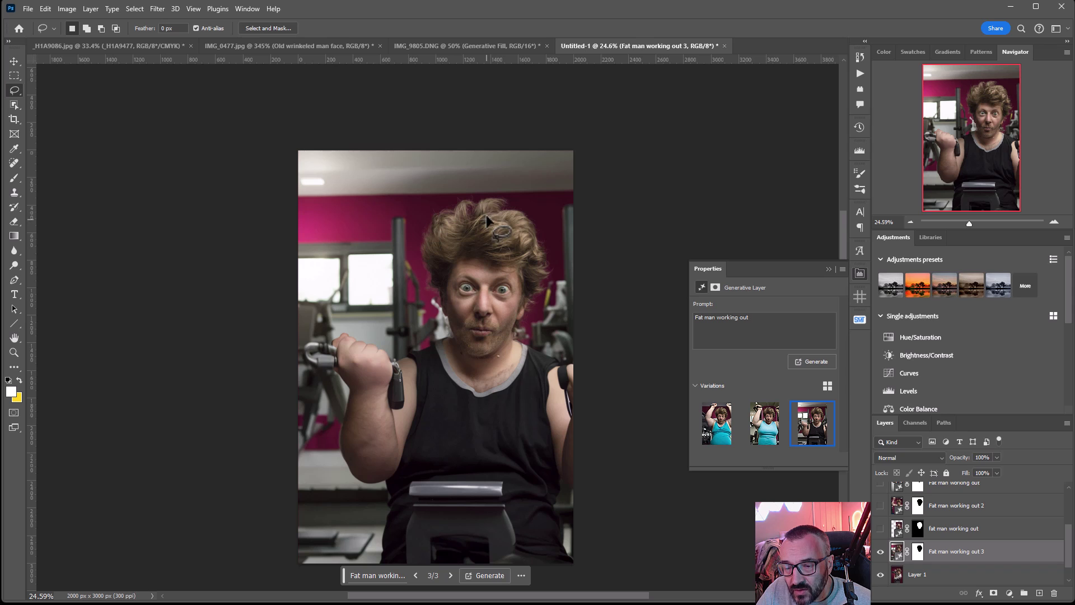
left_click(770, 424)
left_click(716, 424)
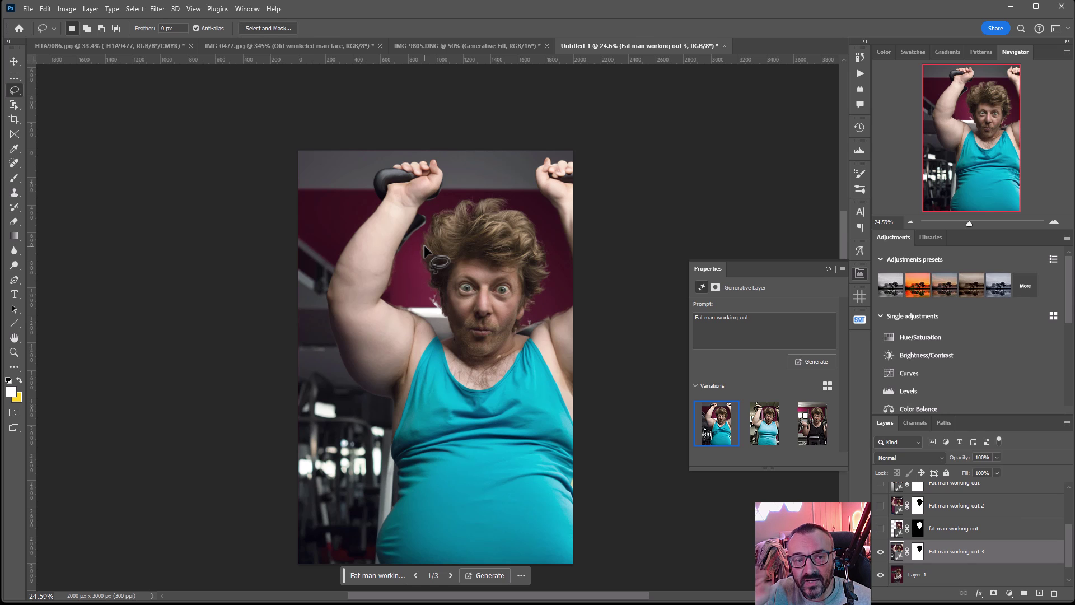
Hide the Fat man working out 3 layer, inspect its mask, and load the mask as a selection
left_click(880, 551)
left_click(918, 553, "alt")
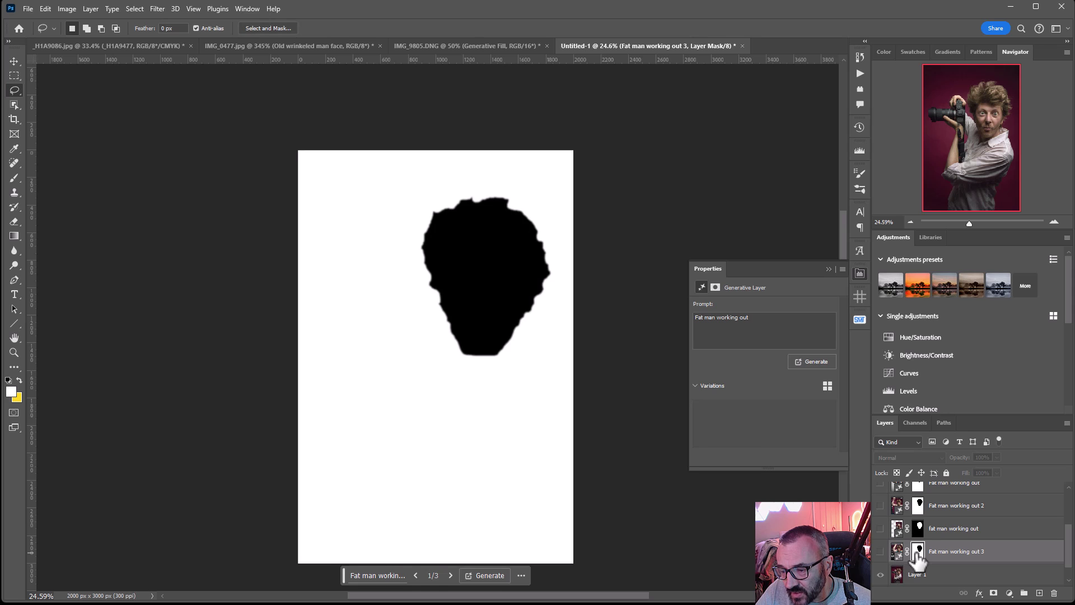
left_click(919, 552, "alt")
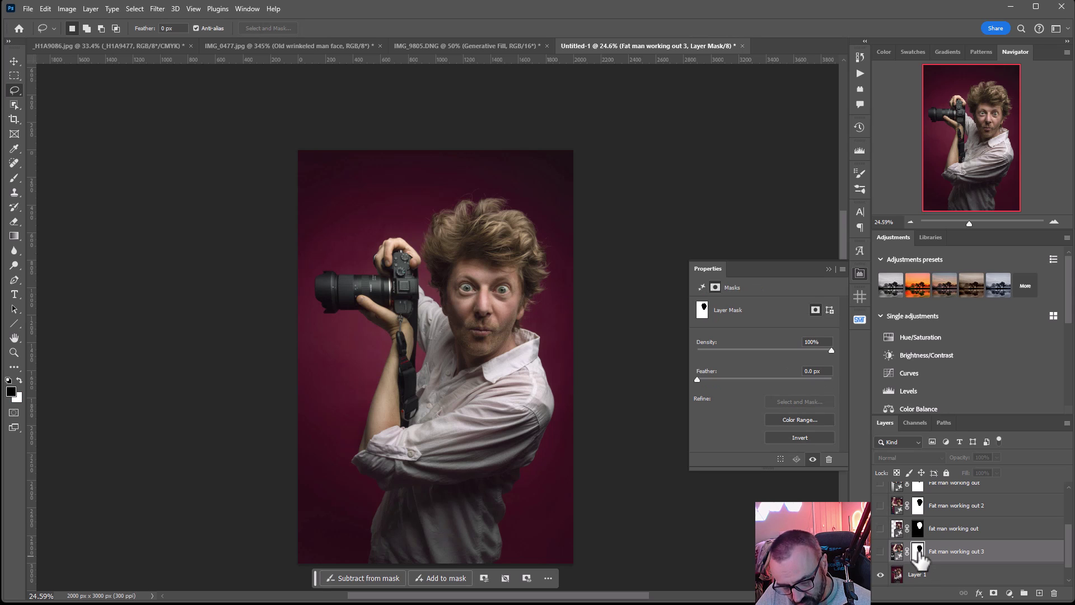
left_click(919, 552, "ctrl")
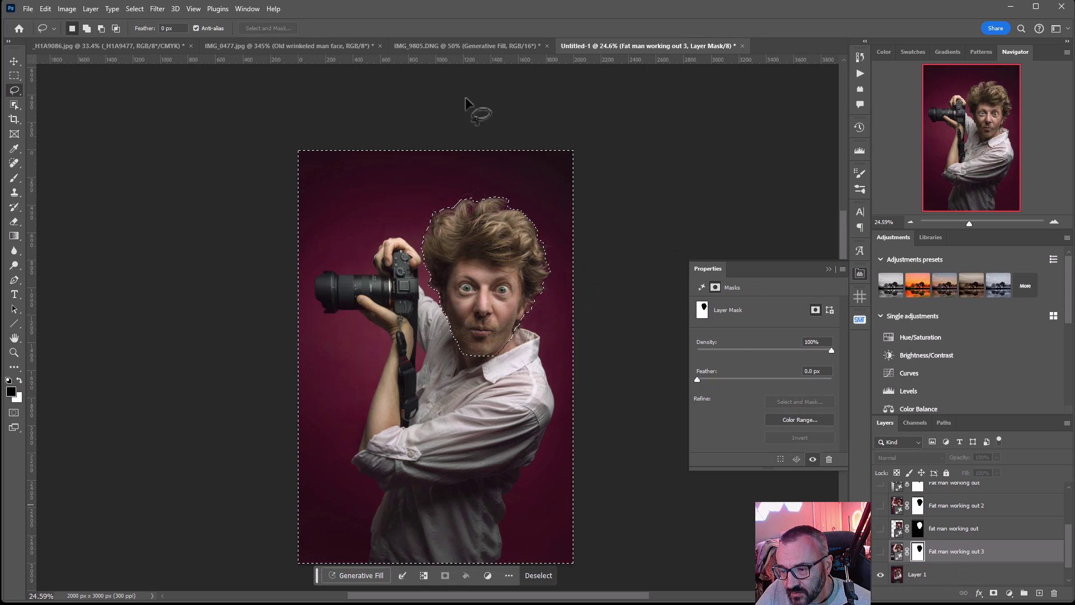
Invert the loaded selection to cover the head only, and feather it by 25 pixels
left_click(134, 9)
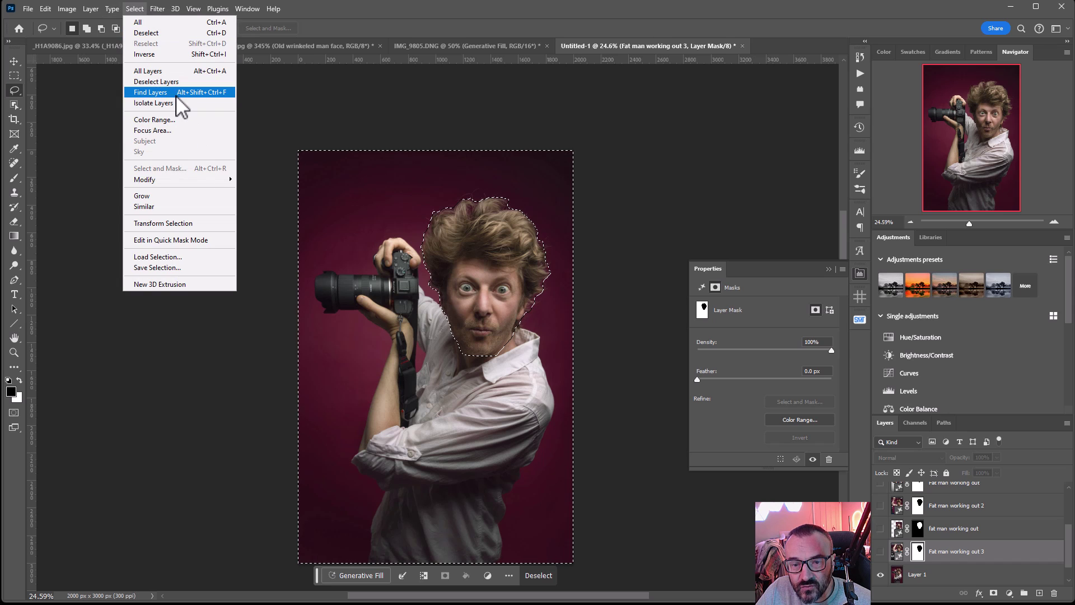
left_click(176, 54)
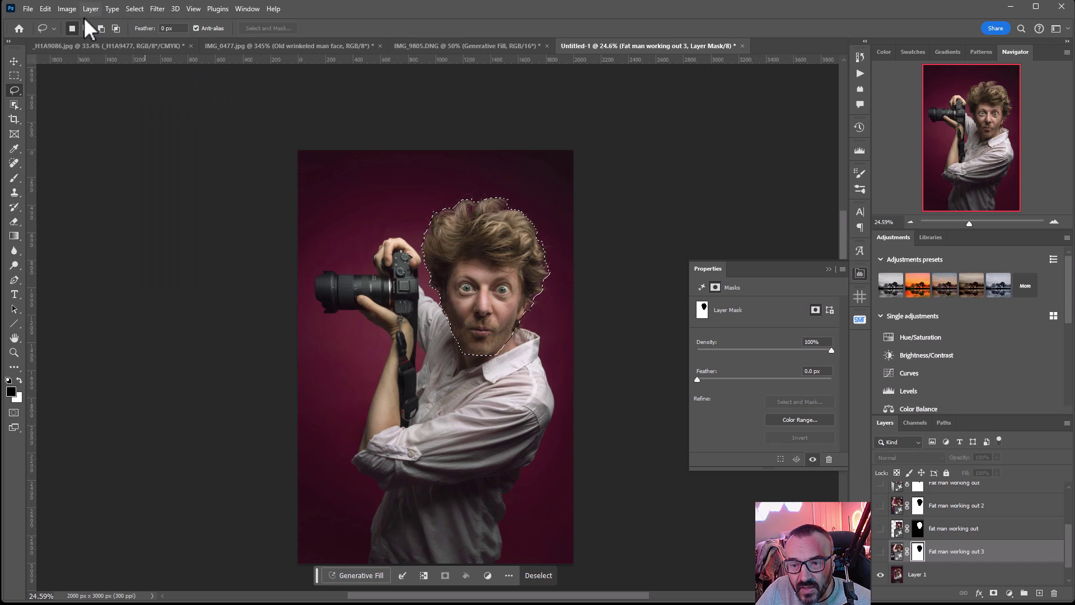
left_click(134, 9)
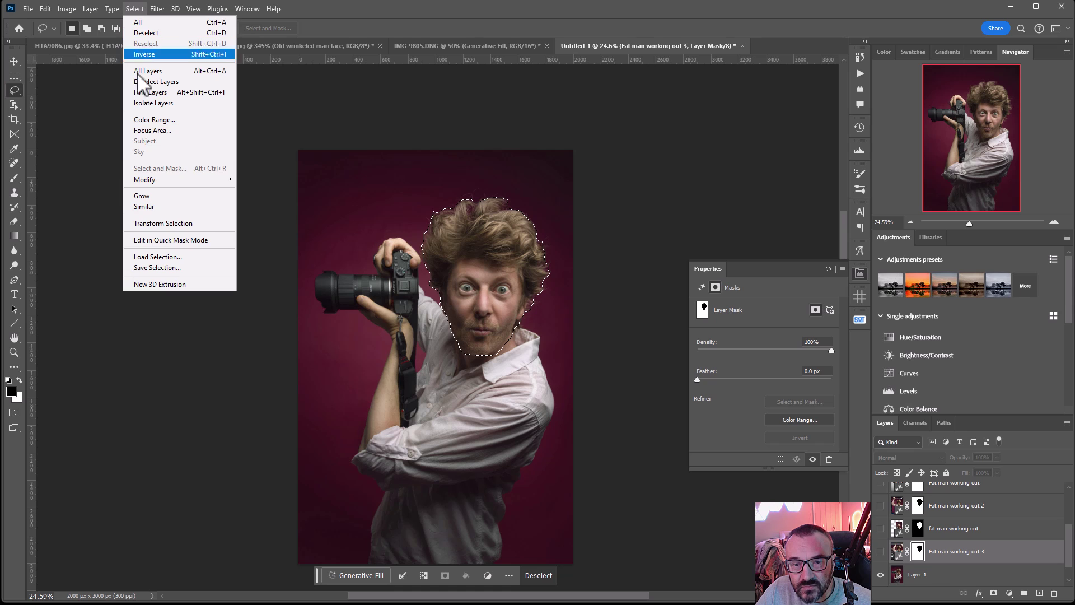
mouse_move(187, 179)
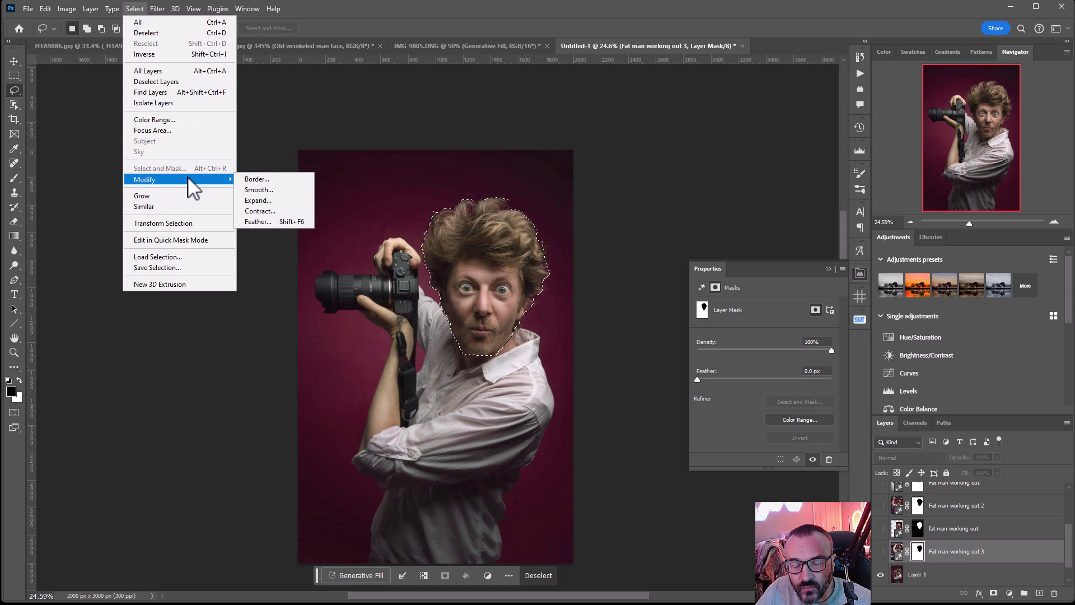
left_click(271, 220)
type("25")
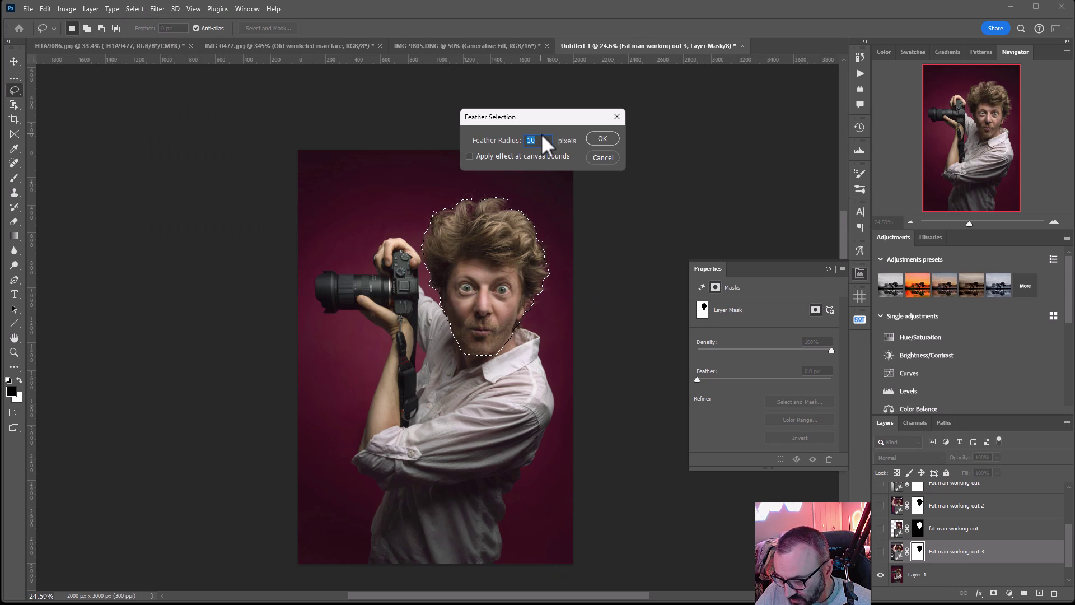
left_click(612, 139)
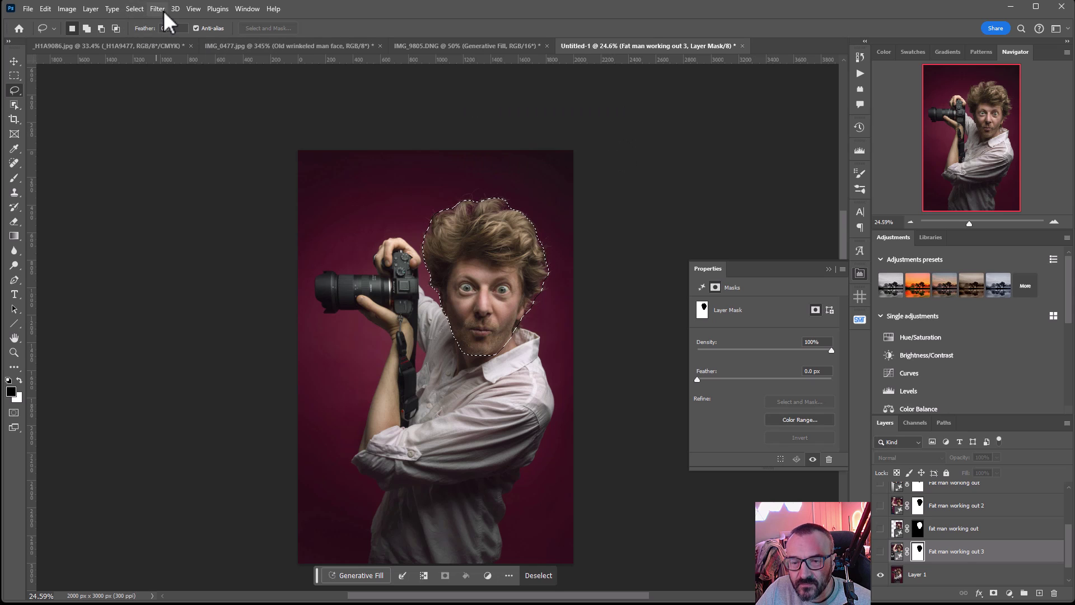
Invert the feathered head selection and generate new surroundings with the prompt "fat man working out"
left_click(134, 9)
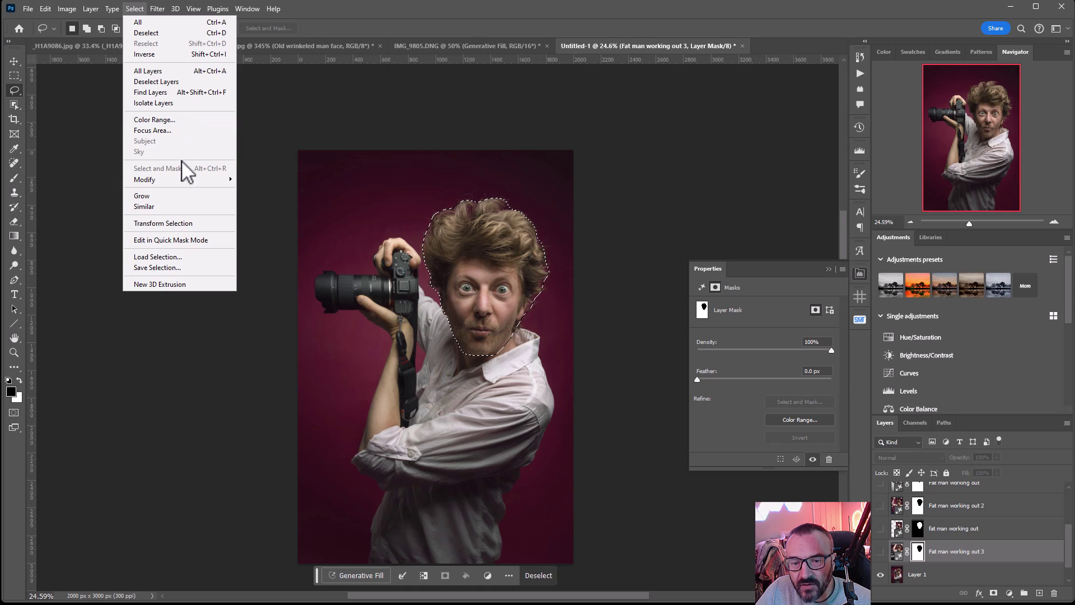
left_click(169, 53)
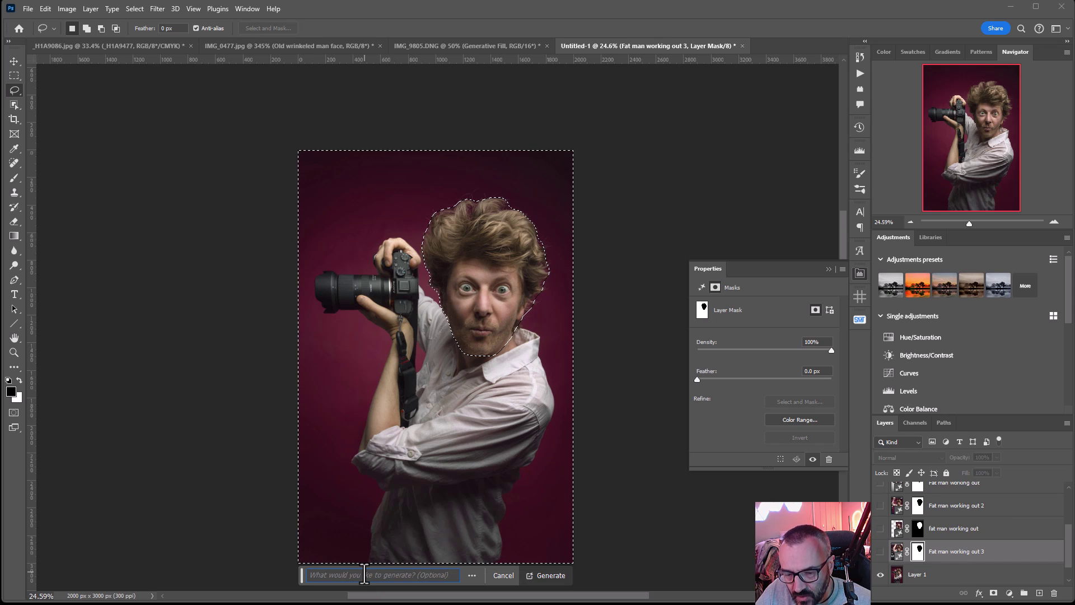
type("fat man")
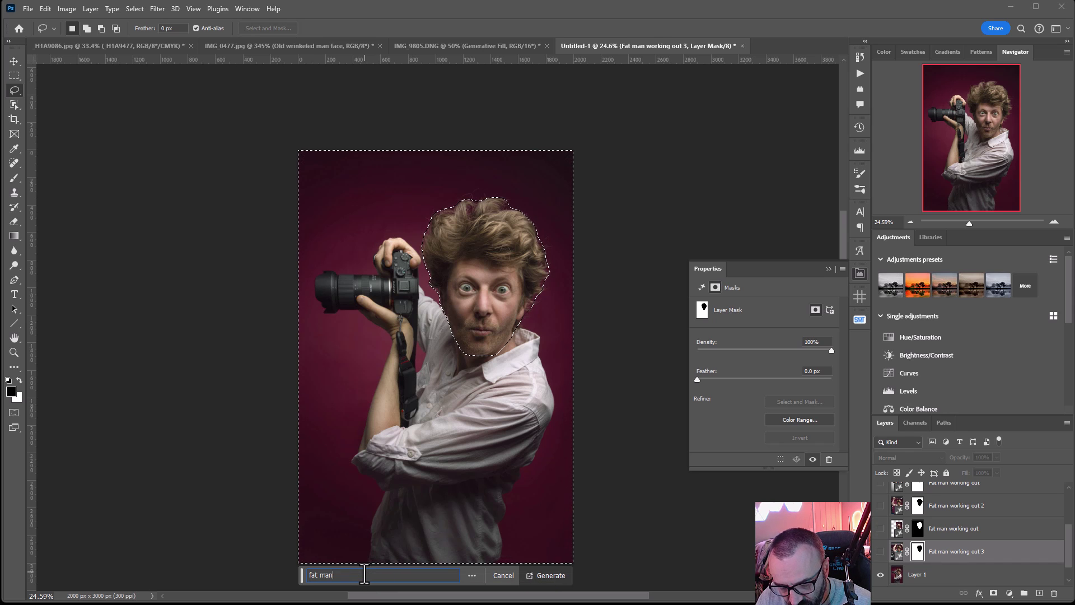
type(" working out")
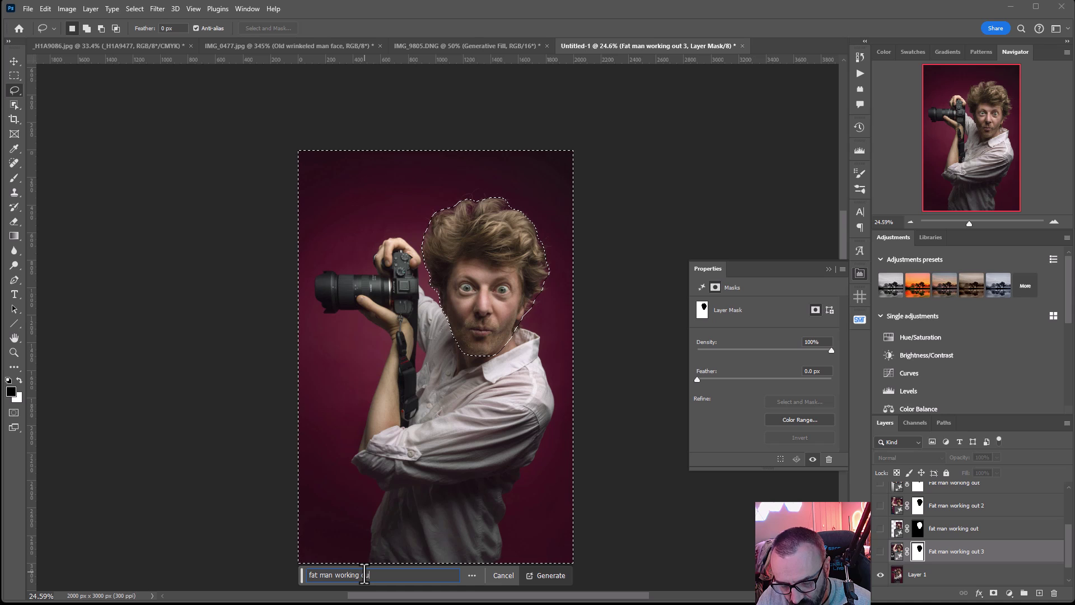
left_click(551, 579)
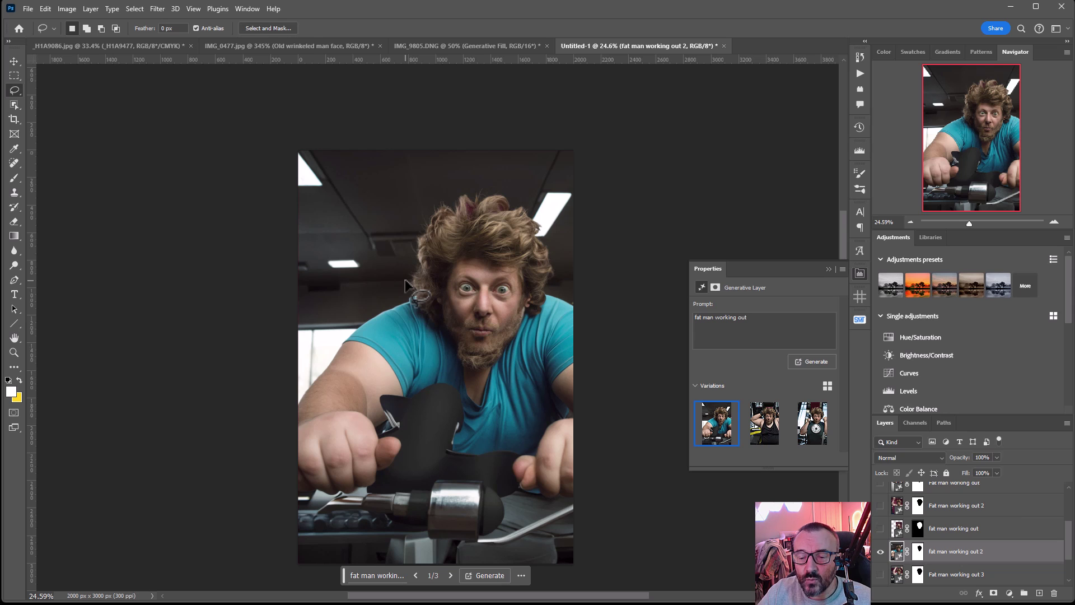
Compare the second and third variations of the new fat man working out 2 layer, and return to the first
left_click(758, 429)
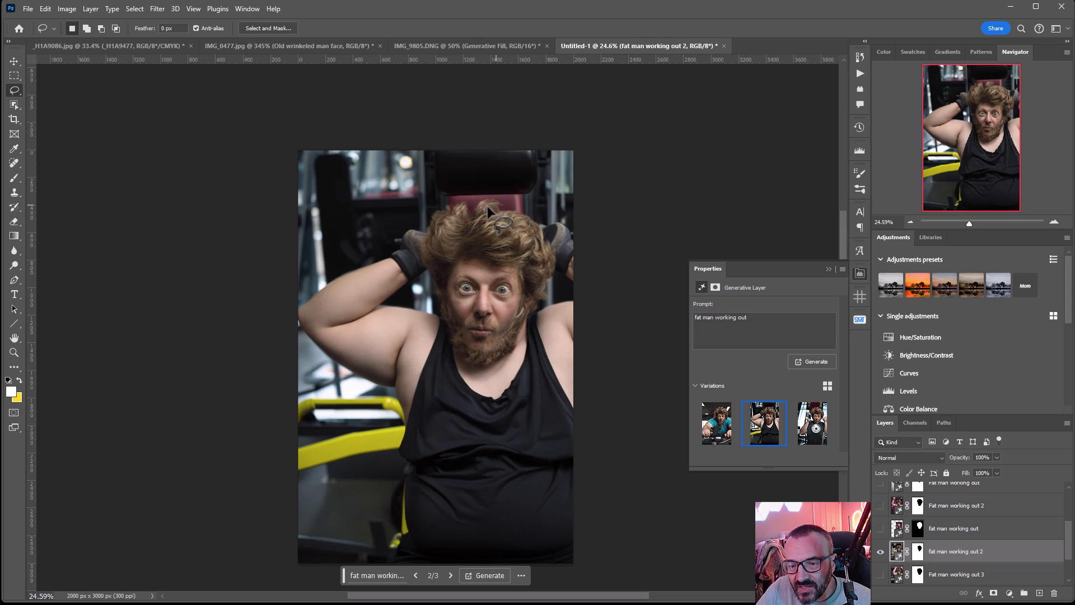
left_click(815, 438)
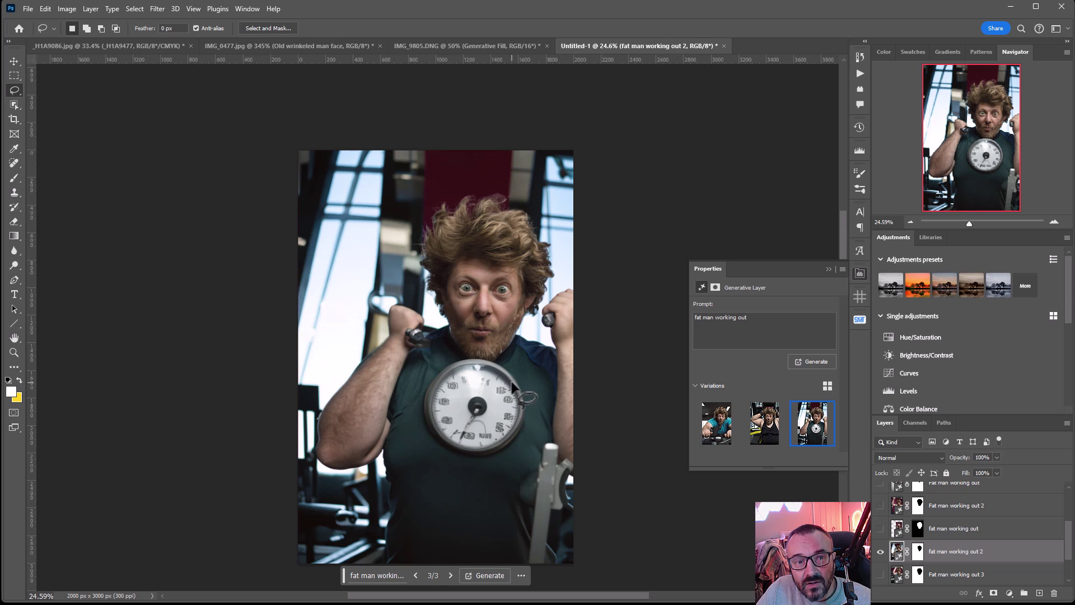
left_click(760, 433)
left_click(728, 431)
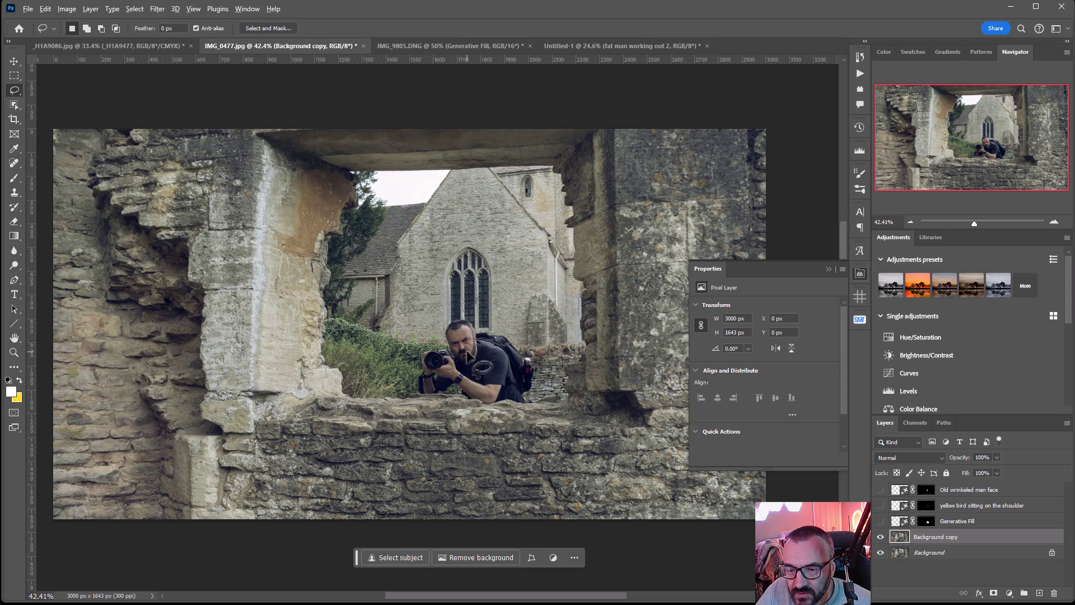
In IMG_0477.jpg, select the man with his camera and backpack on the Background copy layer using the Object Selection tool
scroll(466, 356, "up", 4)
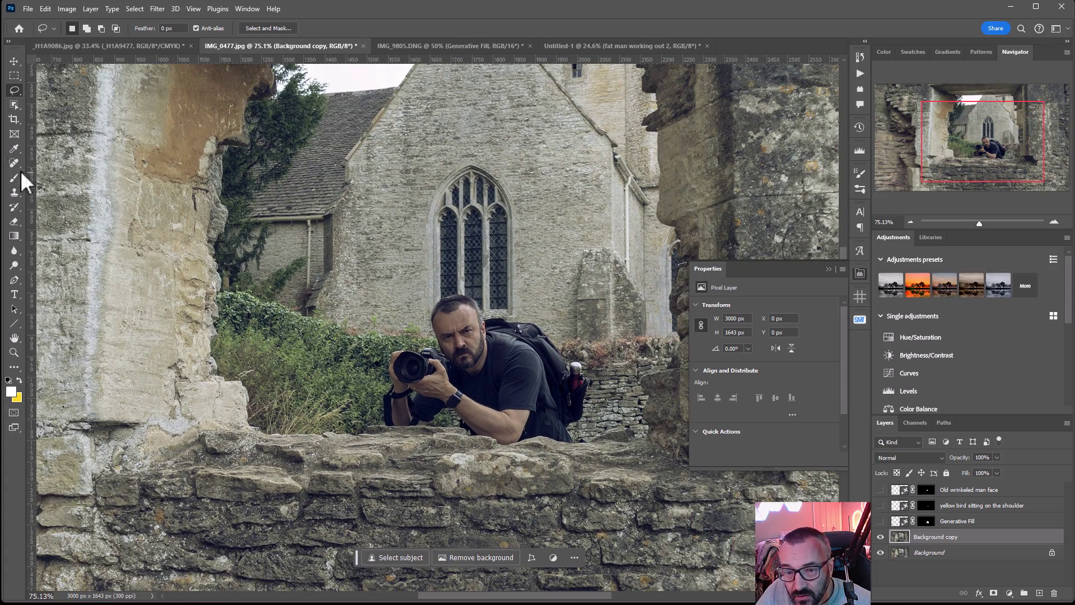
left_click(13, 107)
left_click(542, 382)
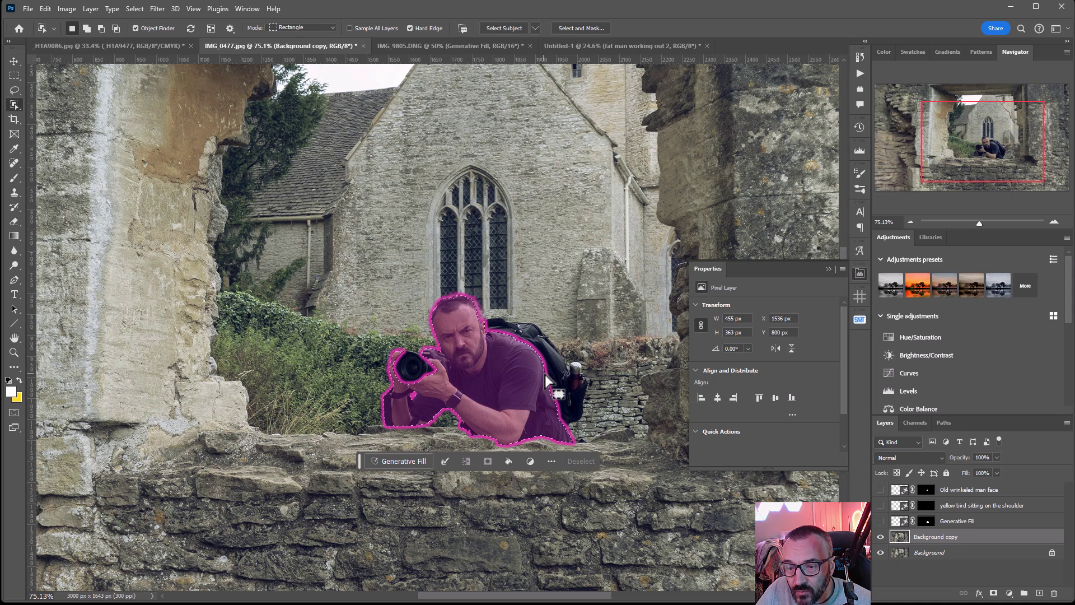
key("shift")
left_click(422, 376, "shift")
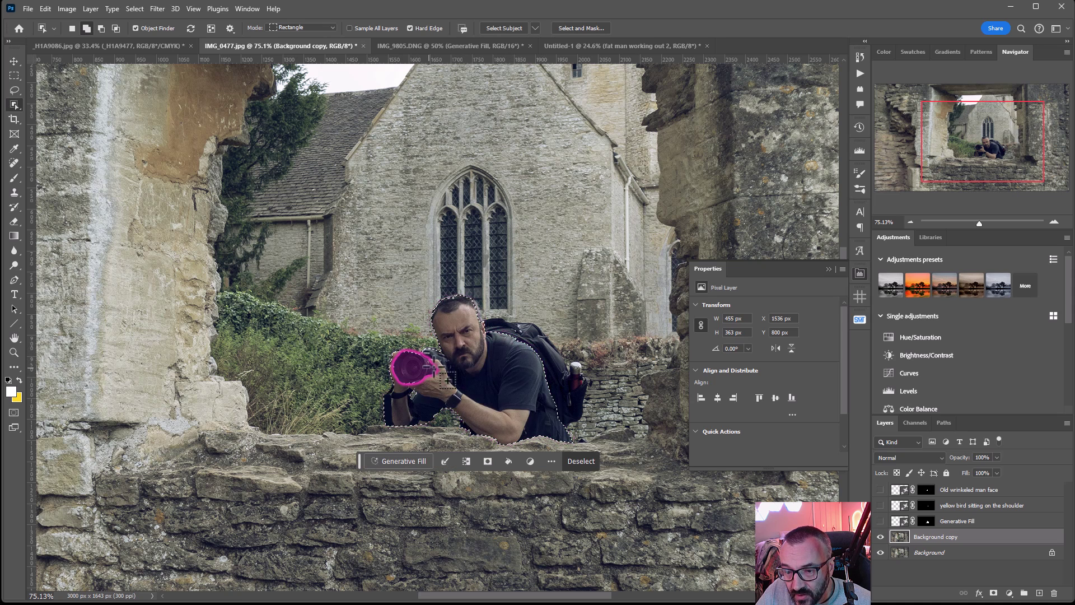
left_click(546, 342, "shift")
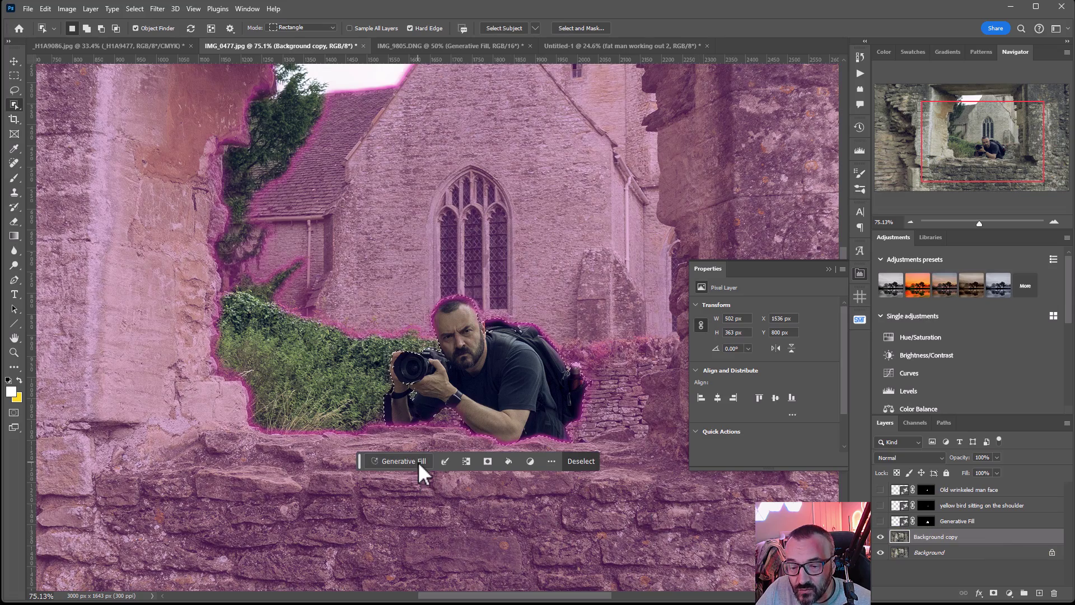
Remove the selected man with Generative Fill using an empty prompt, and choose the third variation
left_click(418, 461)
left_click(605, 461)
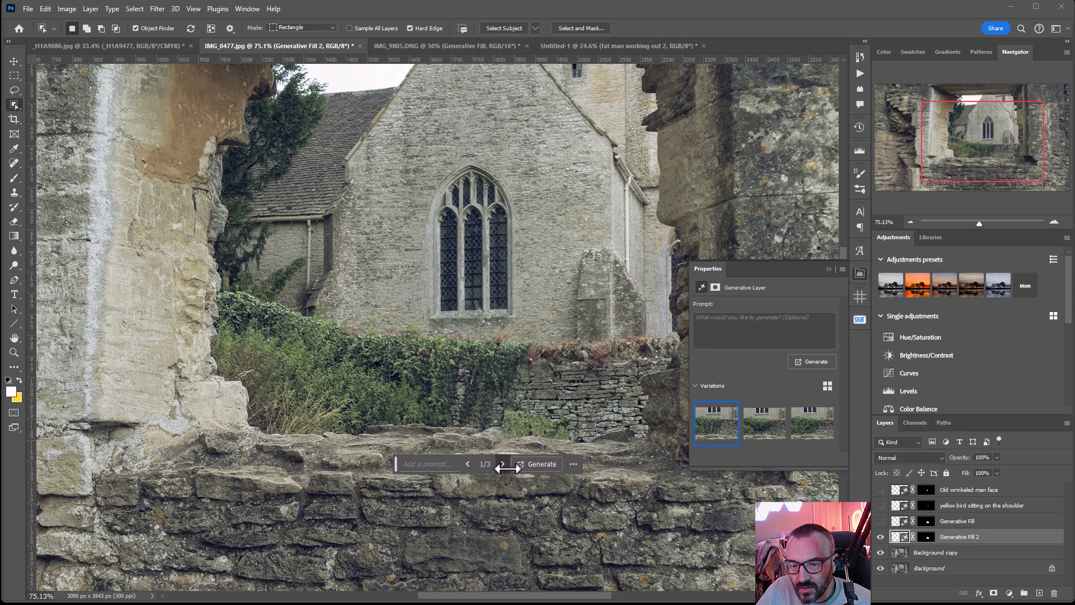
left_click(503, 464)
left_click(503, 464)
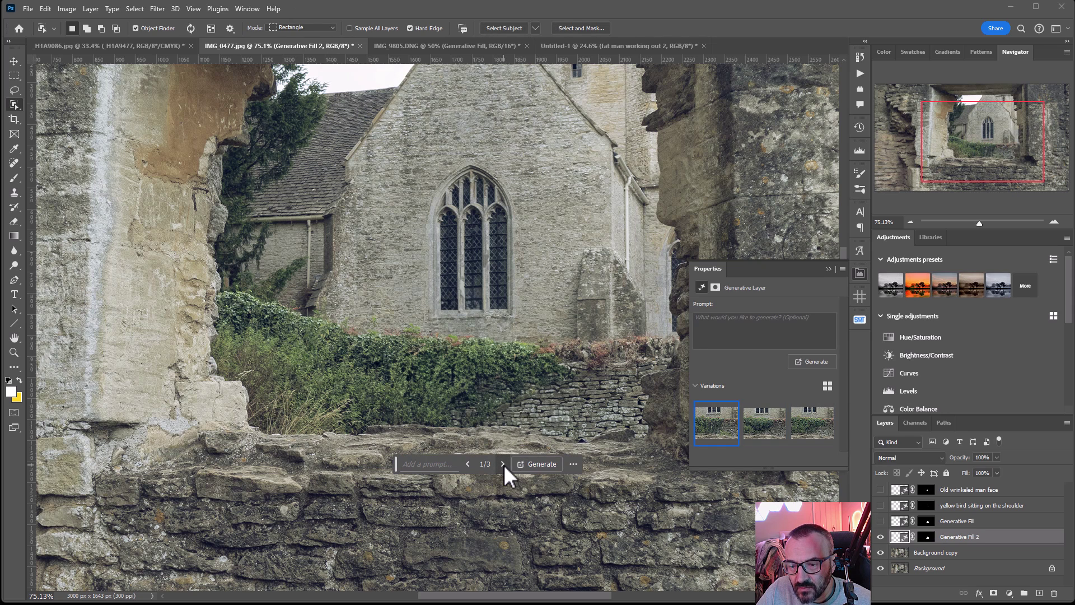
left_click(503, 464)
left_click(502, 464)
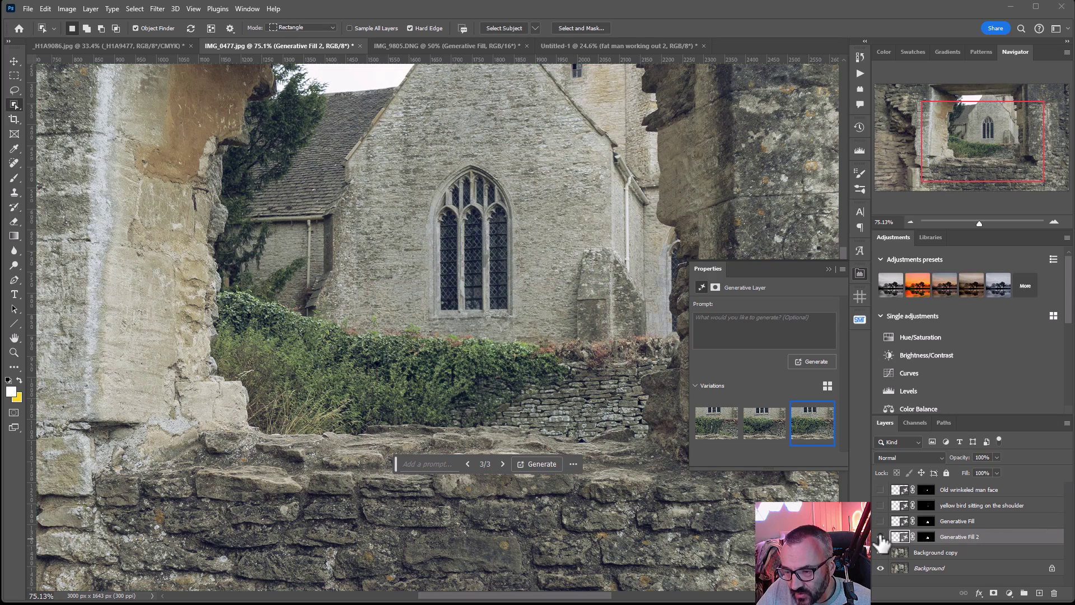
Toggle the Generative Fill 2 layer to compare before and after, leave it hidden, and activate the Lasso tool
left_click(880, 536)
left_click(880, 536)
left_click(880, 536)
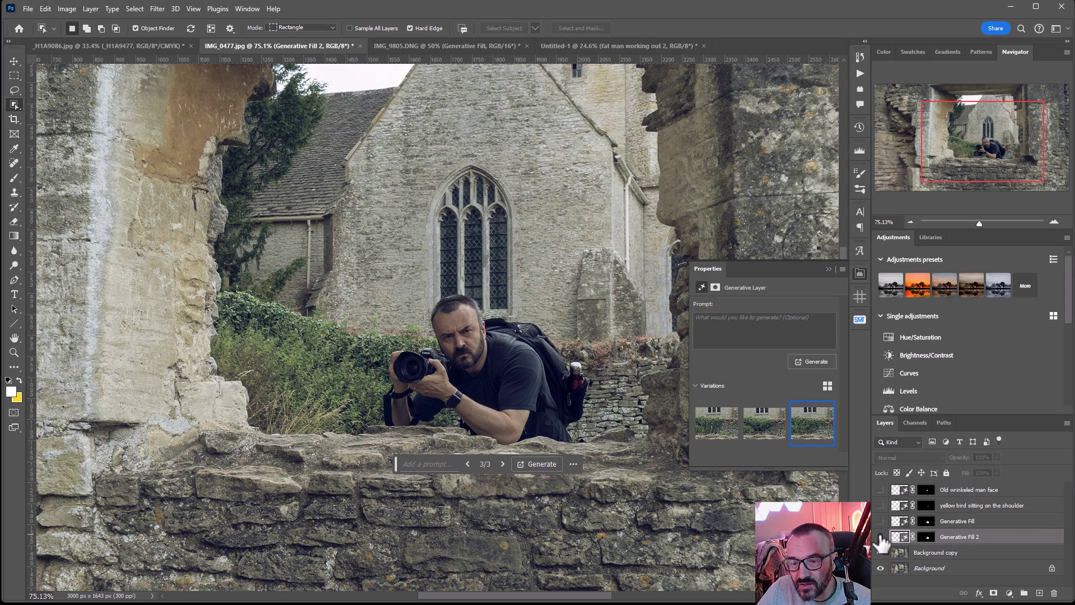
left_click(880, 552)
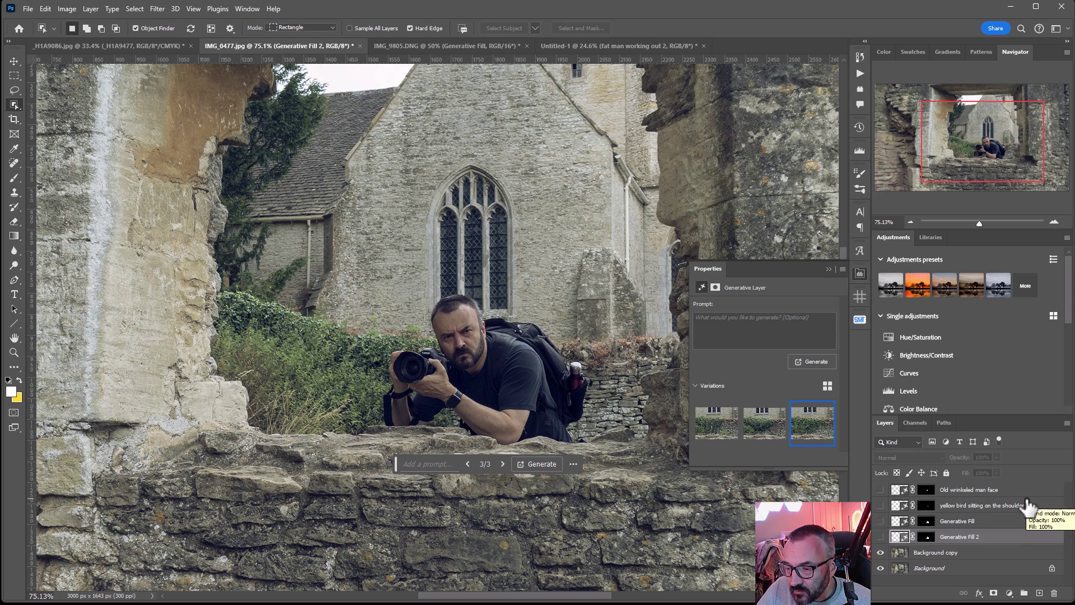
left_click(14, 90)
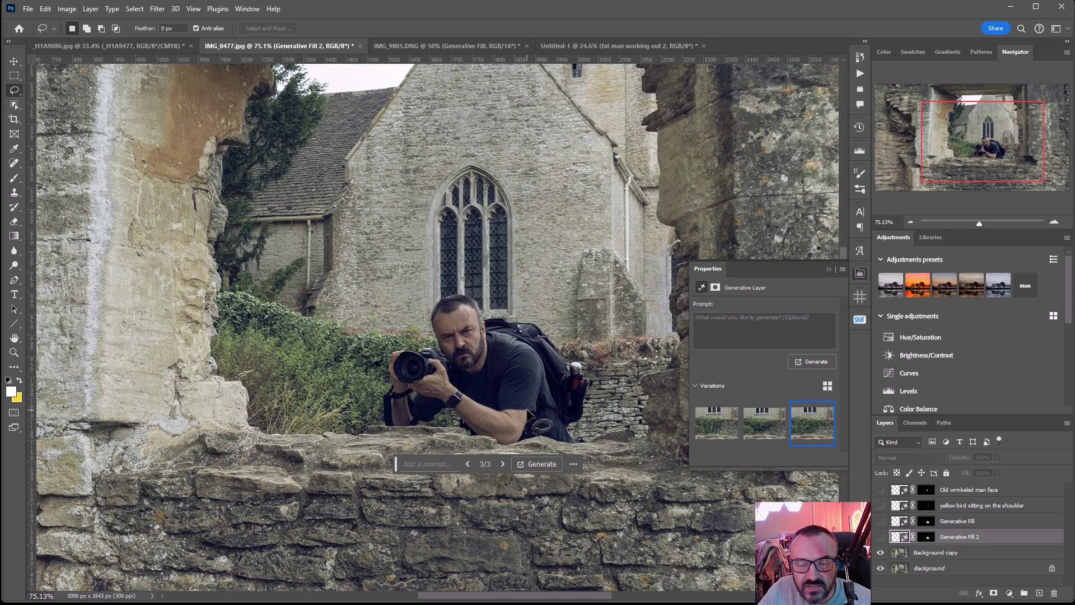
Preview the Generative Fill layer and the yellow bird sitting on the shoulder layer one at a time, hiding each again
left_click(880, 522)
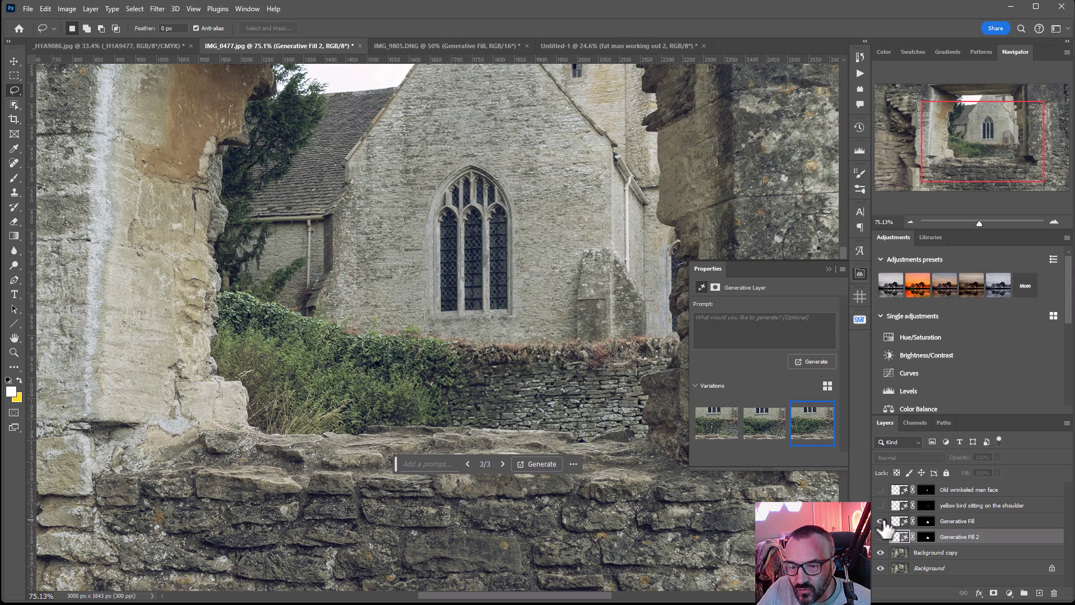
left_click(880, 521)
left_click(881, 506)
left_click(880, 505)
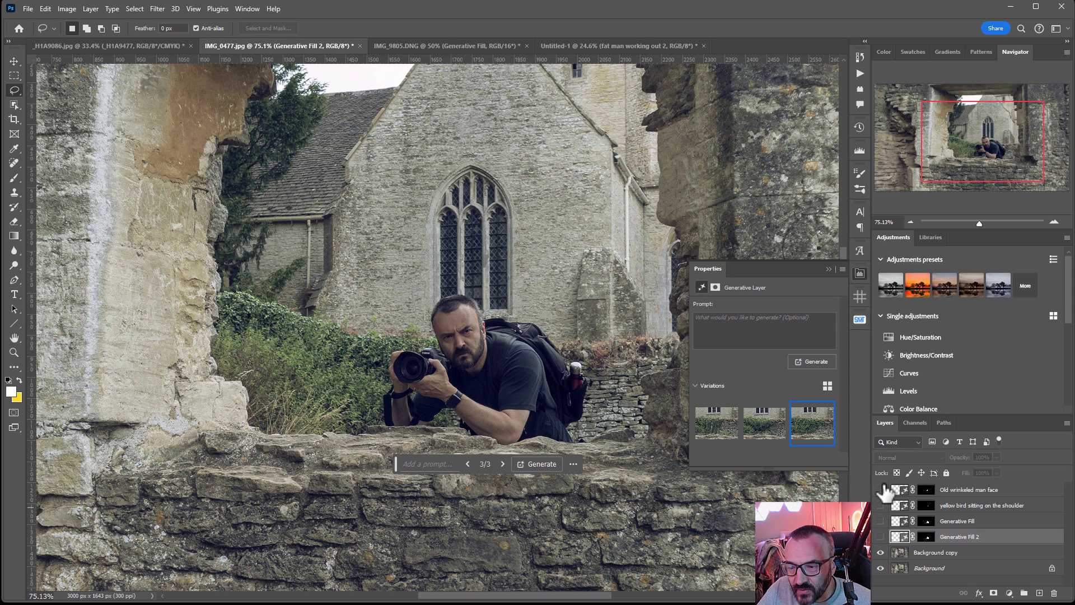
Show the Old wrinkeled man face layer, compare its third and second variations up close, and hide the layer again
left_click(881, 490)
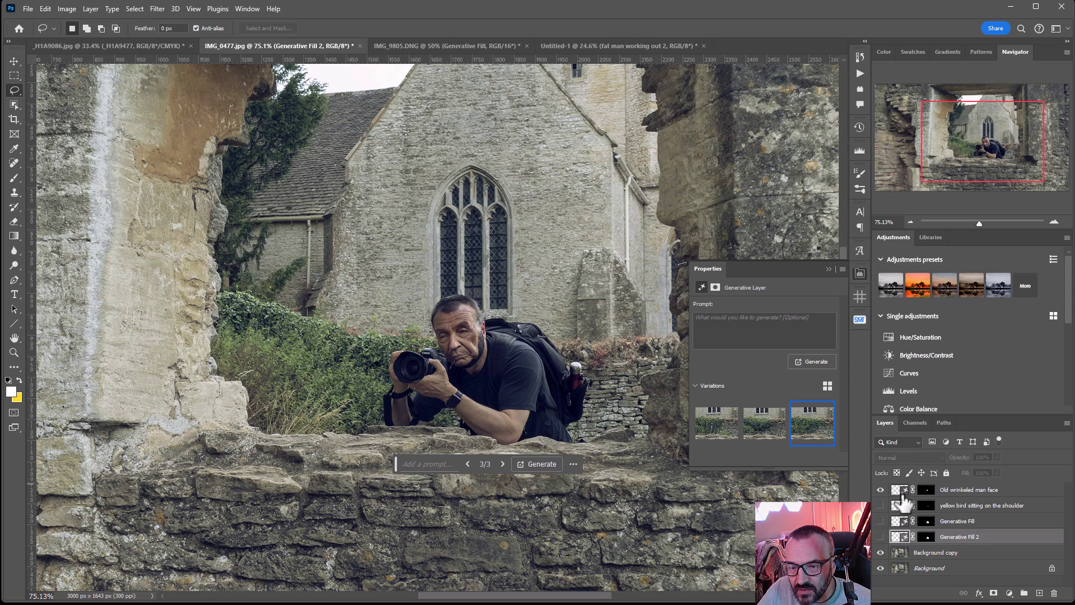
left_click(903, 492)
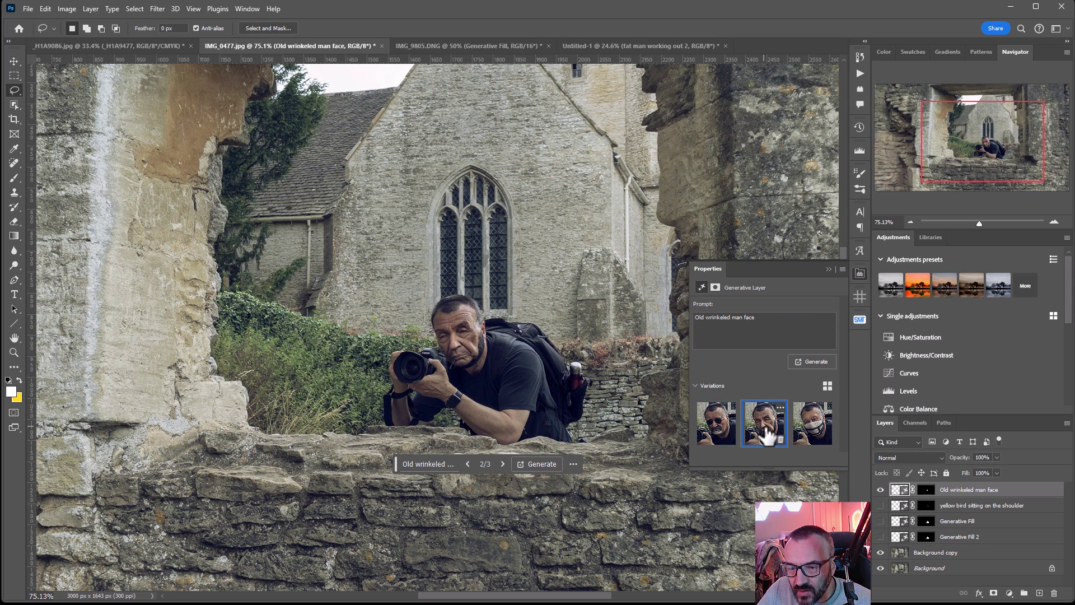
left_click(808, 439)
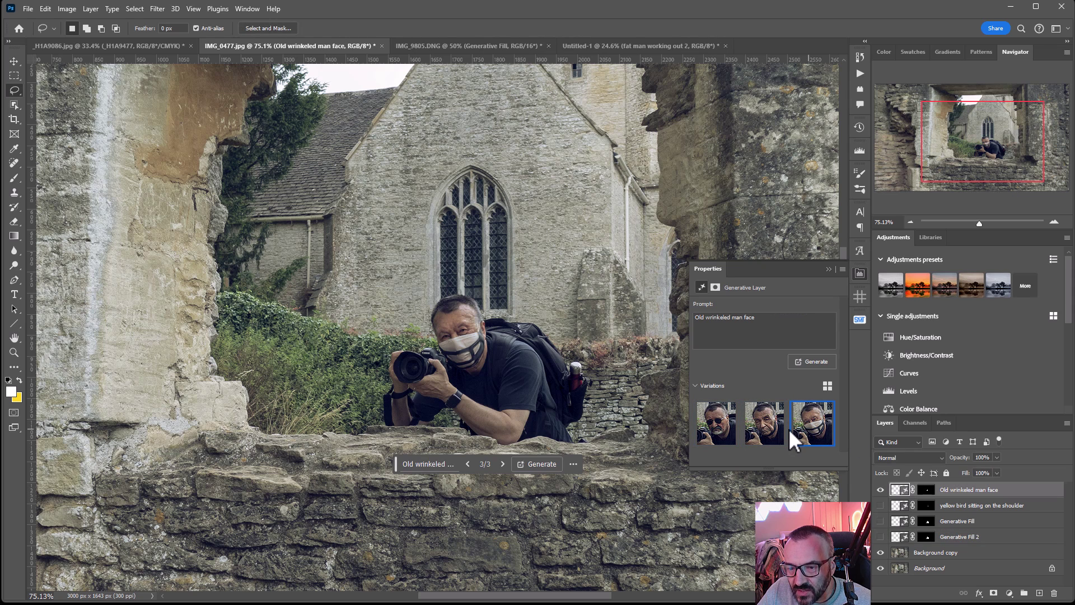
left_click(783, 428)
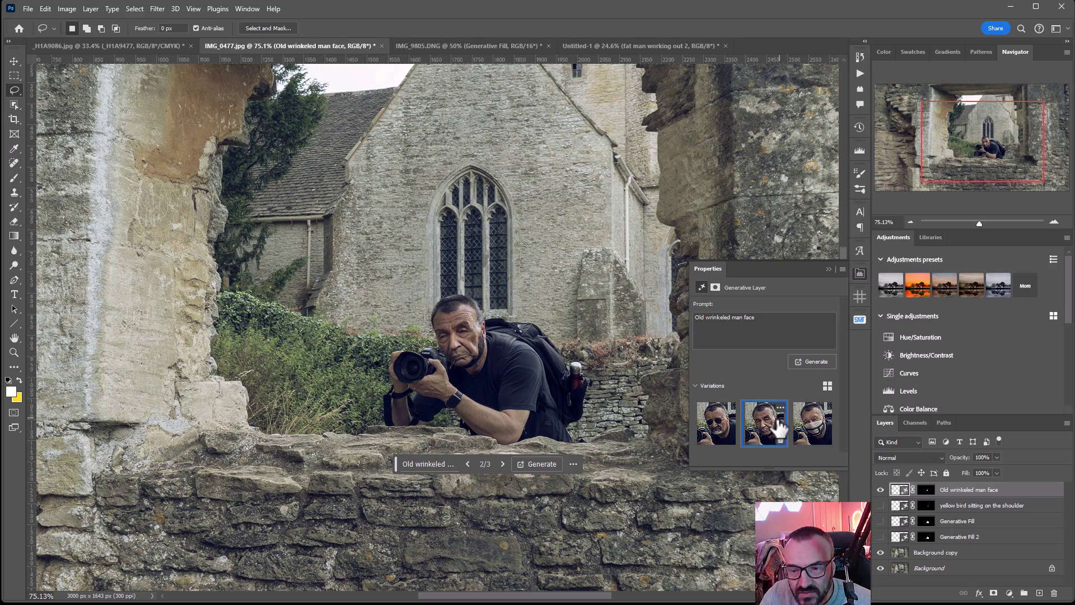
scroll(473, 370, "up", 5)
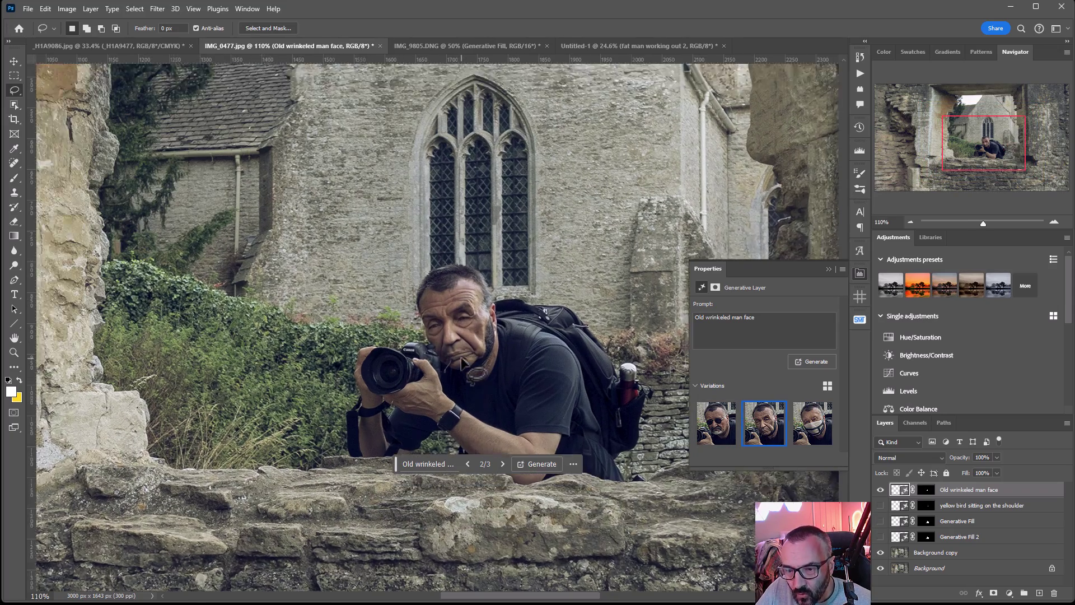
left_click(880, 489)
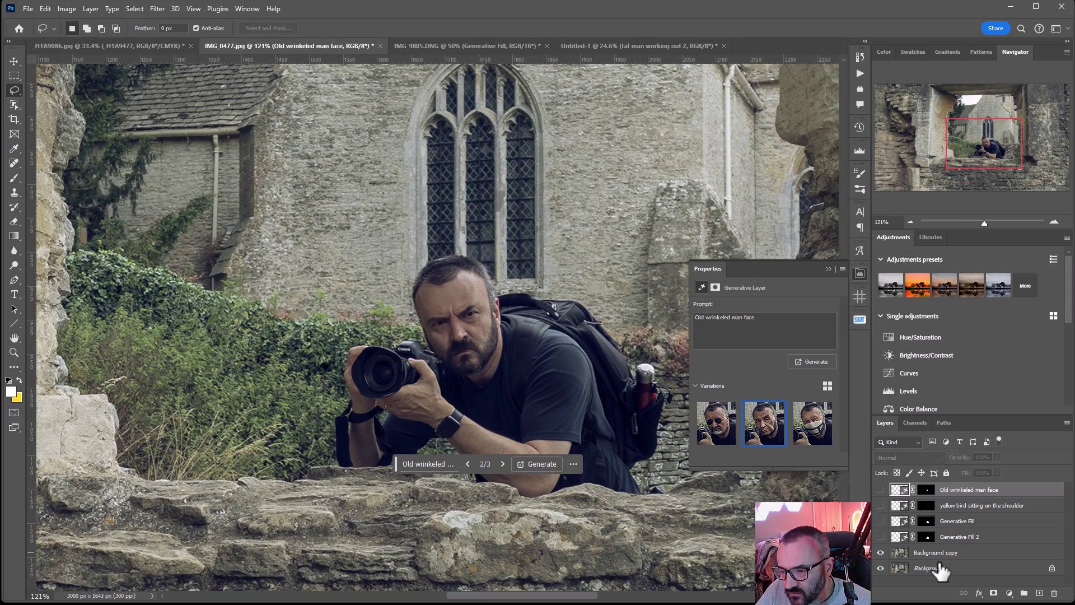
On the Background copy layer, lasso an area about 100 by 97 px above the man's shoulder and generate "Yellow bird" in it
left_click(941, 552)
mouse_move(562, 305)
left_mouse_down()
mouse_move(529, 303)
mouse_move(524, 327)
mouse_move(540, 355)
mouse_move(571, 358)
mouse_move(585, 341)
mouse_move(586, 323)
mouse_move(556, 298)
left_mouse_up()
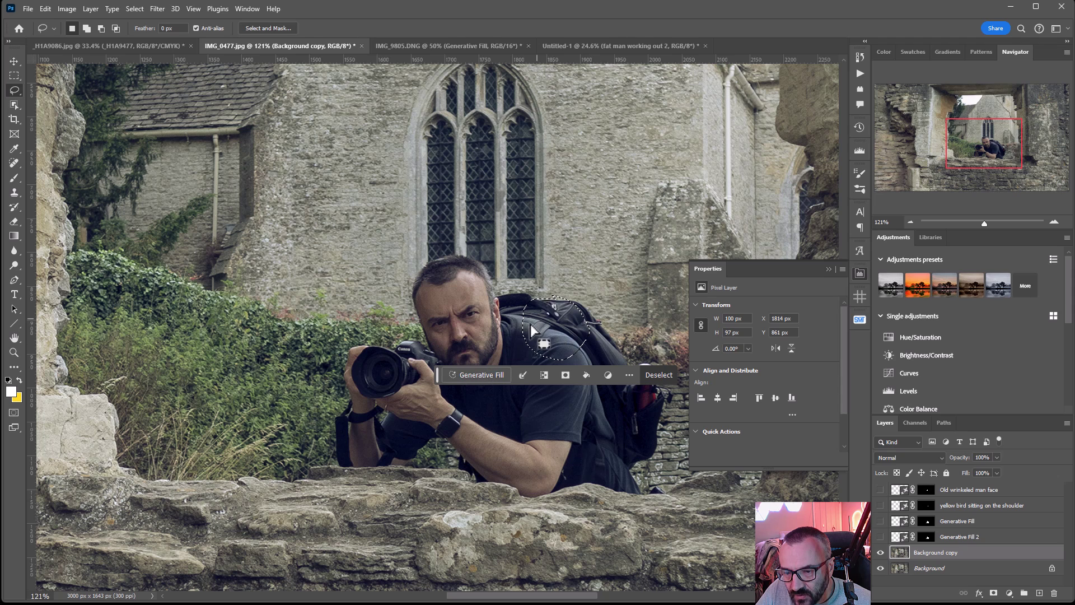
left_click(492, 374)
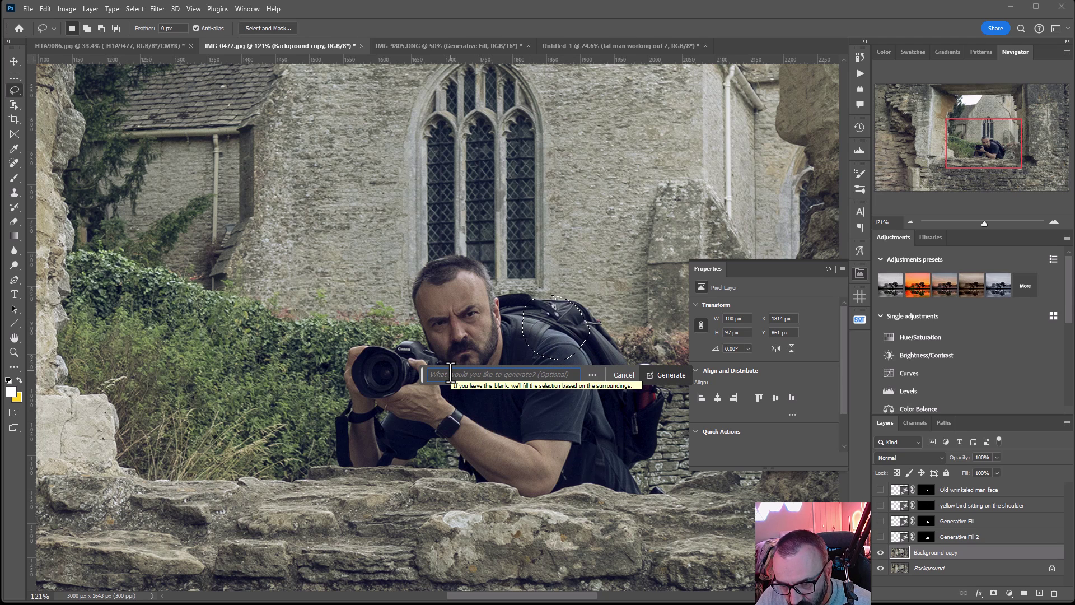
type("Yellow bird")
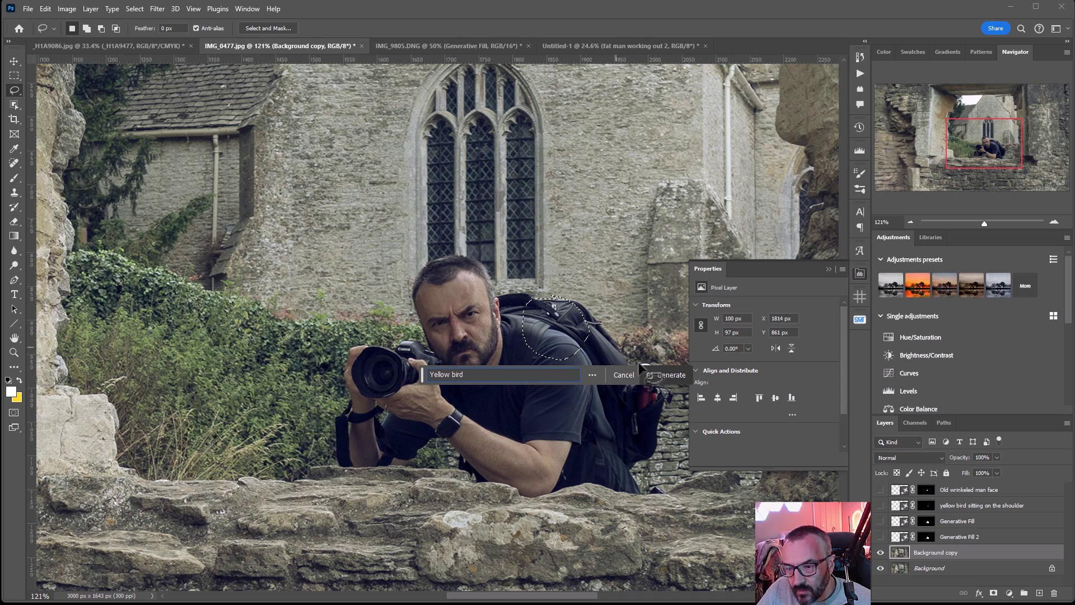
left_click(667, 375)
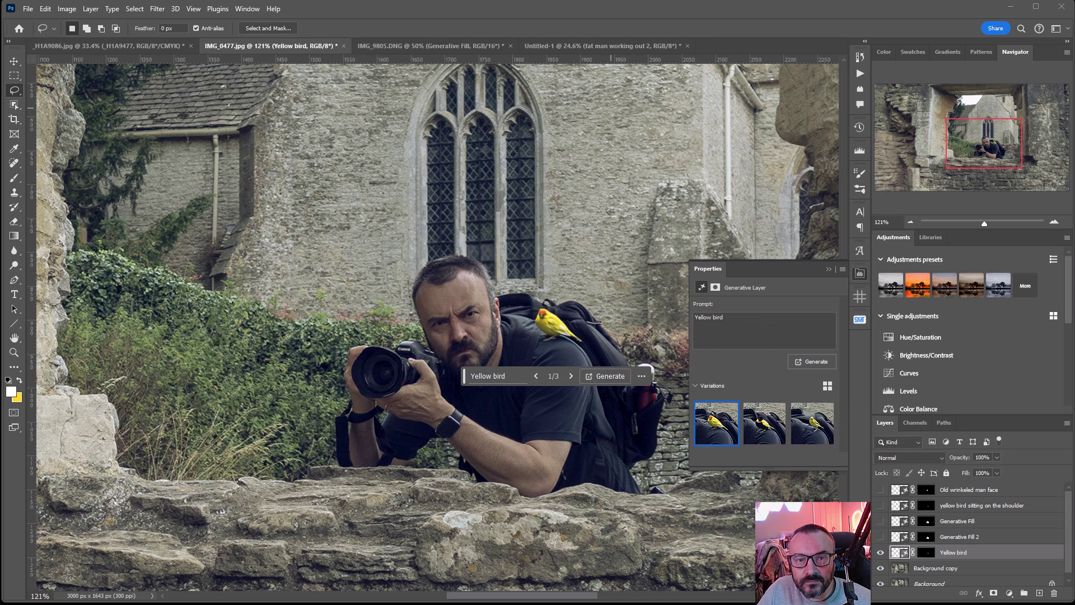
Choose the third variation of the Yellow bird layer and inspect the bird on the shoulder up close and in the whole image
left_click(571, 375)
left_click(571, 376)
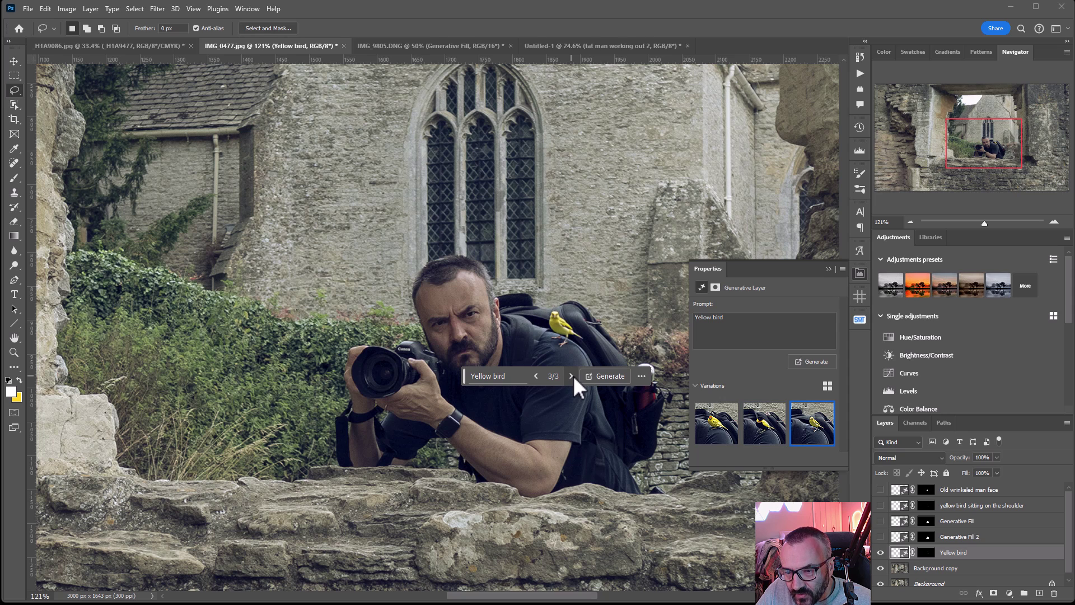
left_click(14, 61)
scroll(455, 233, "down", 3)
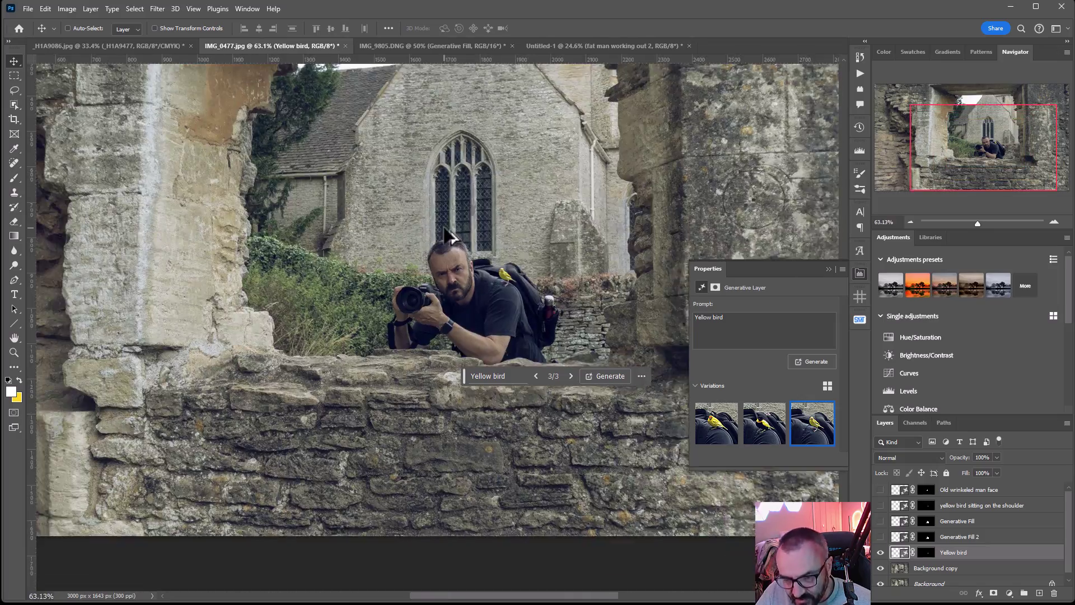
scroll(475, 313, "up", 2)
scroll(483, 319, "up", 5)
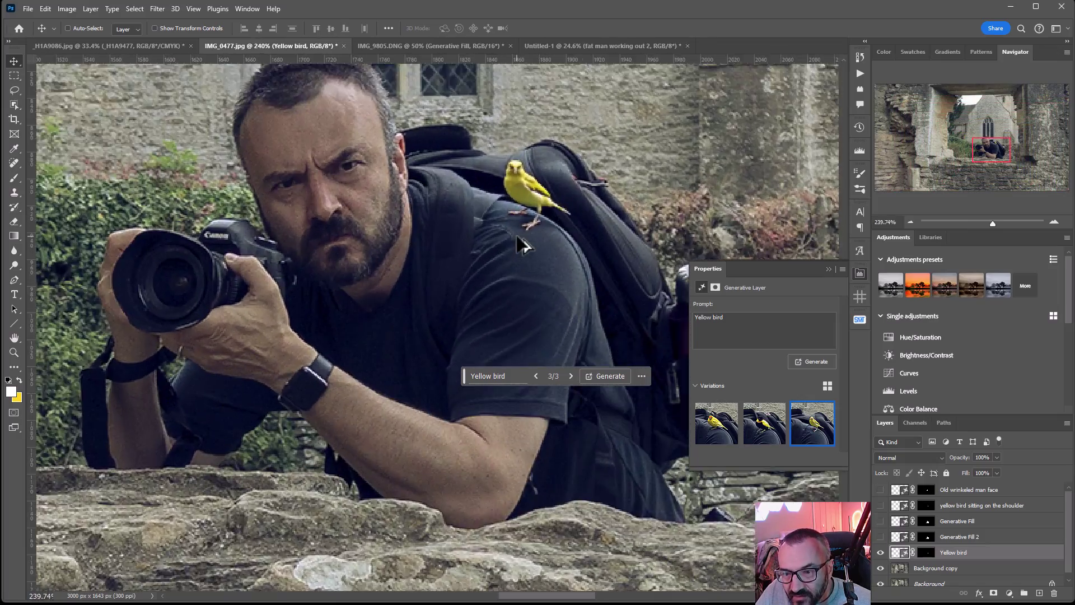
scroll(554, 244, "down", 6)
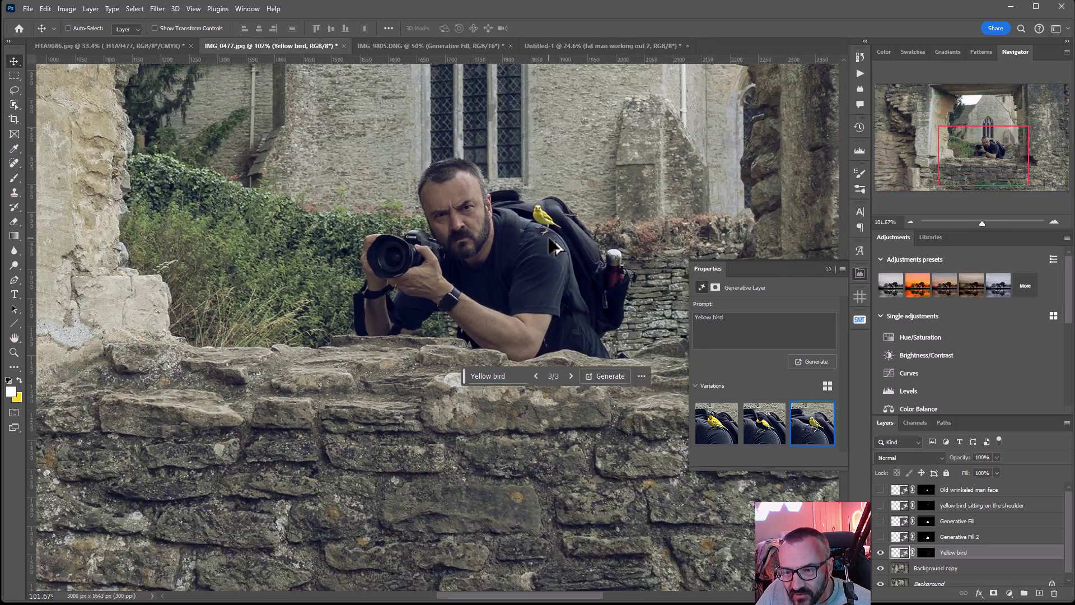
scroll(554, 245, "down", 2)
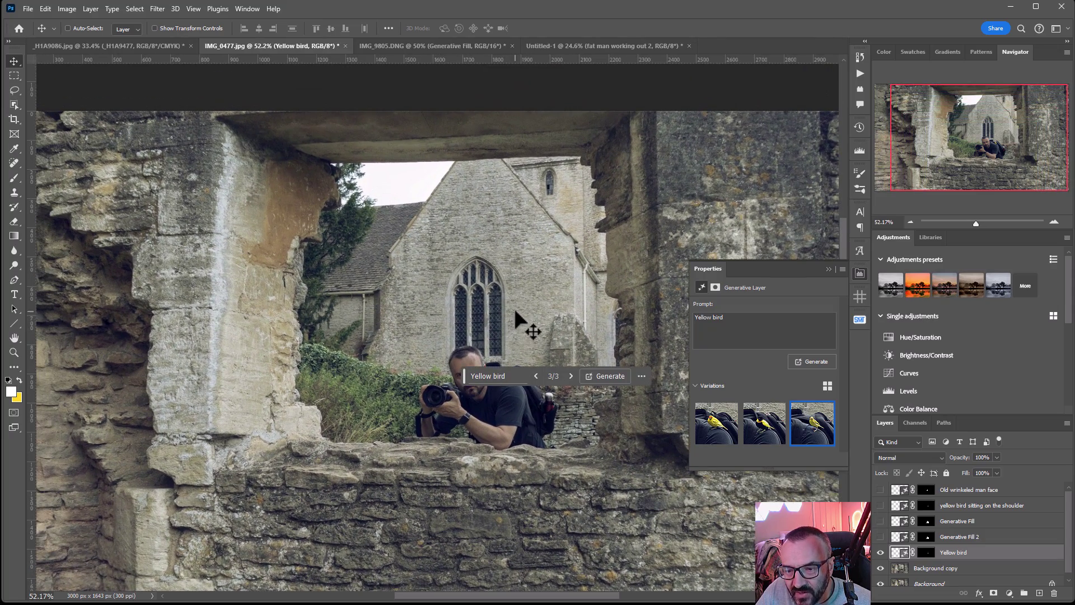
Examine how the generated yellow bird blends with the photographer's shoulder, both in close-up and within the full picture
scroll(521, 319, "down", 3)
scroll(524, 330, "down", 3)
scroll(523, 330, "up", 3)
scroll(522, 329, "down", 2)
scroll(523, 330, "up", 6)
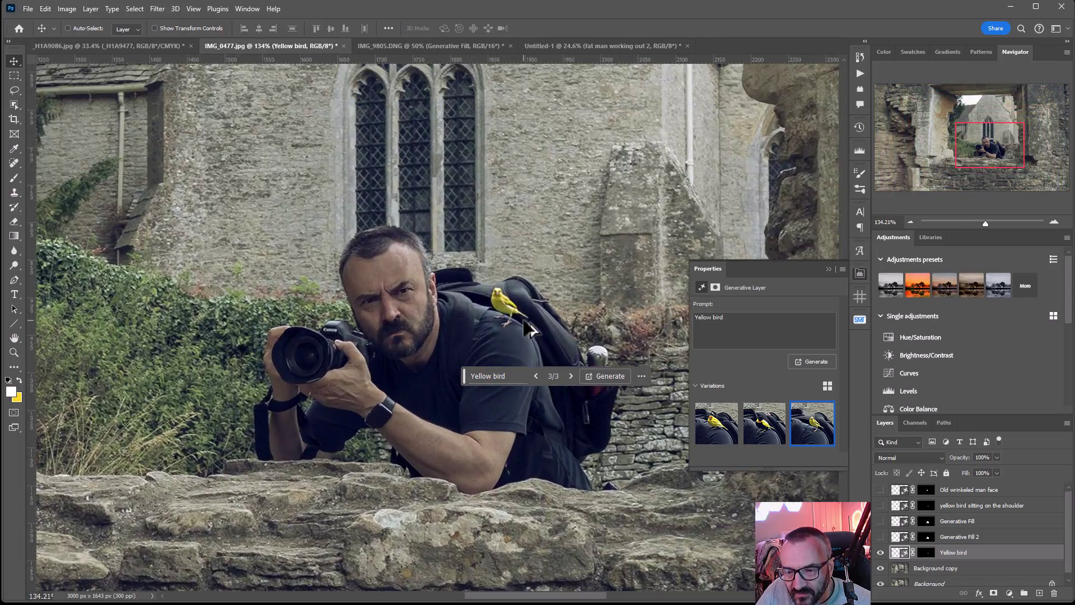
scroll(524, 323, "down", 6)
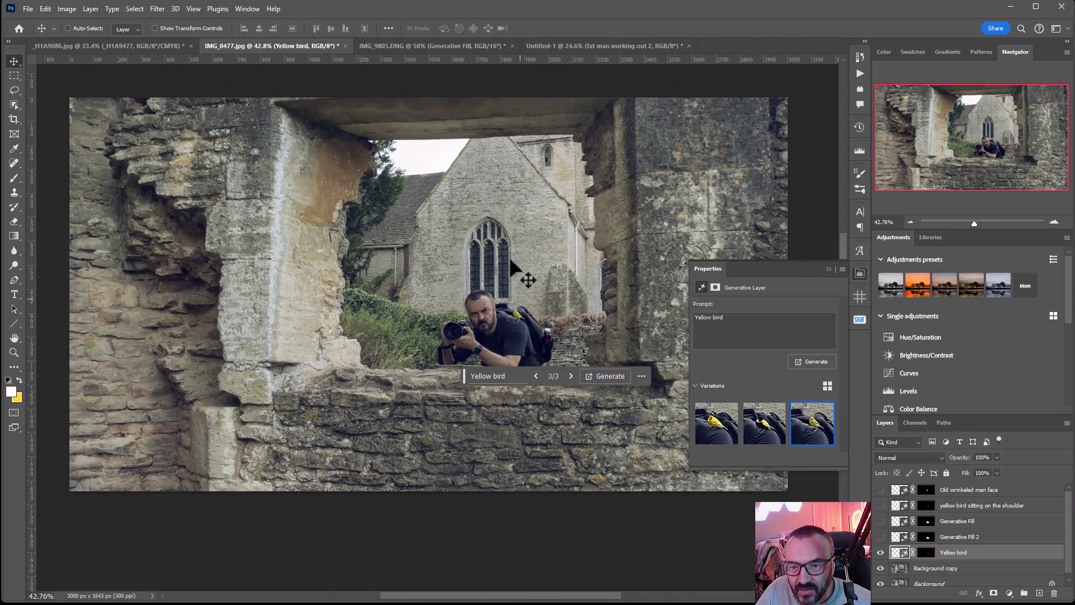
scroll(523, 276, "up", 1)
left_click_drag(495, 253, 512, 231)
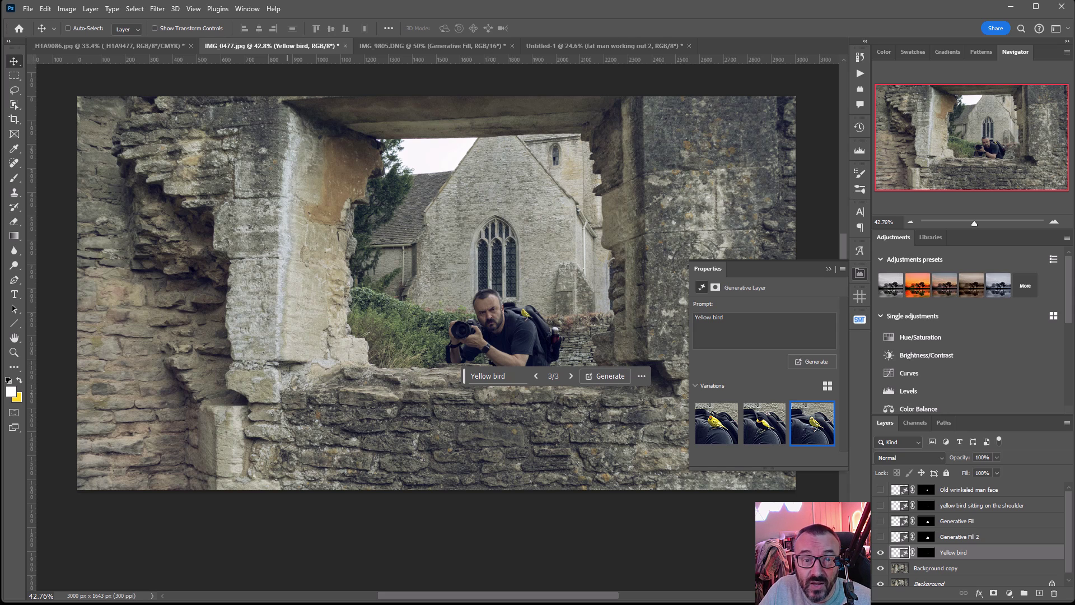
Switch to the IMG_9805.DNG document and toggle the Generative Fill layer repeatedly to compare the photo with and without the crowd
key("ctrl+Tab")
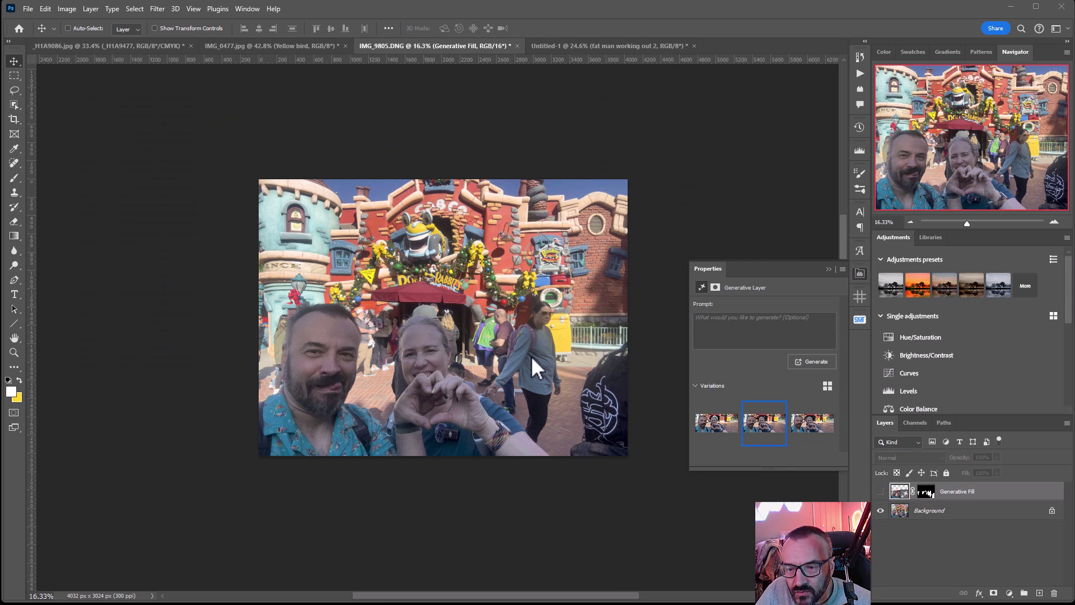
scroll(482, 291, "down", 2)
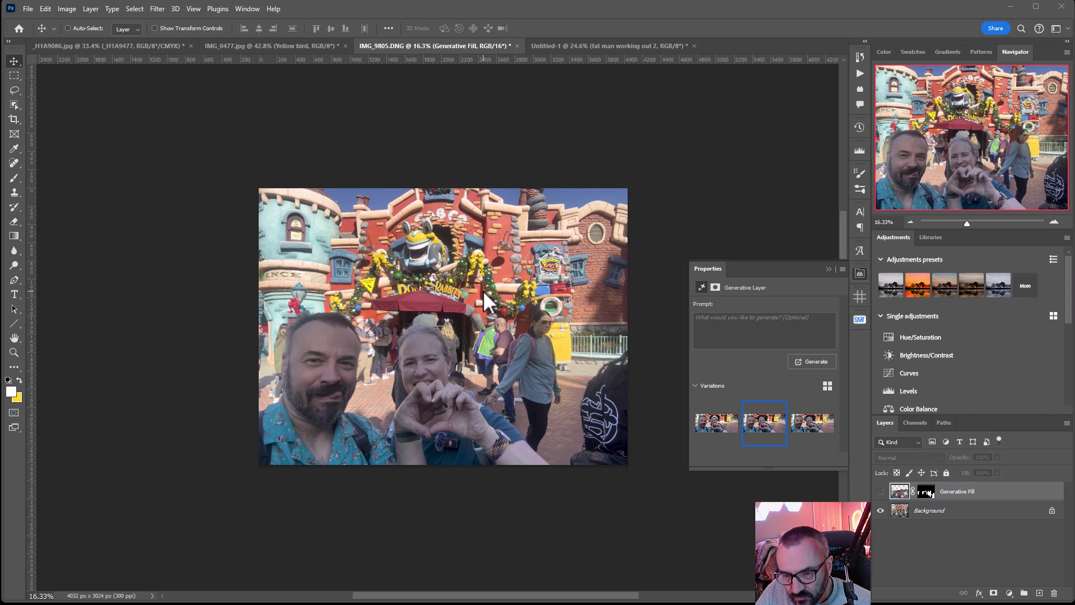
scroll(560, 386, "up", 1)
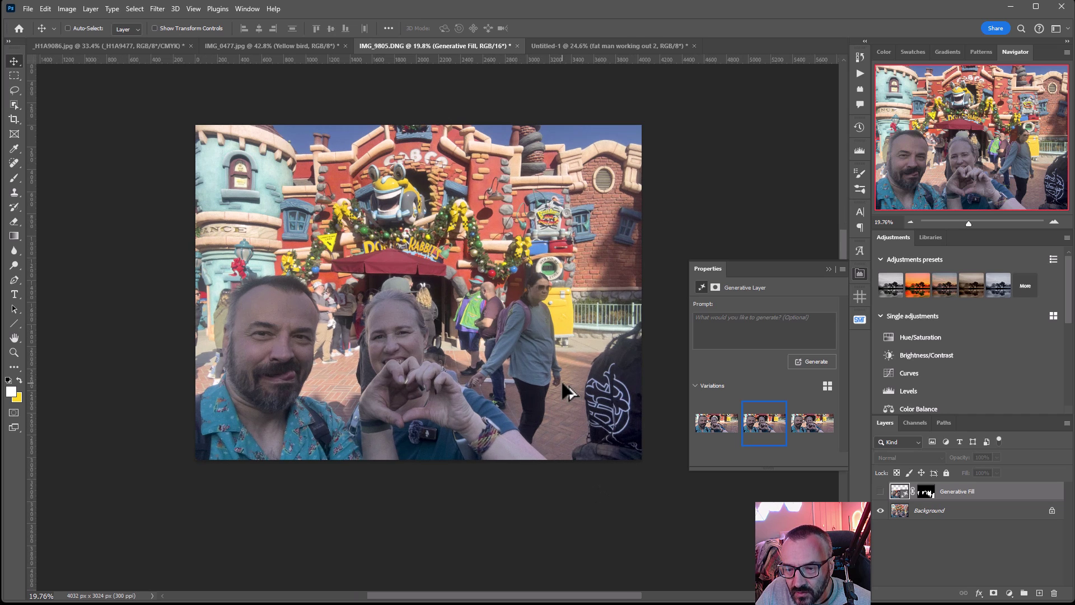
scroll(560, 387, "up", 1)
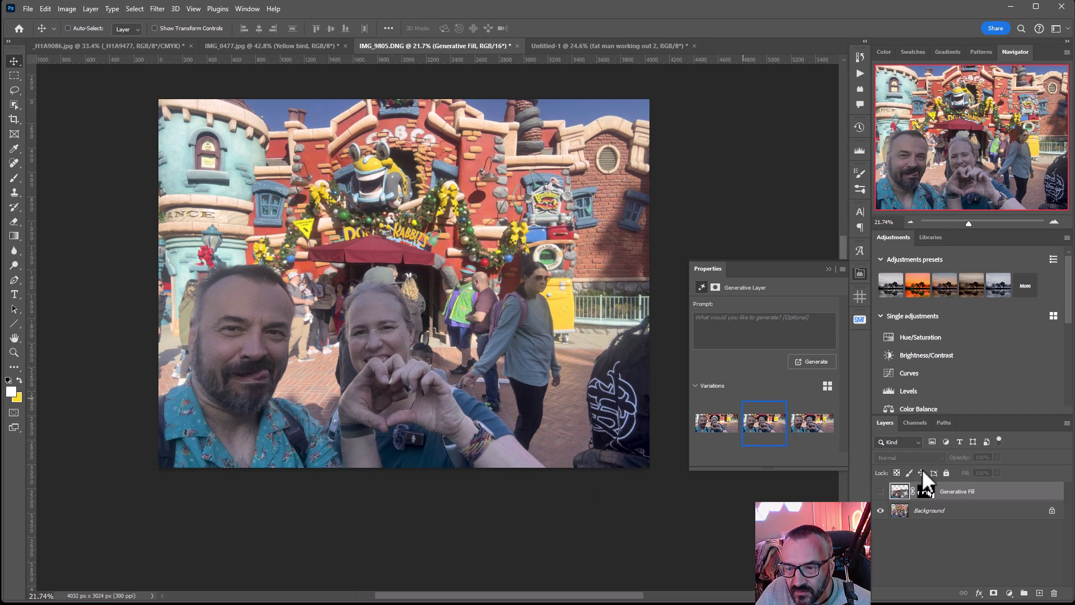
left_click(881, 492)
left_click(889, 495)
left_click(889, 495)
left_click(889, 494)
left_click(889, 495)
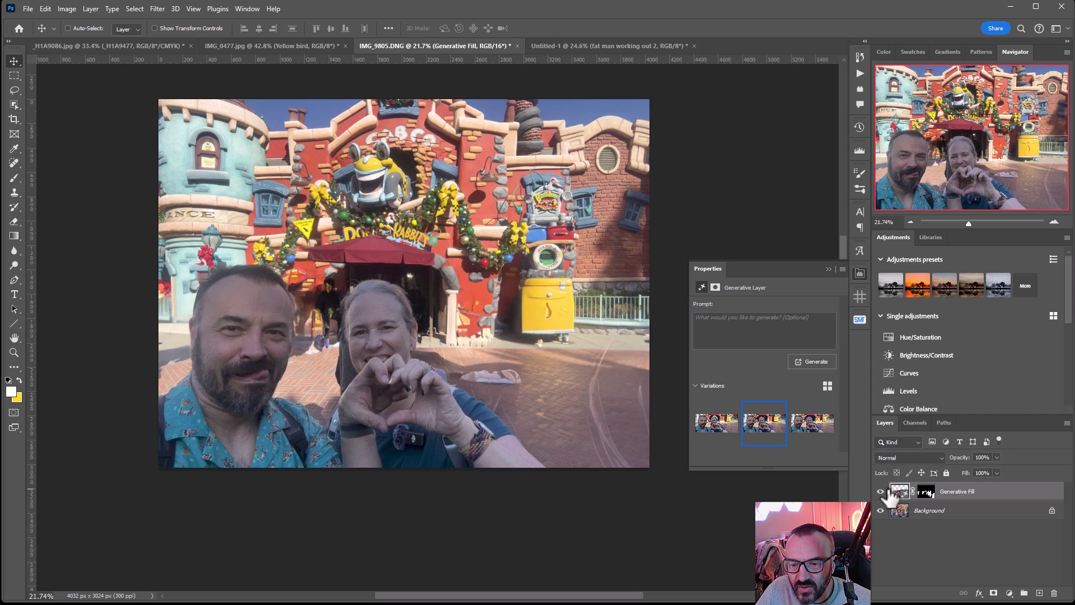
left_click(889, 494)
left_click(889, 494)
left_click(889, 494)
left_click(889, 494)
left_click(889, 494)
left_click(889, 494)
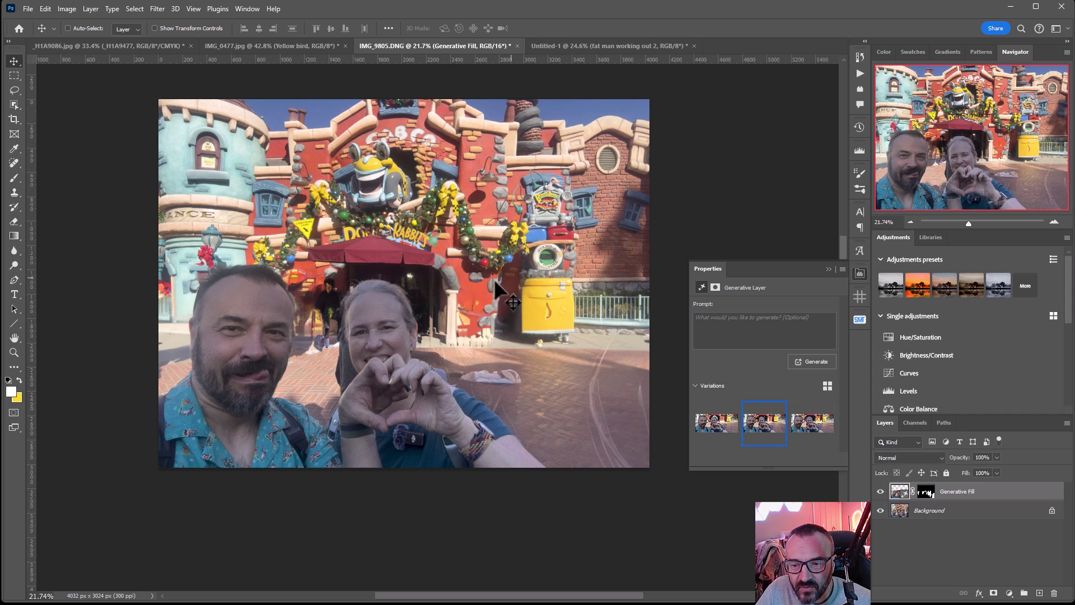
Hide the Generative Fill layer to examine the people behind the couple up close, and show it again to inspect the filled background
left_click(880, 492)
left_click(881, 492)
left_click(881, 492)
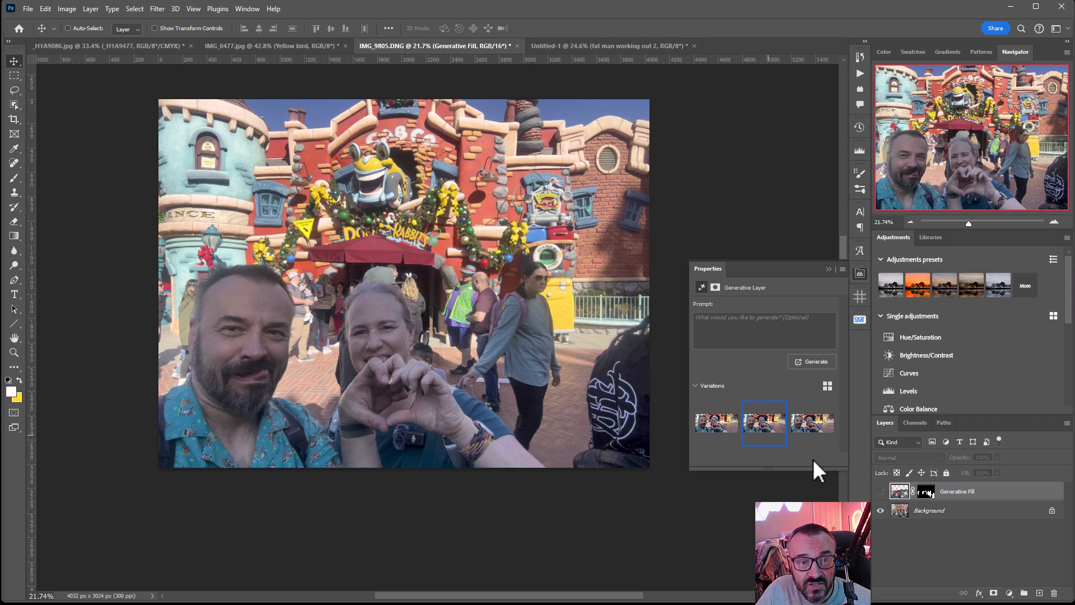
scroll(476, 317, "up", 3)
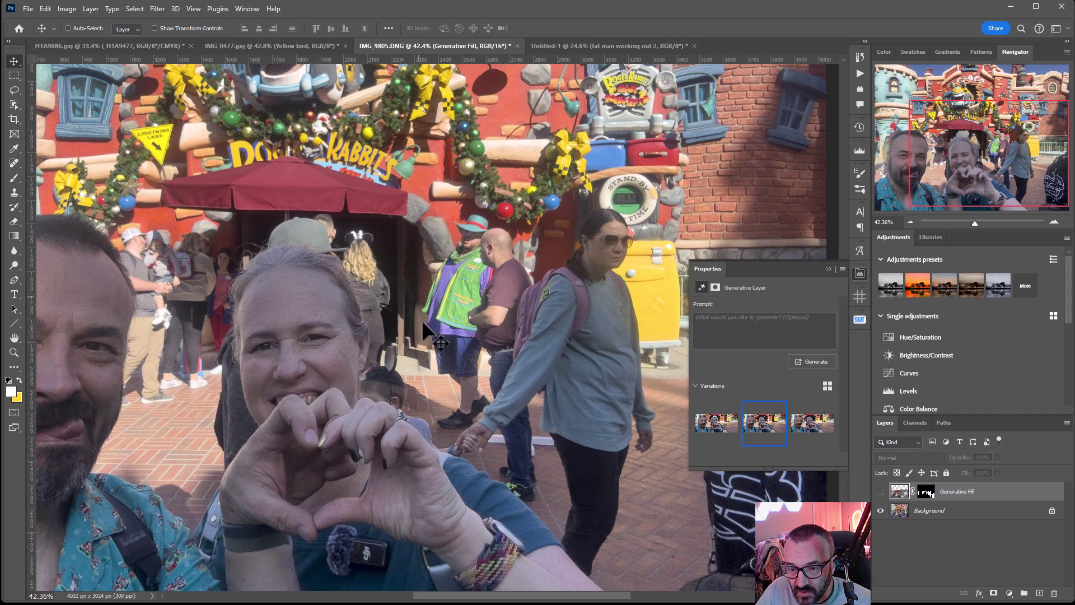
left_click(880, 492)
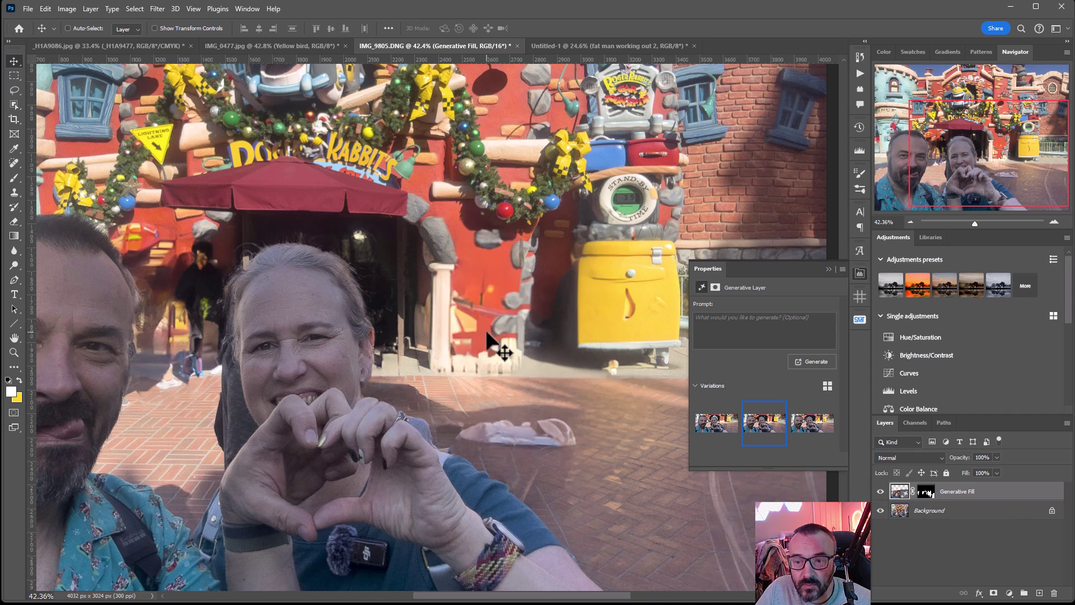
key("ctrl+0")
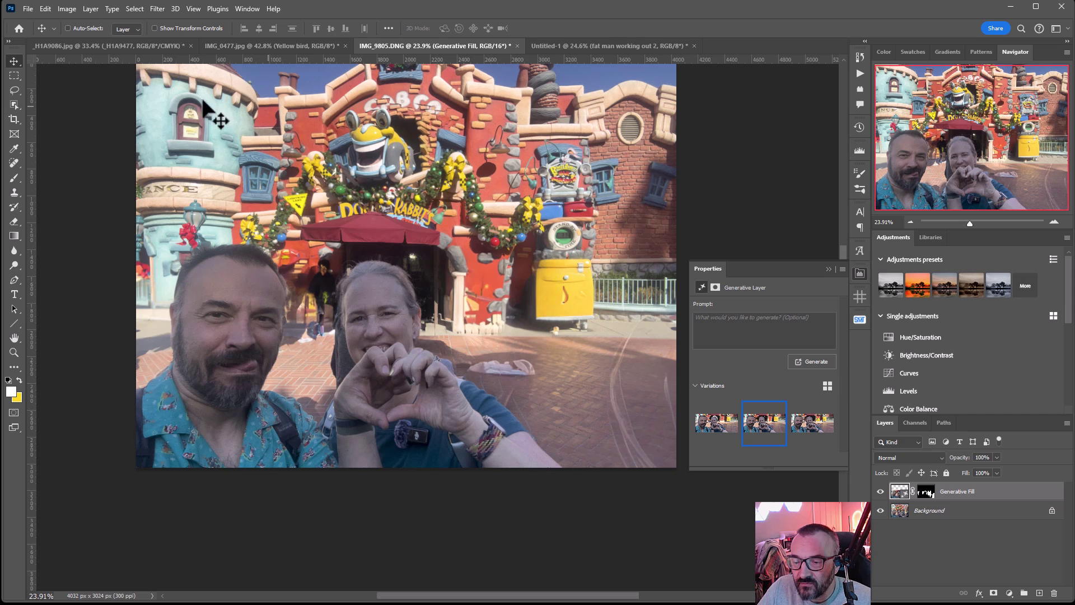
Switch to the Untitled-1 document with the fat man working out layers
left_click(578, 45)
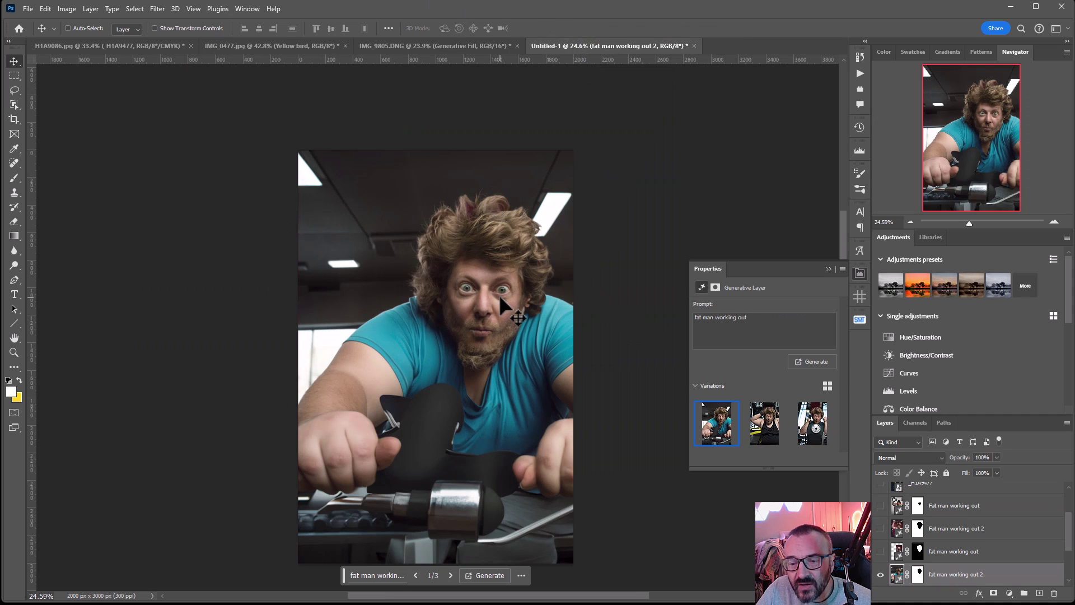